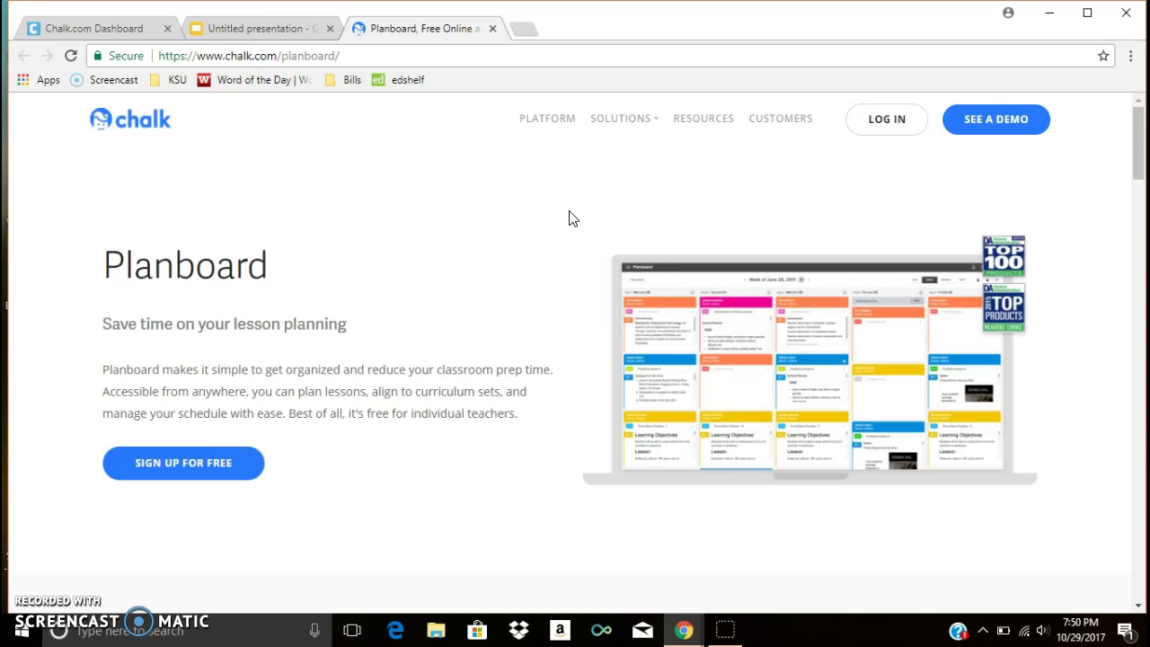
Step: Review the Planboard product page, covering lesson planning, curriculum tracking, semester reuse, mobile apps, lesson sharing and teacher comments
{"action": "scroll", "coordinate": [568, 218], "scroll_direction": "down", "scroll_amount": 1}
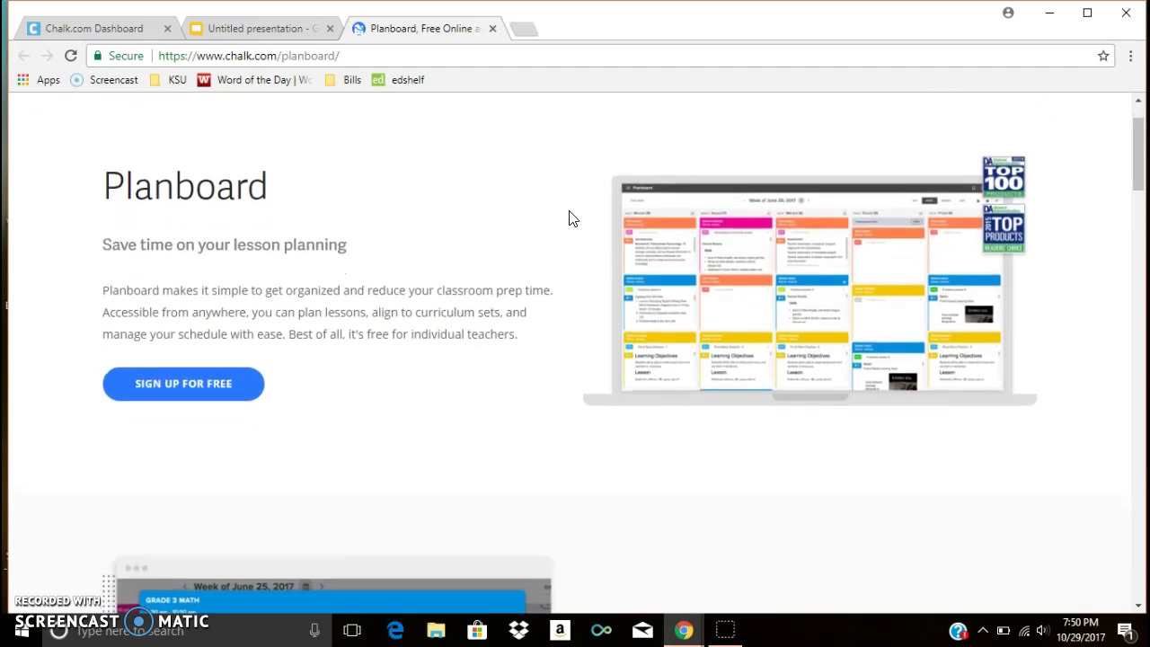
{"action": "scroll", "coordinate": [568, 219], "scroll_direction": "down", "scroll_amount": 4}
{"action": "left_click", "coordinate": [683, 328]}
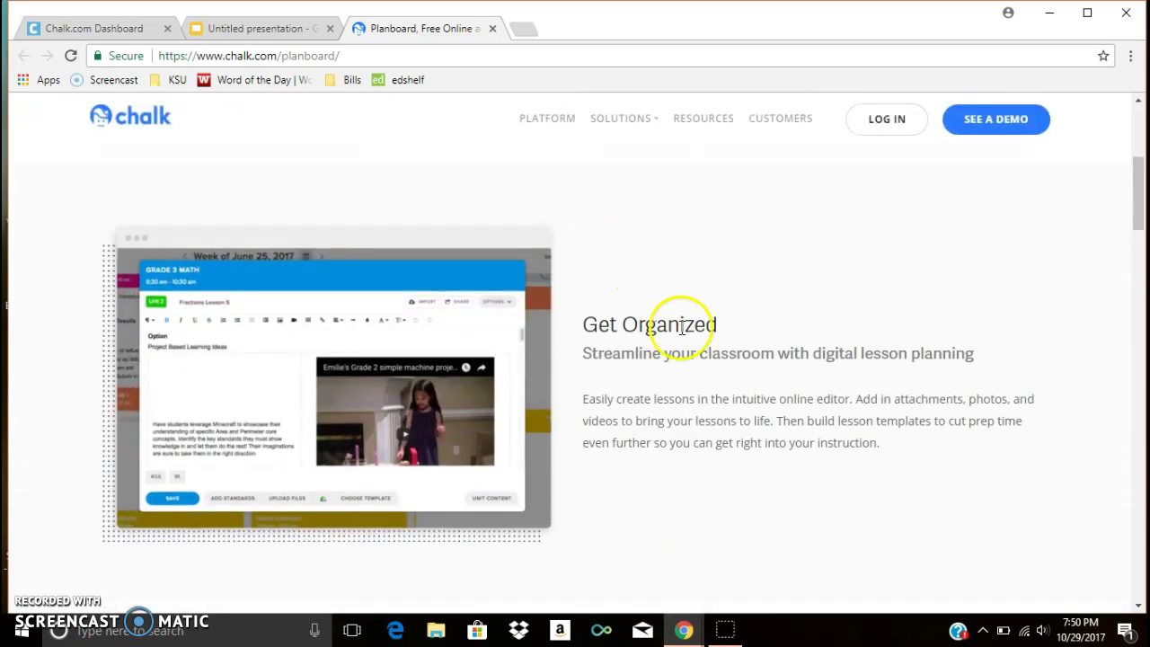
{"action": "scroll", "coordinate": [695, 363], "scroll_direction": "down", "scroll_amount": 1}
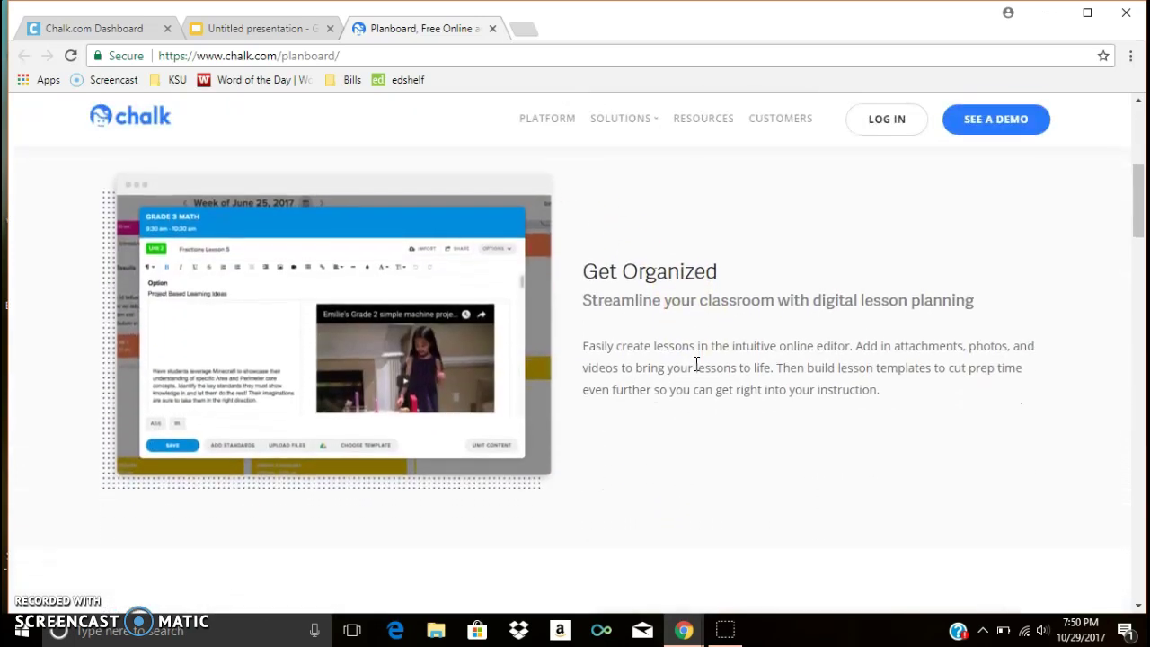
{"action": "scroll", "coordinate": [696, 364], "scroll_direction": "down", "scroll_amount": 5}
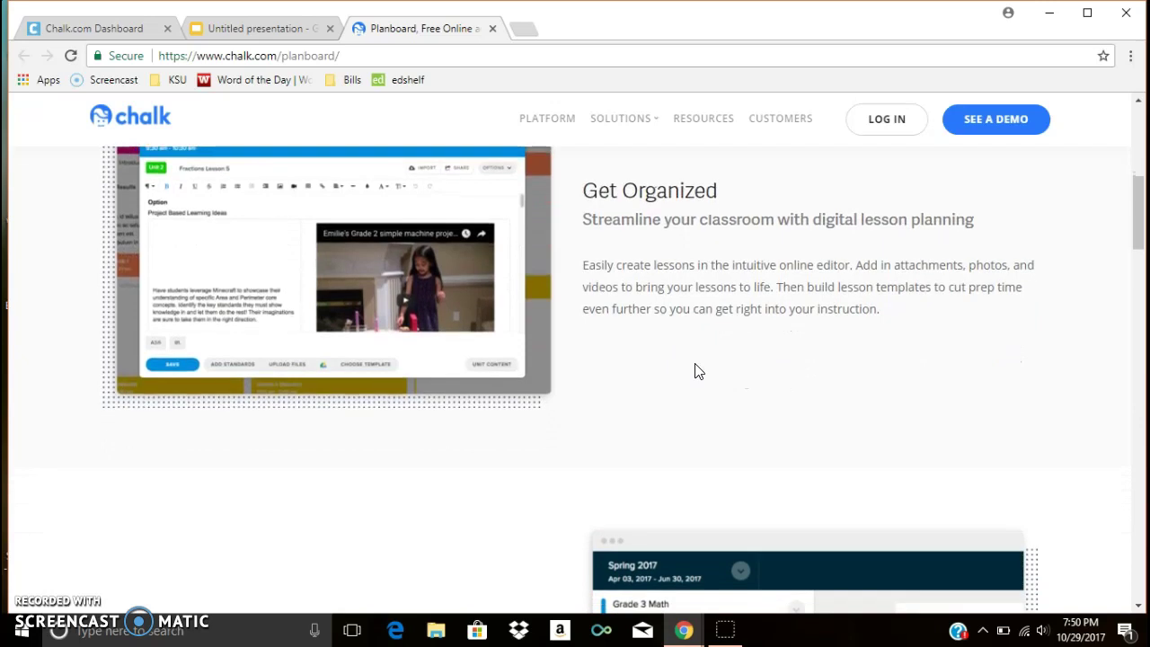
{"action": "scroll", "coordinate": [696, 368], "scroll_direction": "down", "scroll_amount": 1}
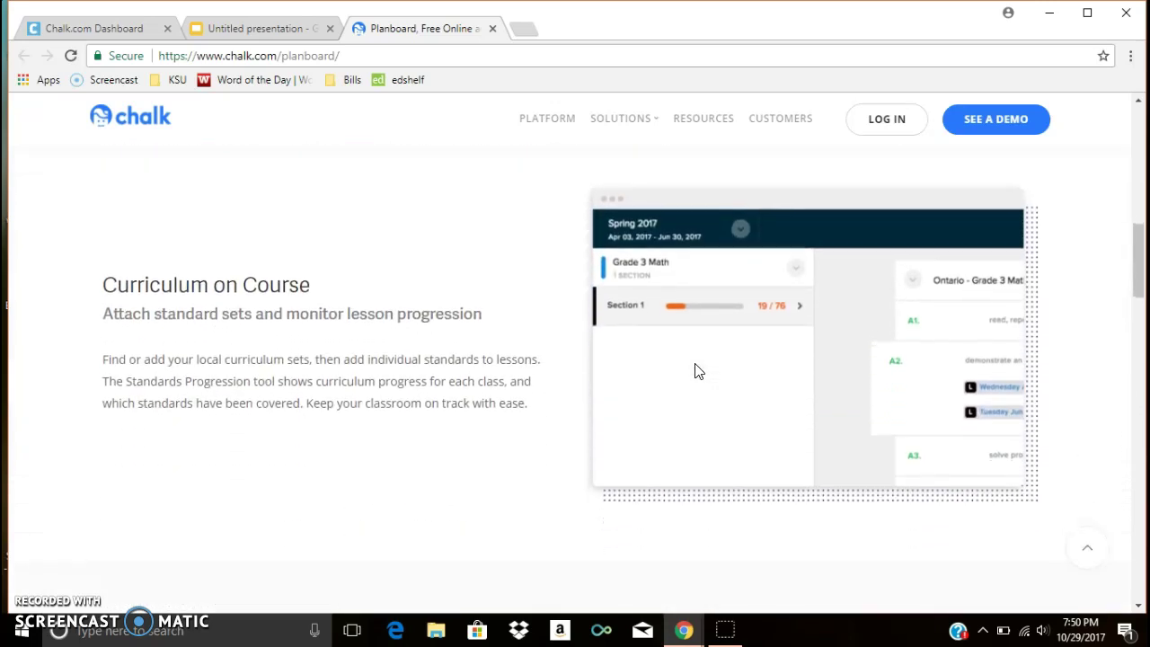
{"action": "left_click", "coordinate": [467, 357]}
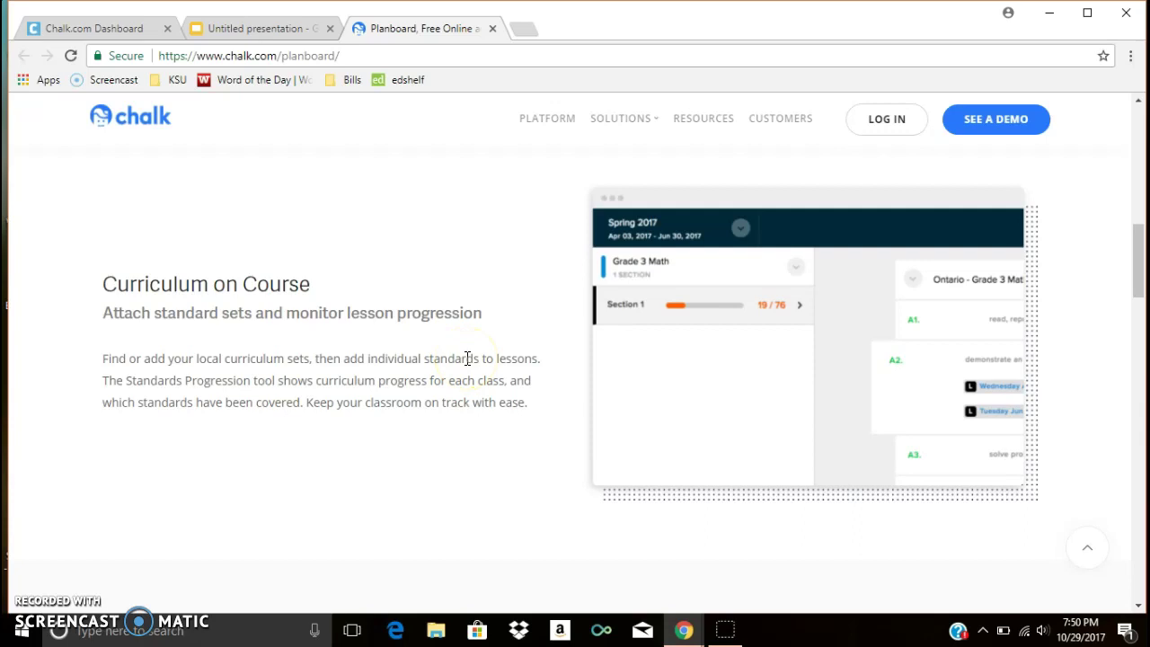
{"action": "scroll", "coordinate": [467, 357], "scroll_direction": "down", "scroll_amount": 5}
{"action": "scroll", "coordinate": [465, 358], "scroll_direction": "down", "scroll_amount": 1}
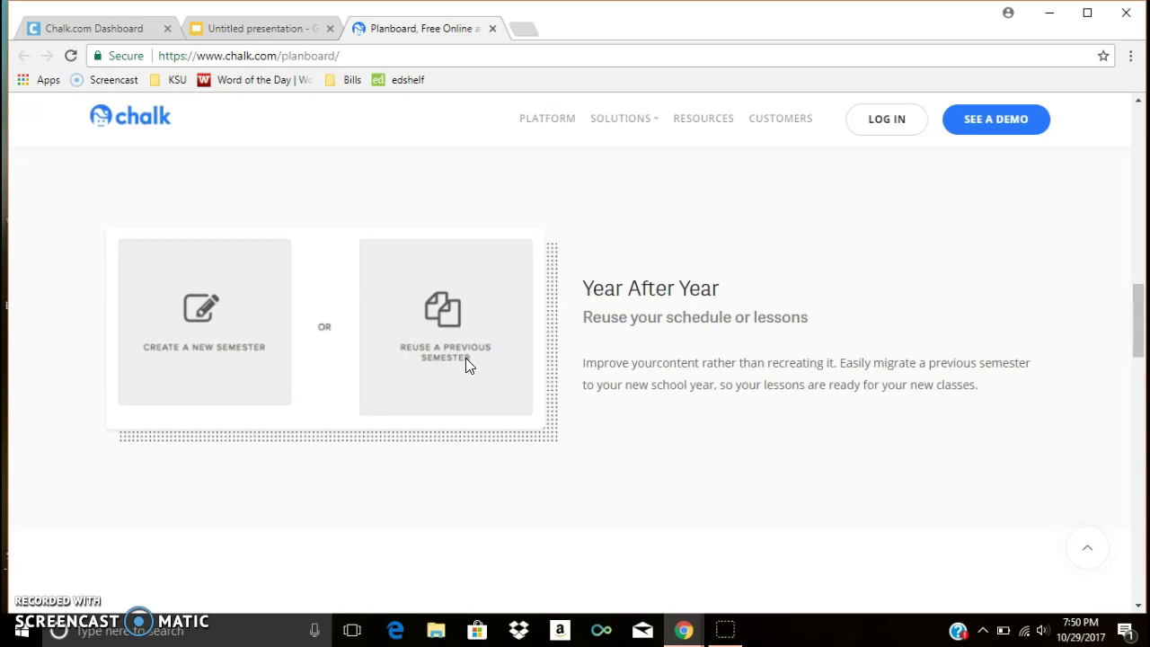
{"action": "scroll", "coordinate": [665, 409], "scroll_direction": "down", "scroll_amount": 3}
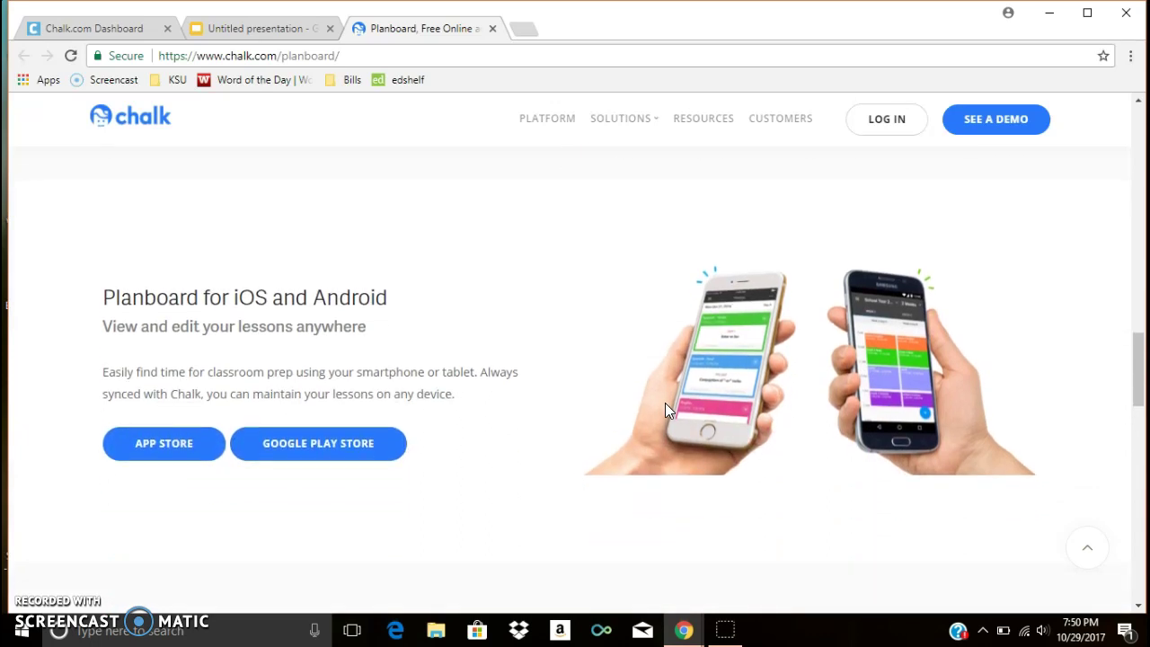
{"action": "scroll", "coordinate": [664, 410], "scroll_direction": "down", "scroll_amount": 3}
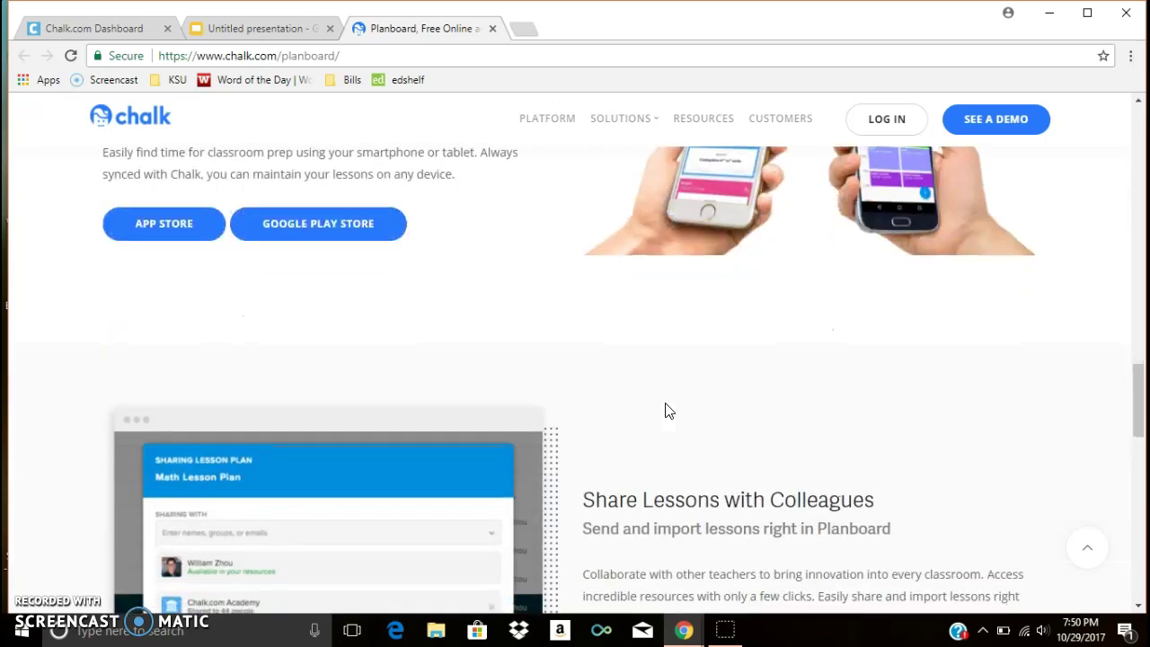
{"action": "scroll", "coordinate": [665, 408], "scroll_direction": "down", "scroll_amount": 2}
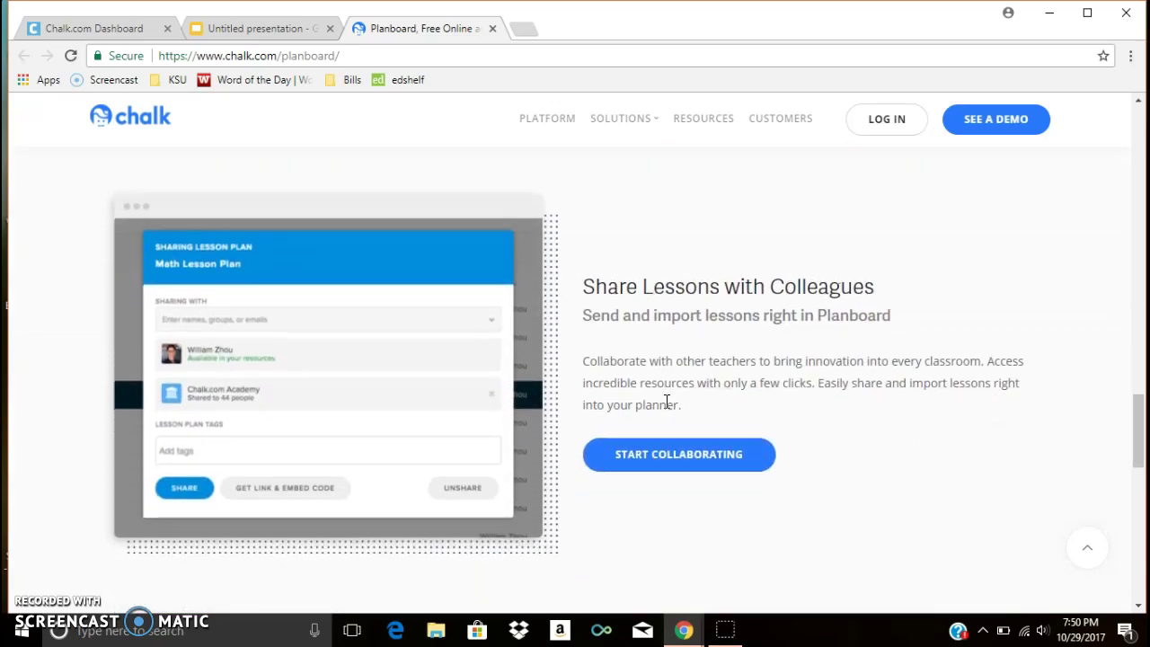
{"action": "scroll", "coordinate": [665, 402], "scroll_direction": "down", "scroll_amount": 1}
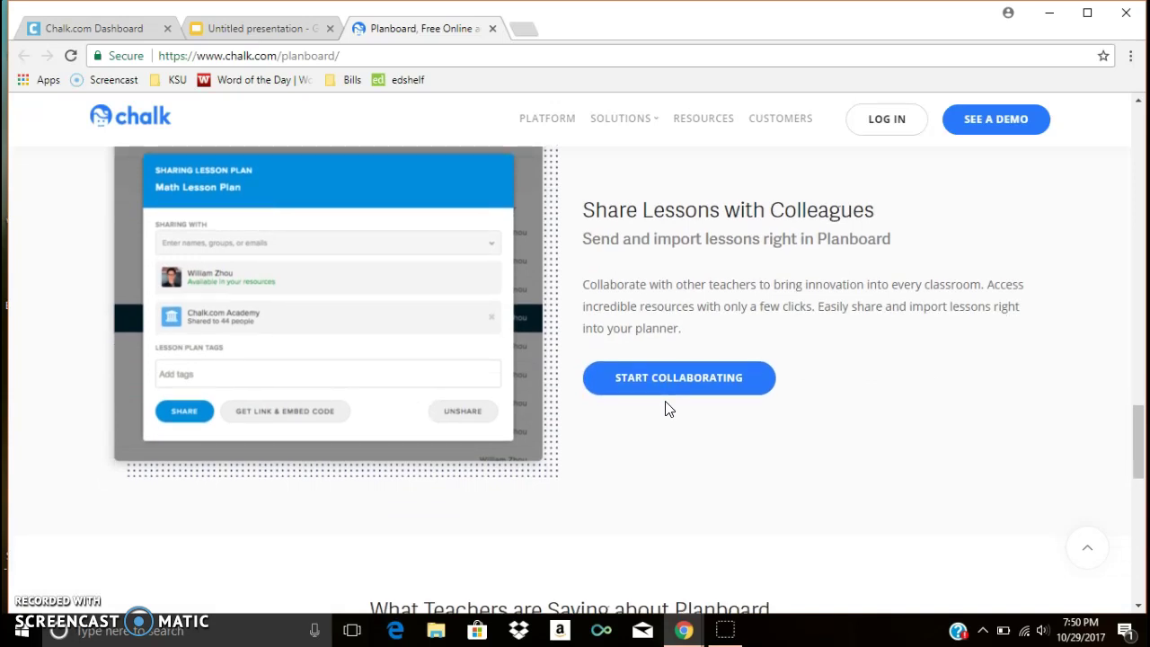
{"action": "scroll", "coordinate": [666, 408], "scroll_direction": "down", "scroll_amount": 3}
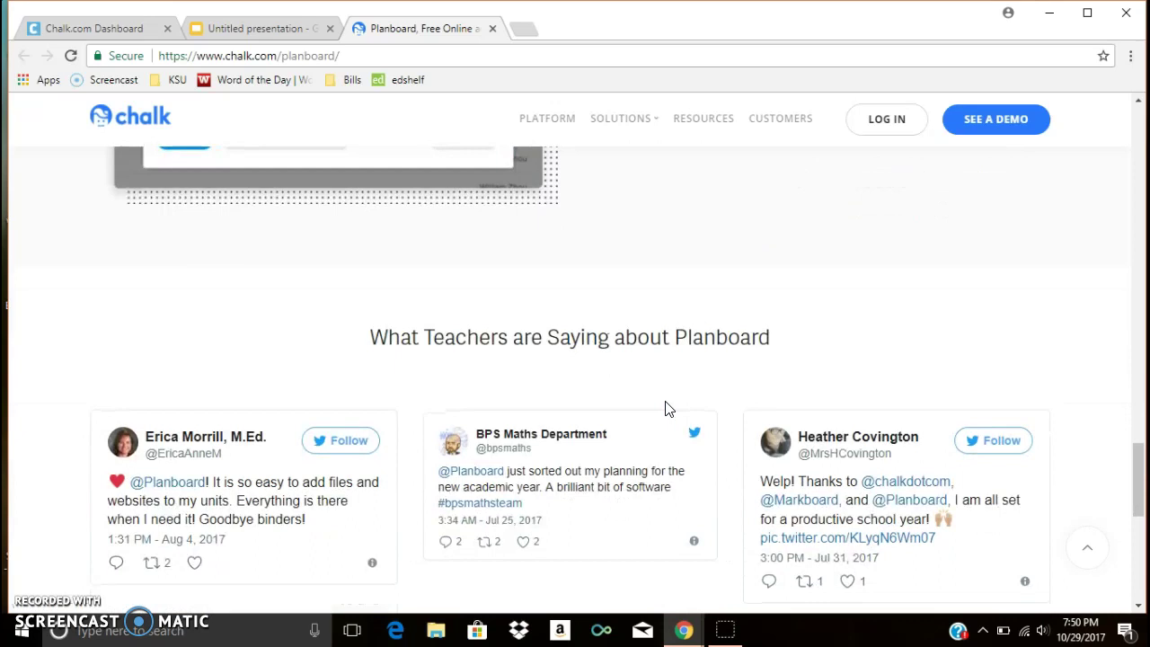
{"action": "scroll", "coordinate": [654, 305], "scroll_direction": "up", "scroll_amount": 12}
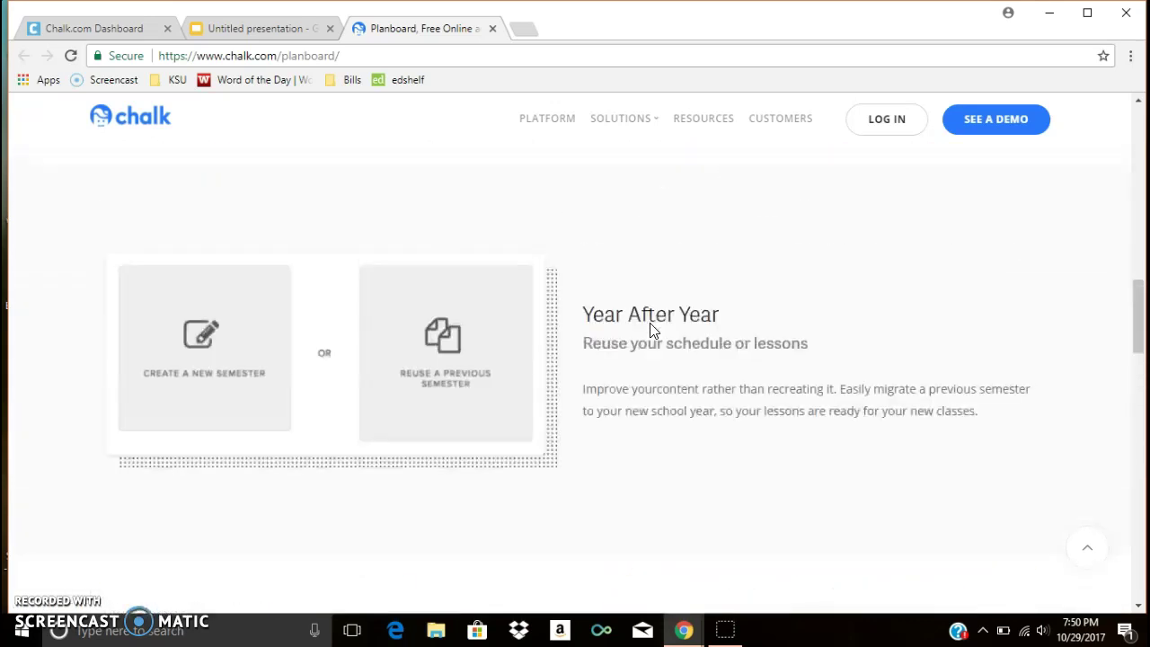
{"action": "scroll", "coordinate": [653, 330], "scroll_direction": "up", "scroll_amount": 8}
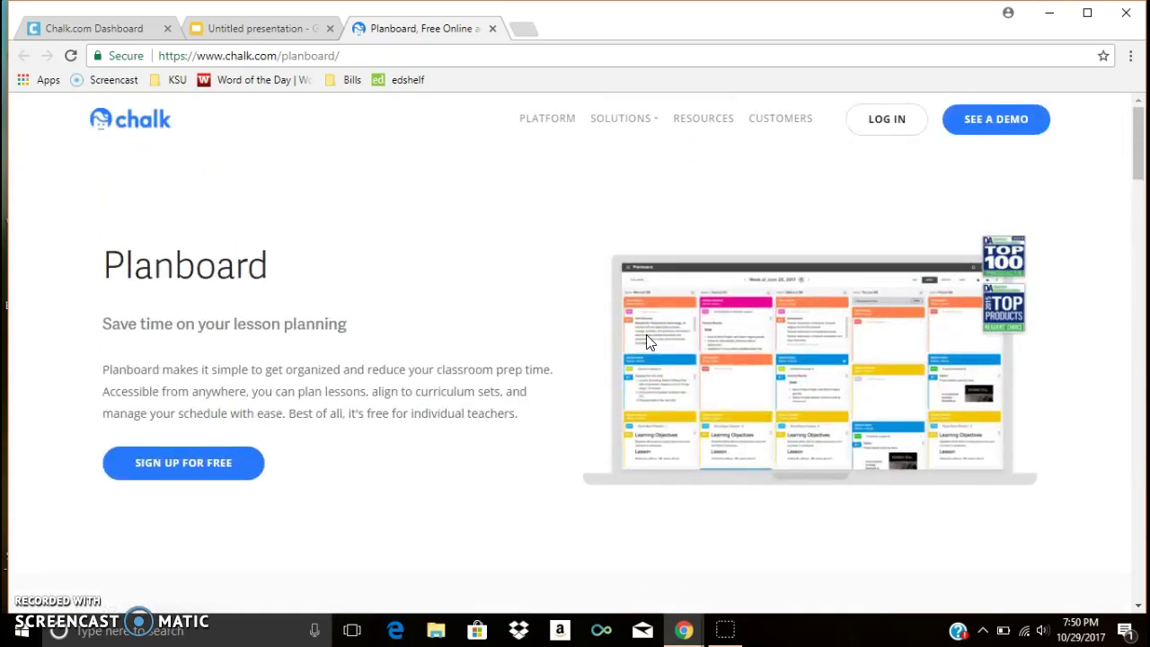
Step: Switch to the Chalk.com Dashboard and look over its available apps, including Planboard and Markboard
{"action": "left_click", "coordinate": [107, 27]}
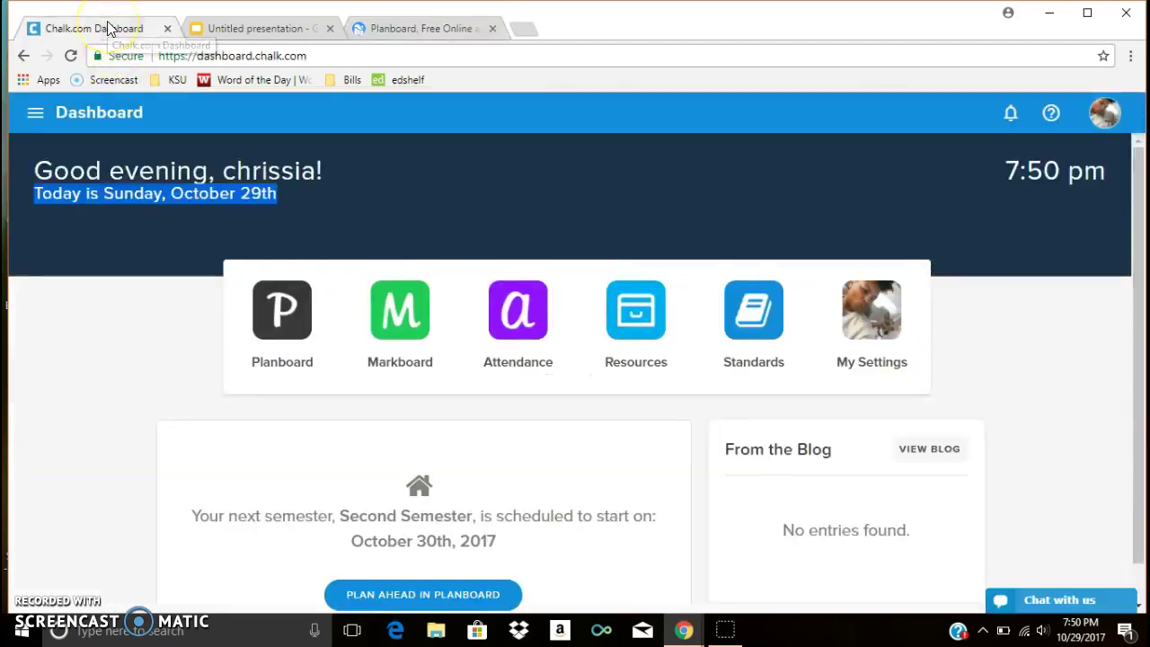
{"action": "left_click", "coordinate": [90, 409]}
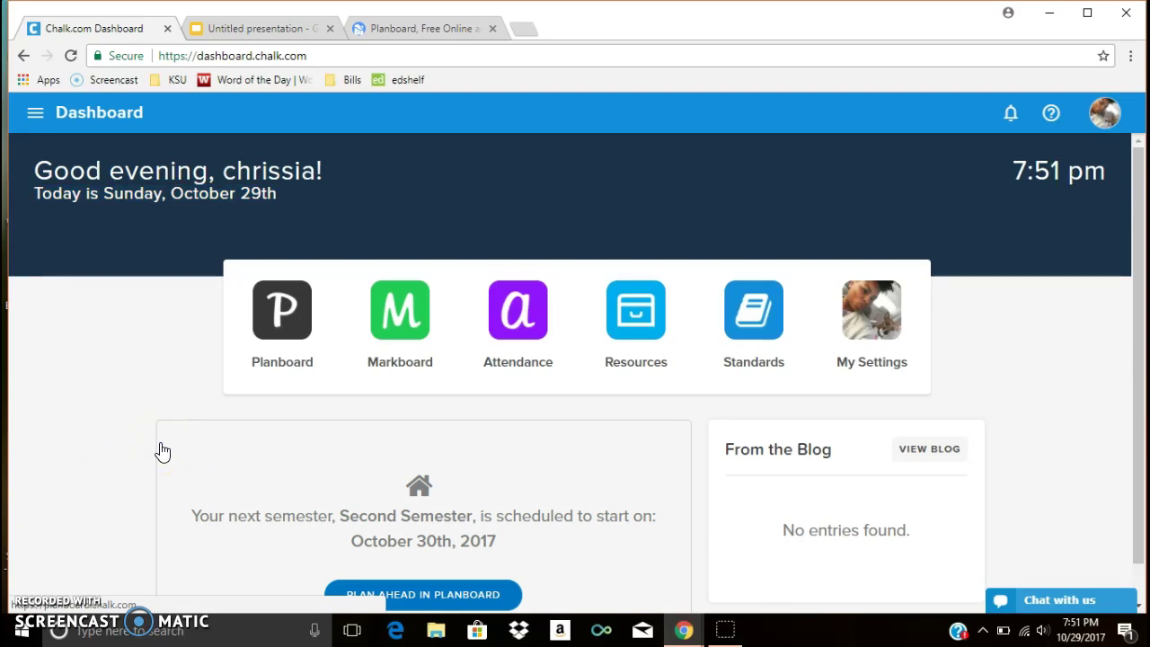
{"action": "left_click", "coordinate": [179, 423]}
{"action": "left_click", "coordinate": [282, 312]}
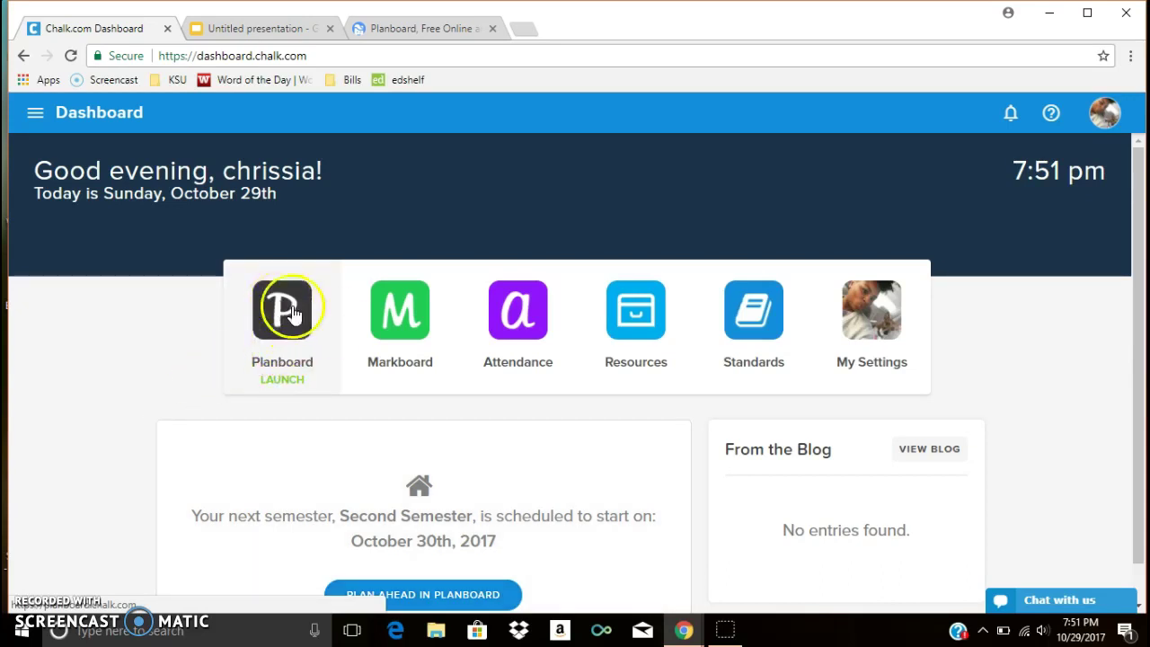
{"action": "left_click", "coordinate": [416, 317]}
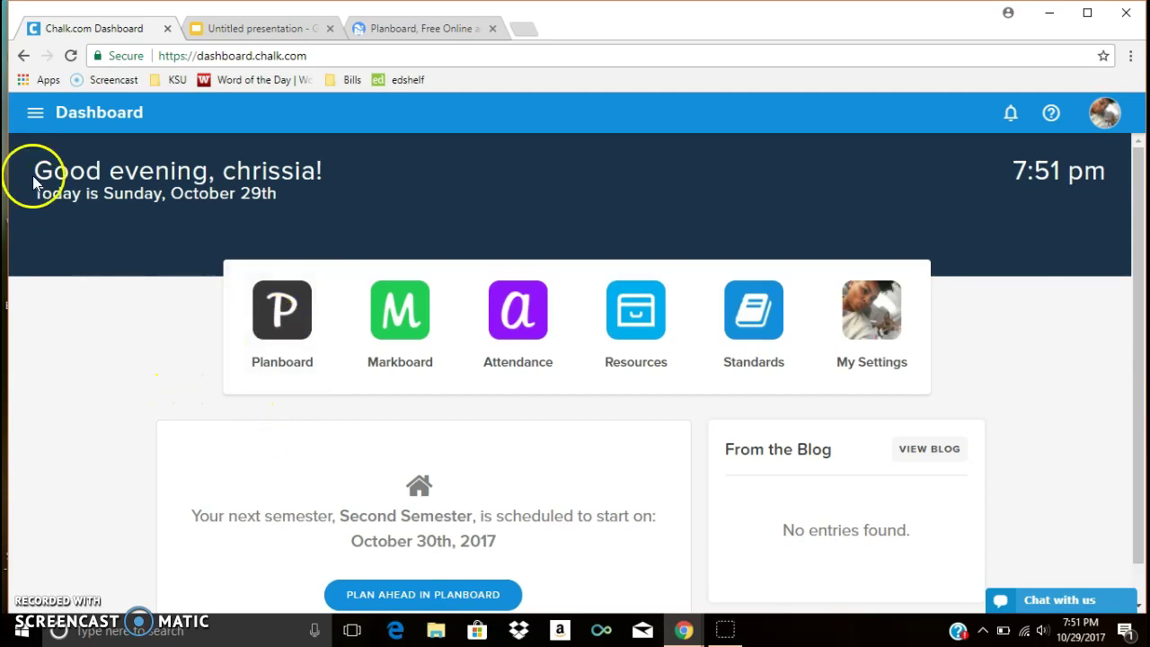
Step: Open the semesters list and start a brand-new semester named Semester 3
{"action": "left_click", "coordinate": [35, 116]}
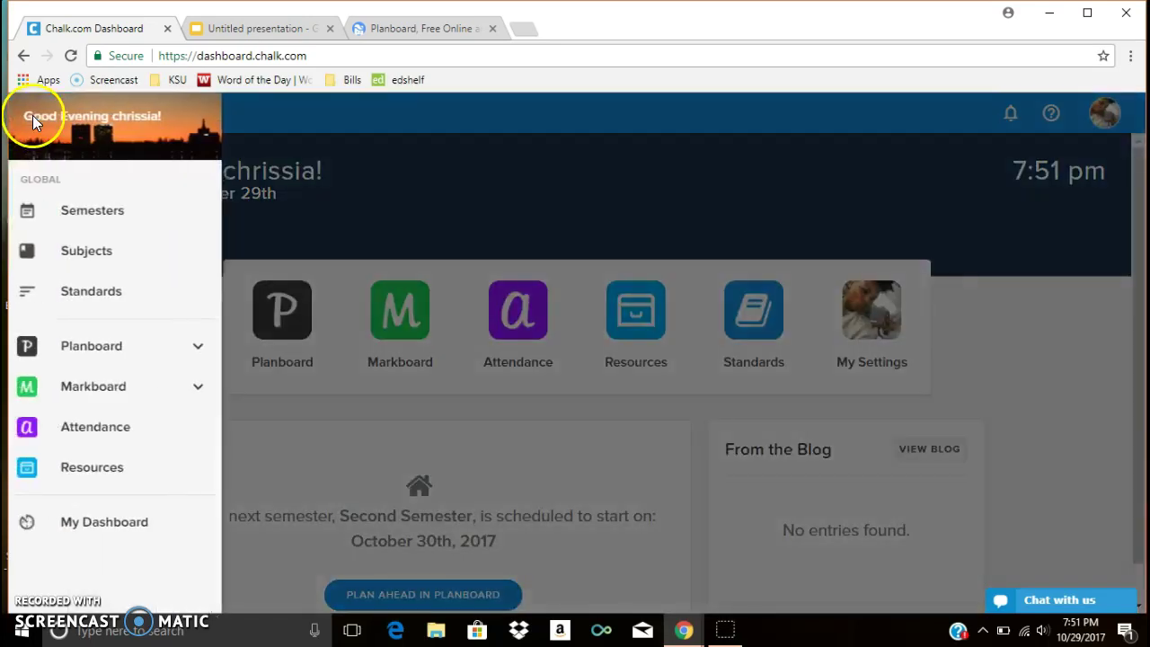
{"action": "left_click", "coordinate": [94, 210]}
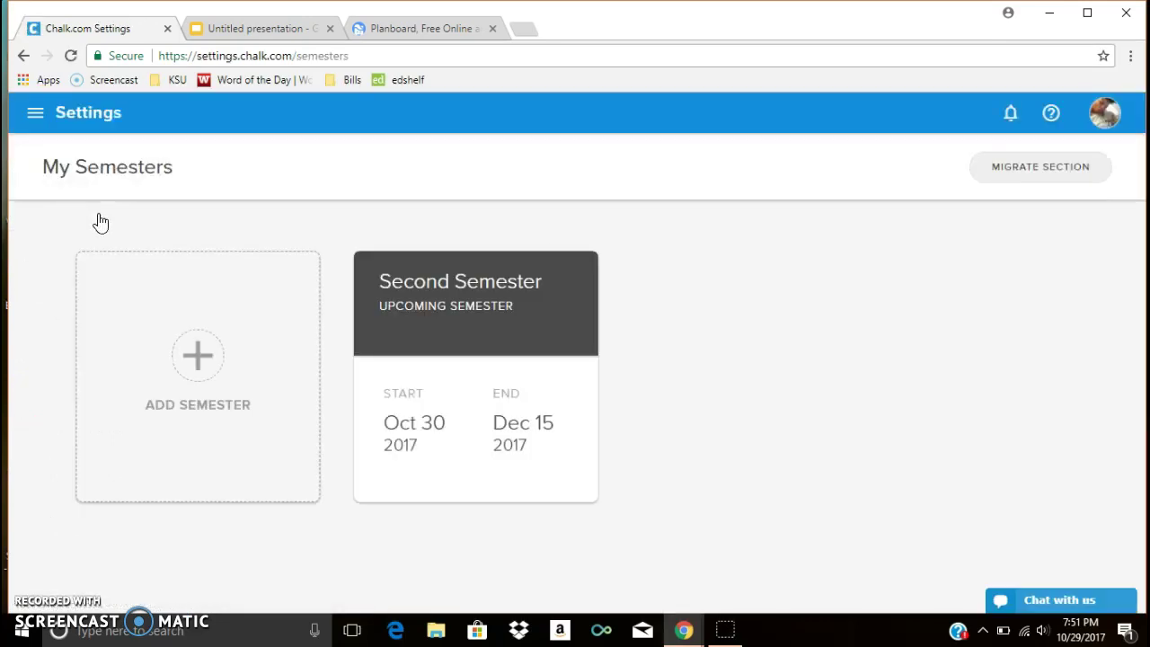
{"action": "mouse_move", "coordinate": [436, 263]}
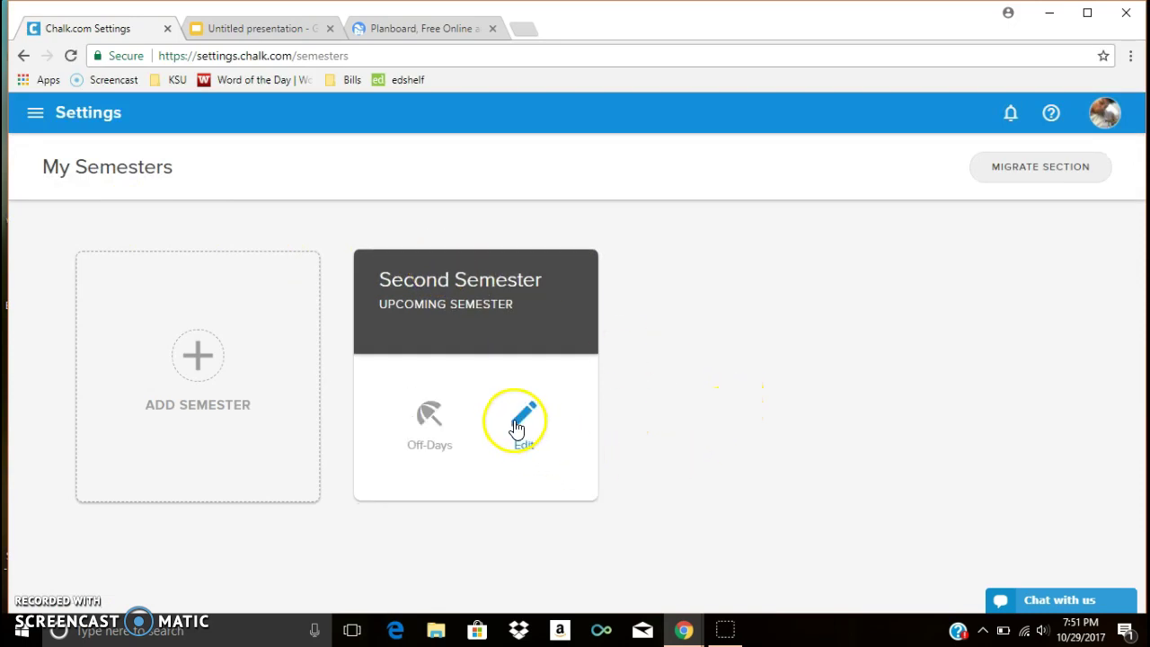
{"action": "left_click", "coordinate": [195, 359]}
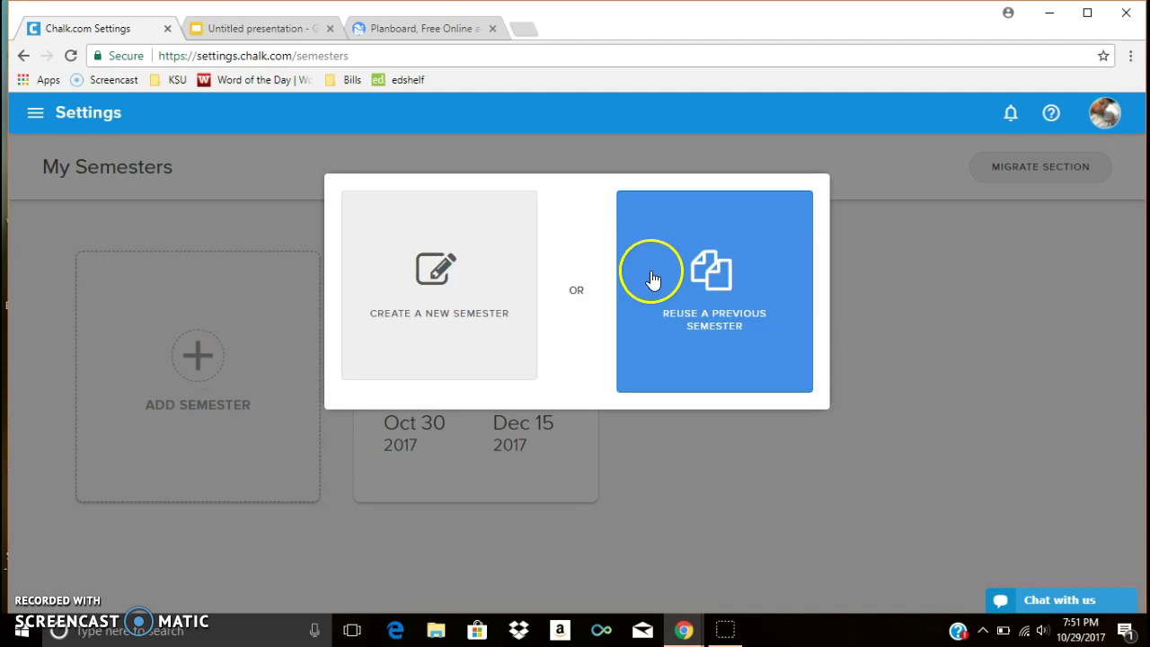
{"action": "left_click", "coordinate": [465, 260]}
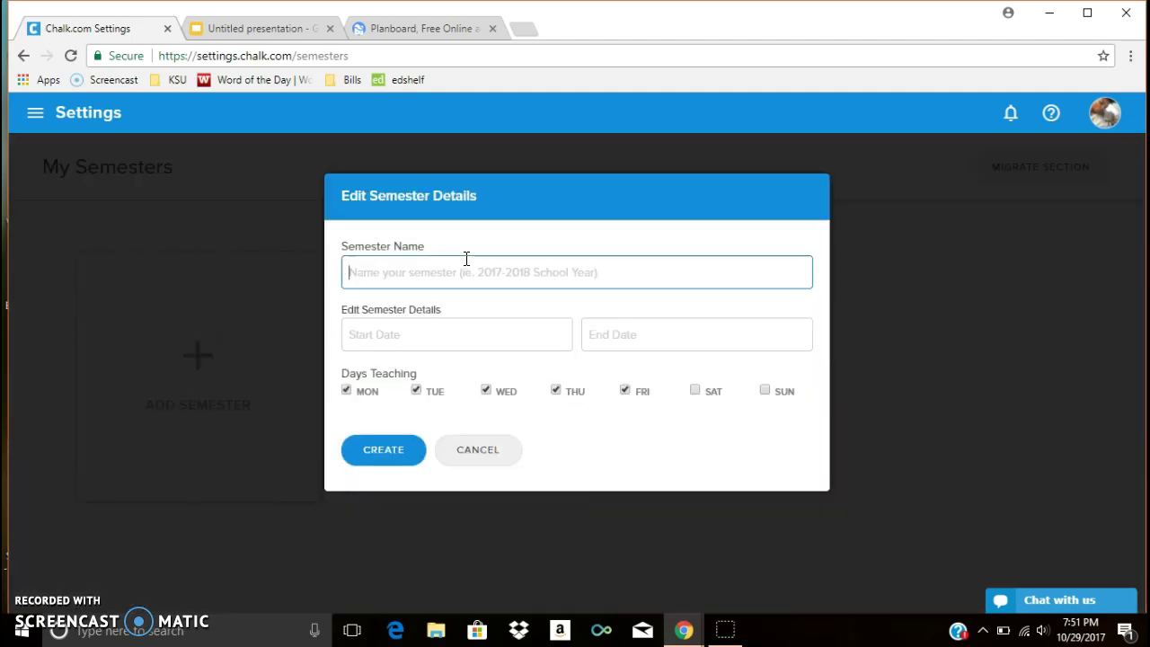
{"action": "type", "text": "Semet"}
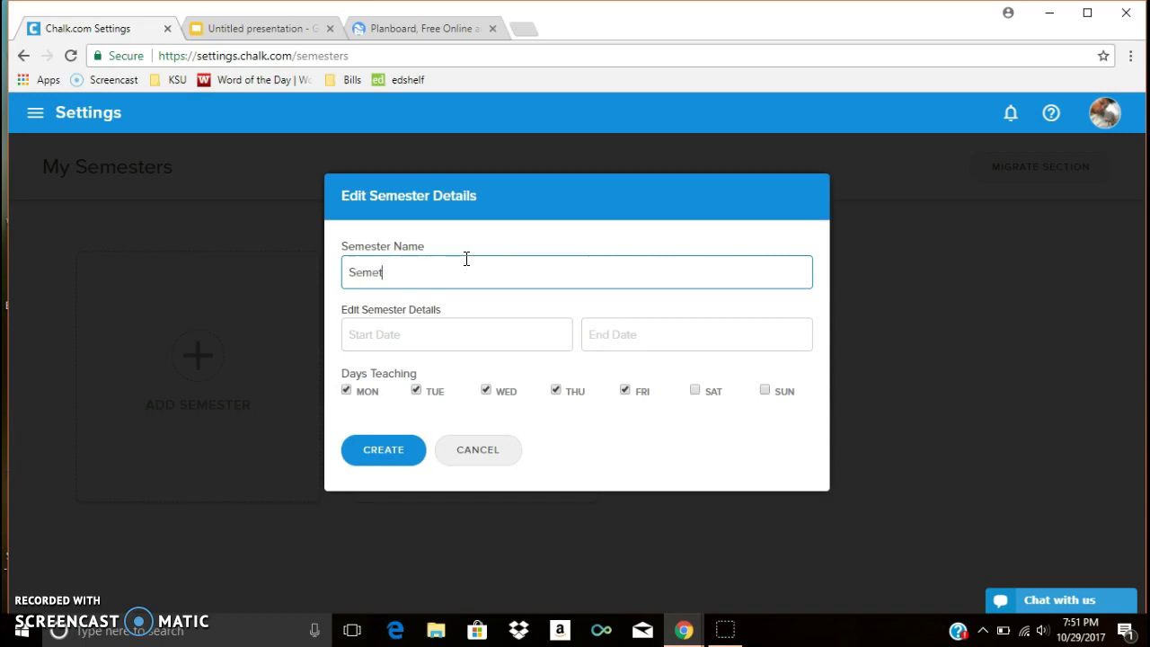
{"action": "key", "text": "BackSpace"}
{"action": "type", "text": "s"}
{"action": "type", "text": "ter"}
{"action": "type", "text": " 2"}
Step: Set the start date of Semester 3 to 2018-01-08
{"action": "left_click", "coordinate": [464, 331]}
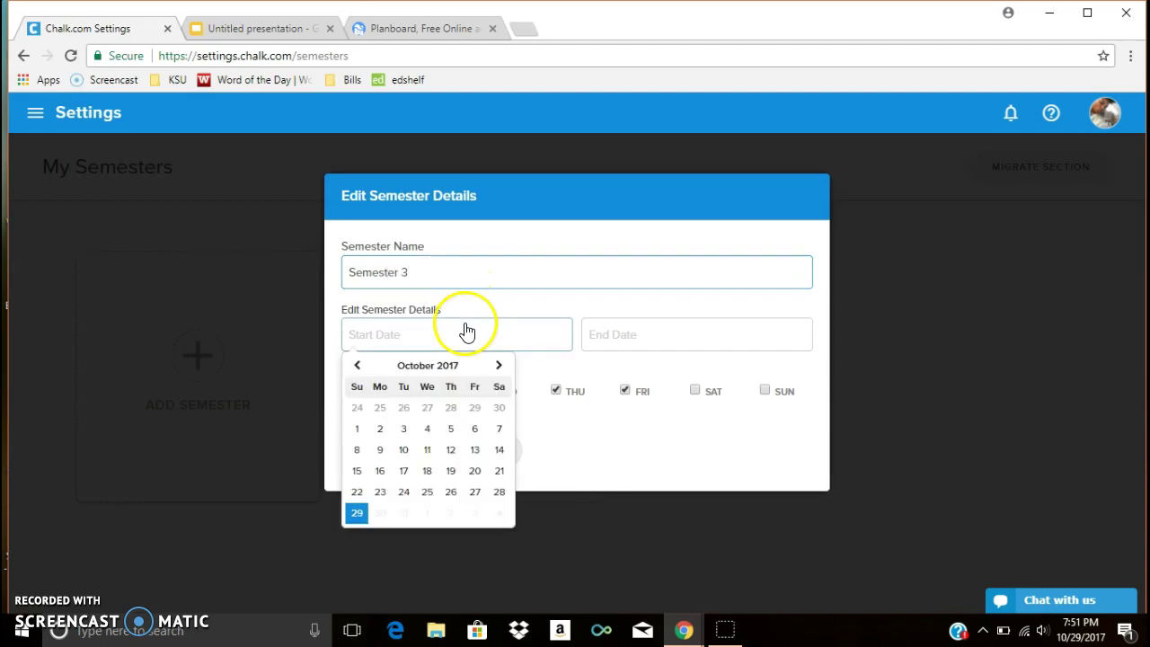
{"action": "left_click", "coordinate": [503, 370]}
{"action": "left_click", "coordinate": [503, 369]}
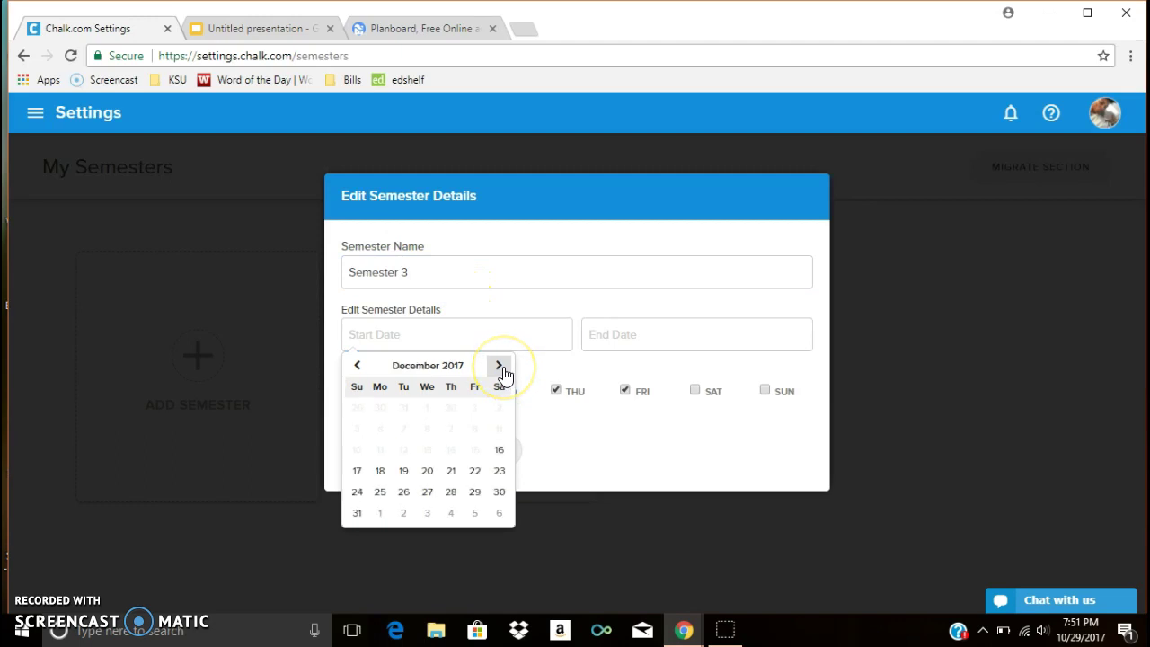
{"action": "left_click", "coordinate": [501, 368]}
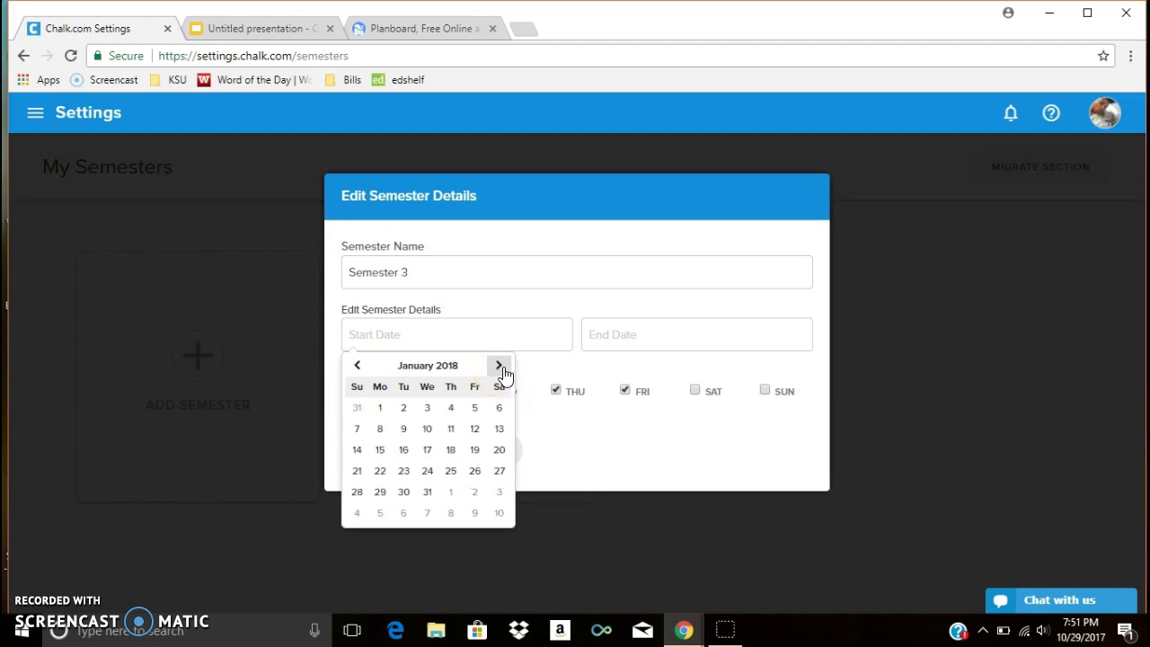
{"action": "left_click", "coordinate": [379, 429]}
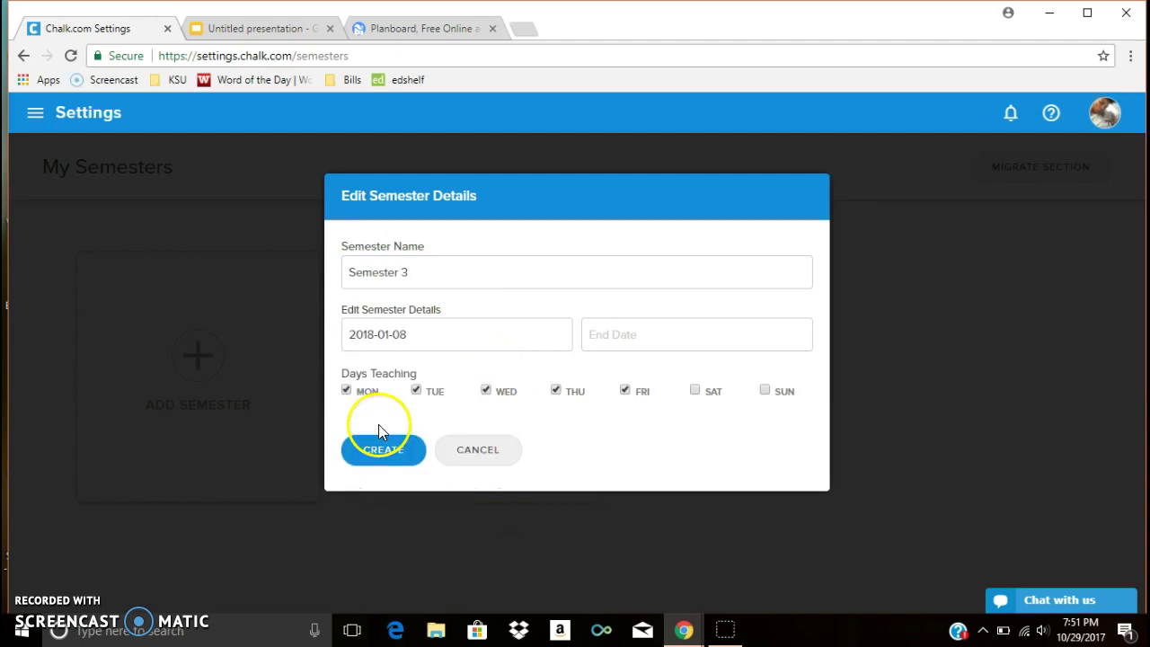
Step: Set the end date of Semester 3 to 2018-05-18 and create the semester
{"action": "left_click", "coordinate": [667, 343]}
{"action": "left_click", "coordinate": [739, 365]}
{"action": "left_click", "coordinate": [739, 366]}
{"action": "left_click", "coordinate": [739, 366]}
{"action": "left_click", "coordinate": [739, 365]}
{"action": "left_click", "coordinate": [739, 365]}
{"action": "left_click", "coordinate": [740, 366]}
{"action": "left_click", "coordinate": [739, 366]}
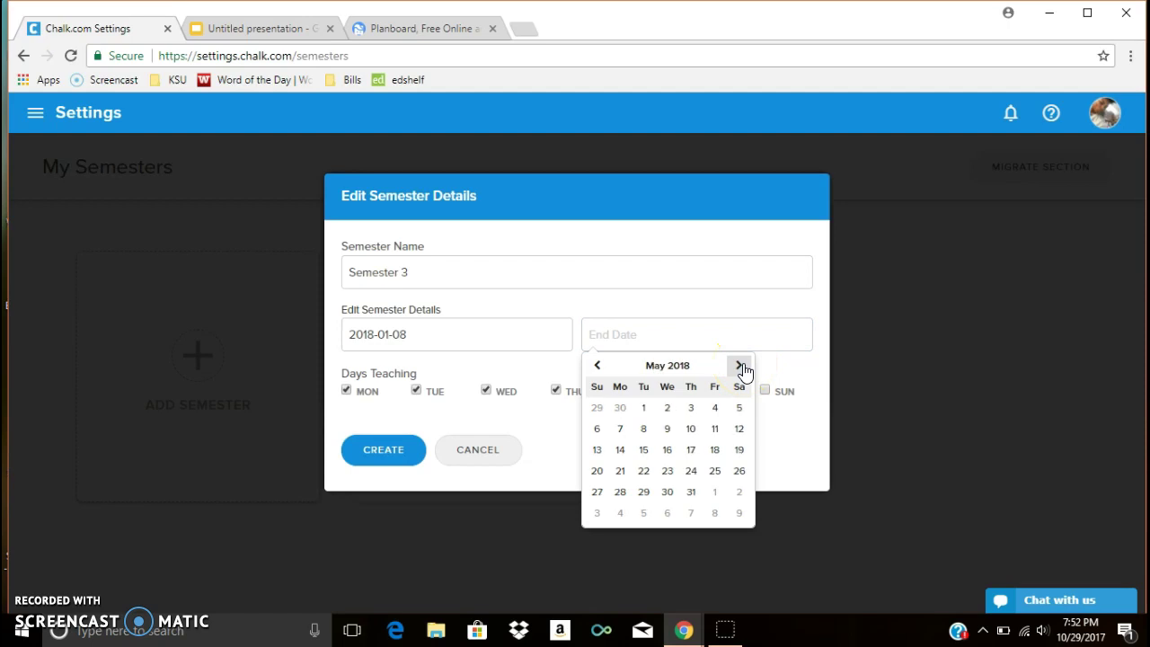
{"action": "left_click", "coordinate": [715, 450]}
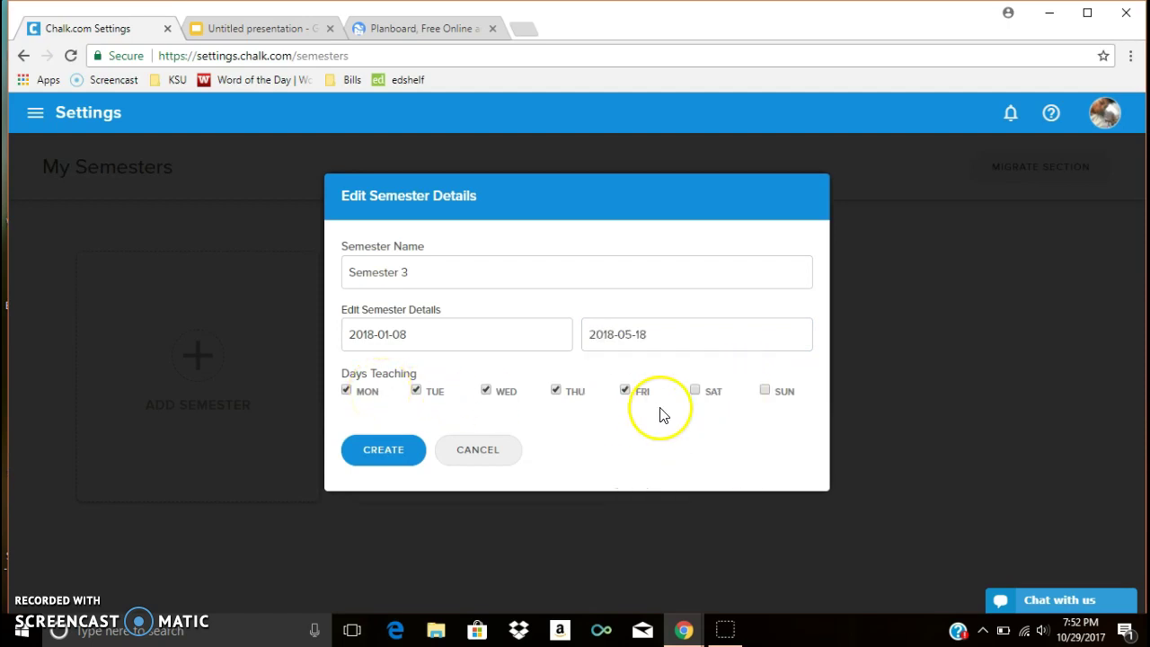
{"action": "left_click", "coordinate": [402, 451]}
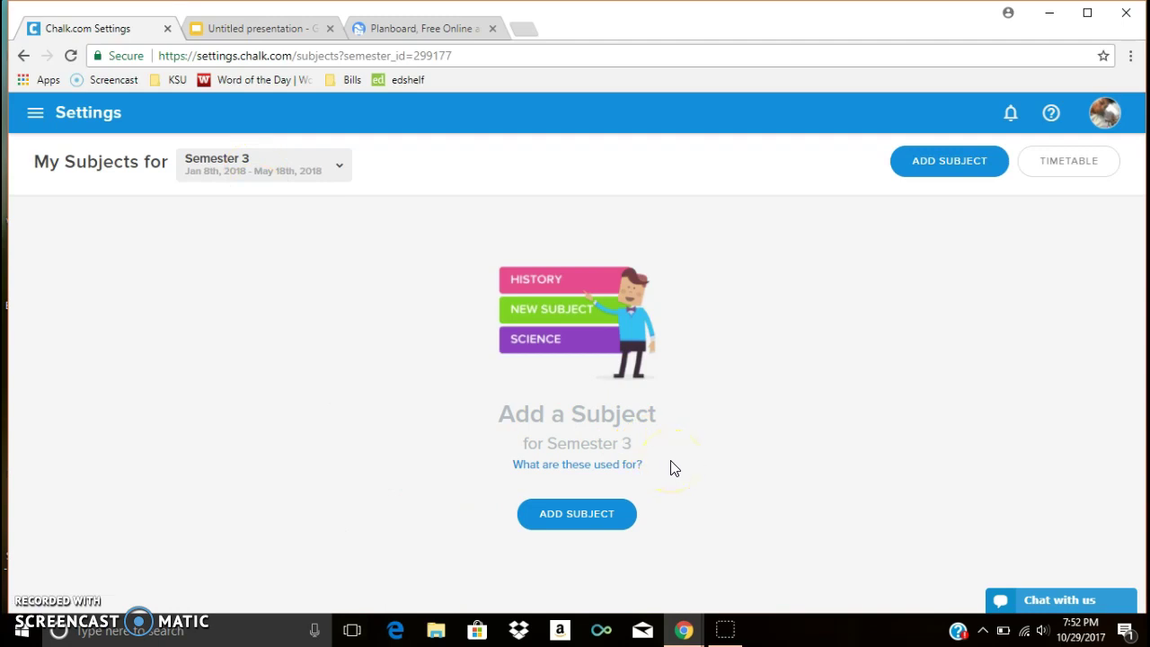
Step: Add a subject to Semester 3 and name it Writing
{"action": "left_click", "coordinate": [561, 521]}
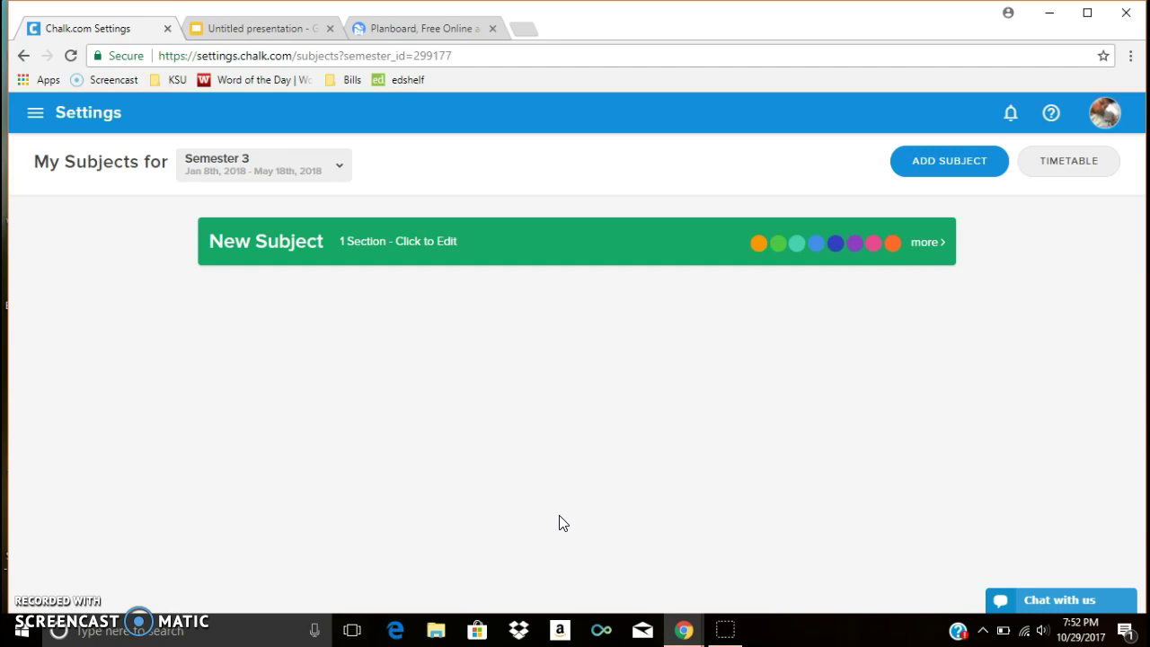
{"action": "left_click", "coordinate": [477, 242]}
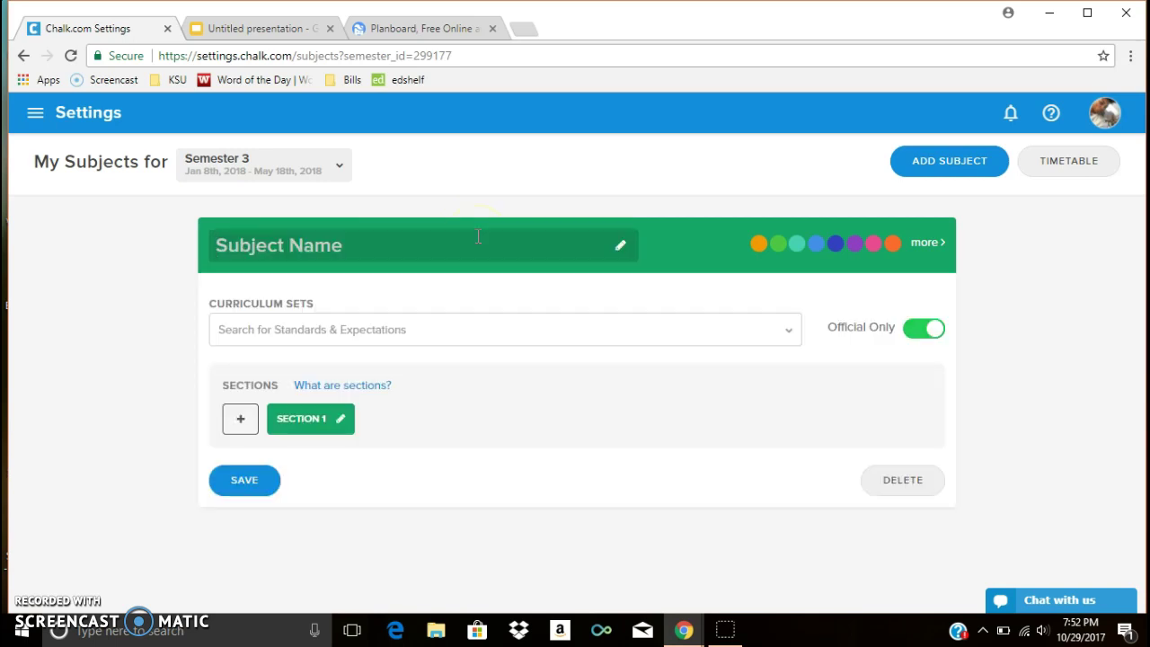
{"action": "type", "text": "Writing"}
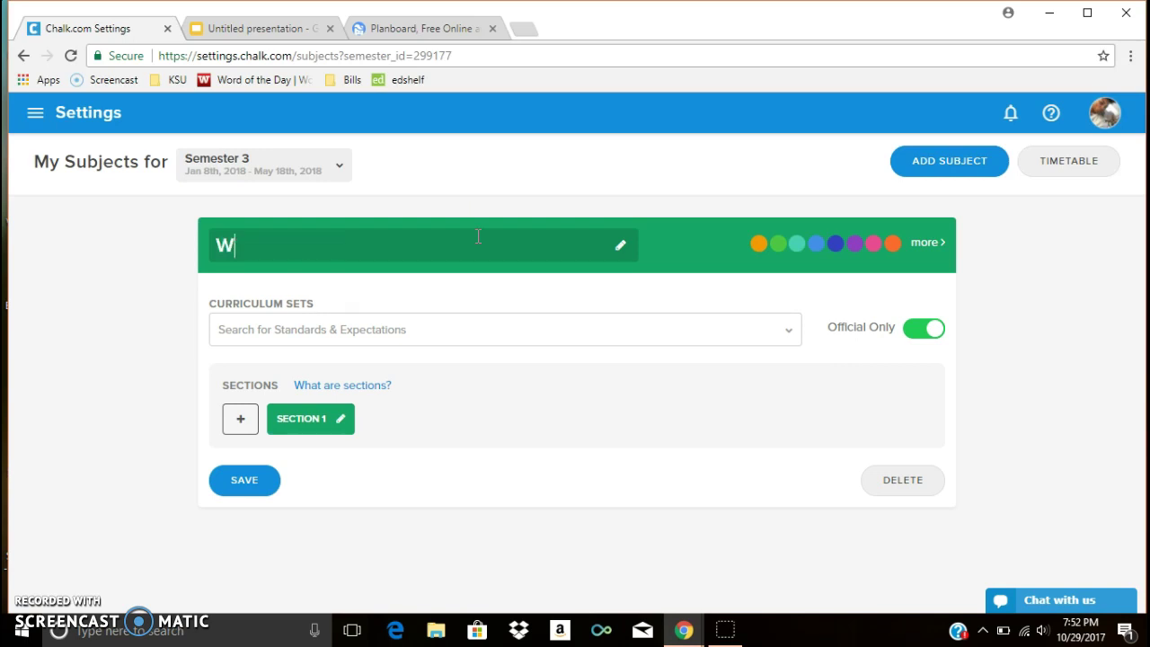
{"action": "key", "text": "Return"}
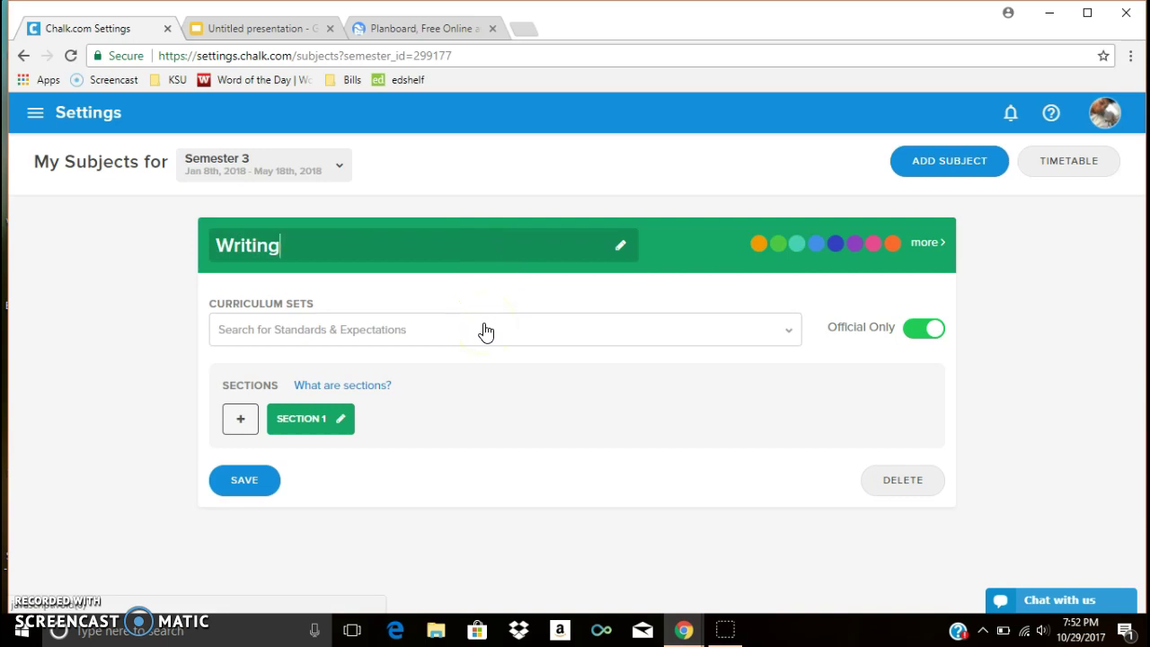
Step: Search the curriculum sets for "common core grade 2" and add Common Core Georgia Performance Standards - Grade 2 - English Language Arts to Writing
{"action": "left_click", "coordinate": [485, 332]}
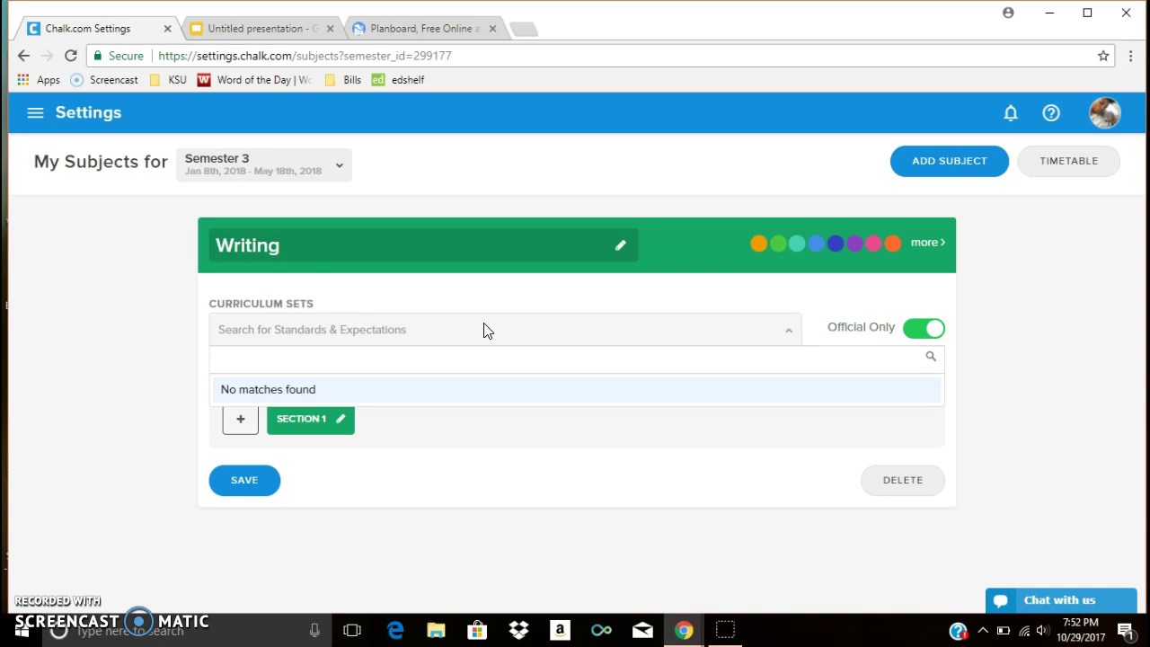
{"action": "type", "text": "comm"}
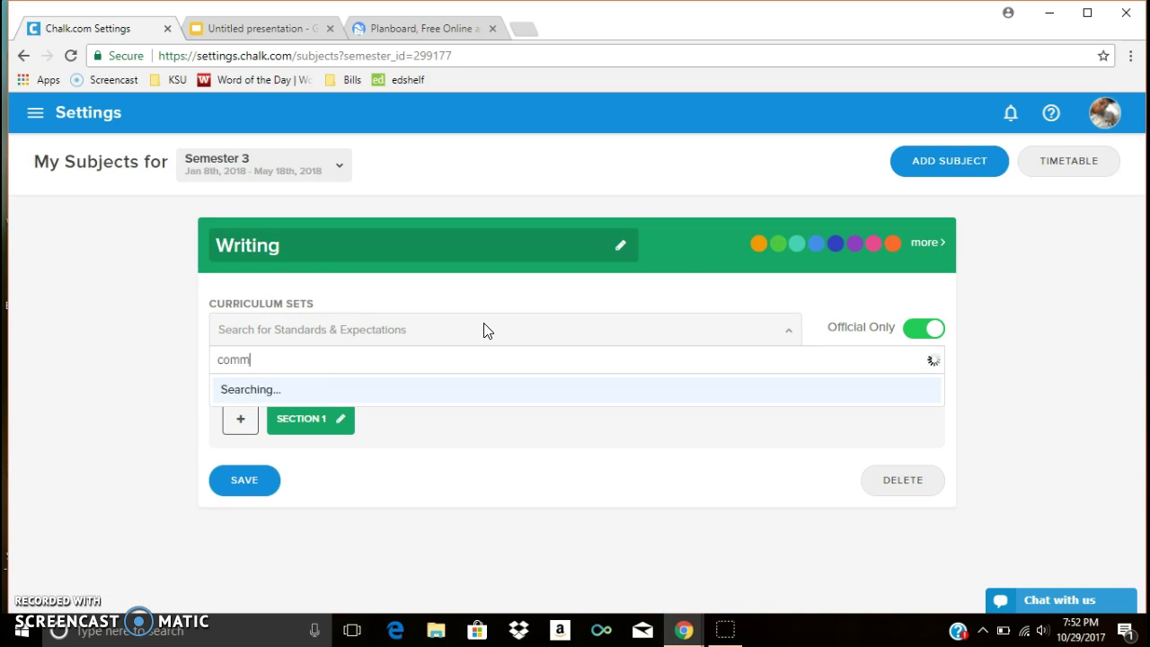
{"action": "type", "text": "on core grade 2"}
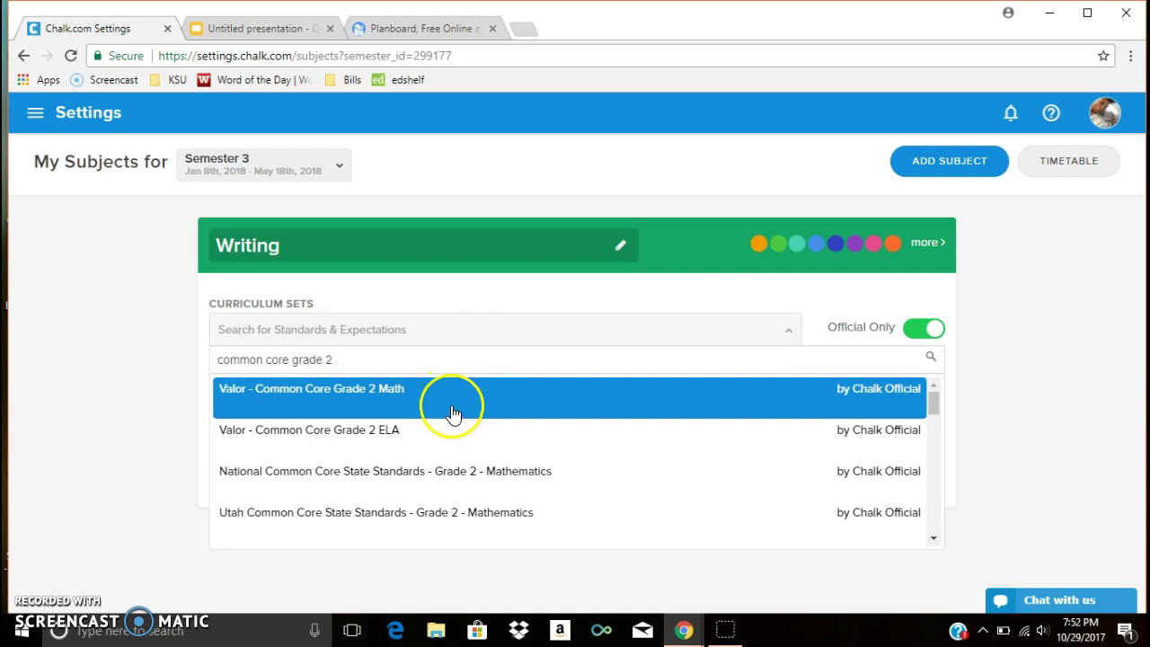
{"action": "scroll", "coordinate": [455, 499], "scroll_direction": "down", "scroll_amount": 3}
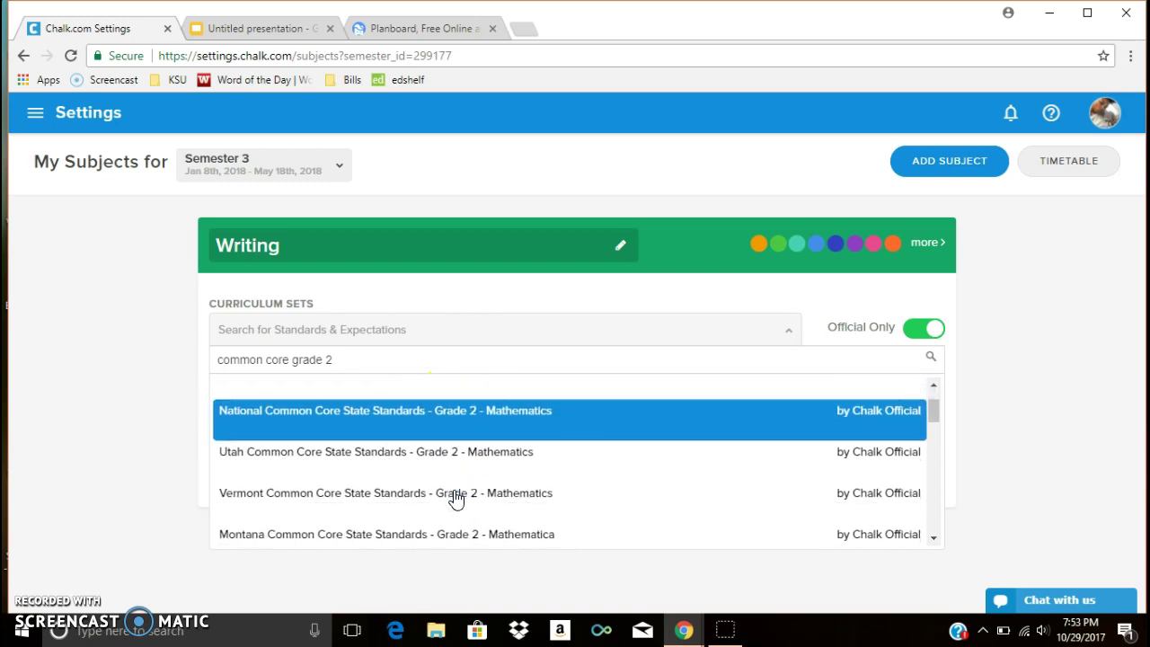
{"action": "scroll", "coordinate": [455, 498], "scroll_direction": "down", "scroll_amount": 3}
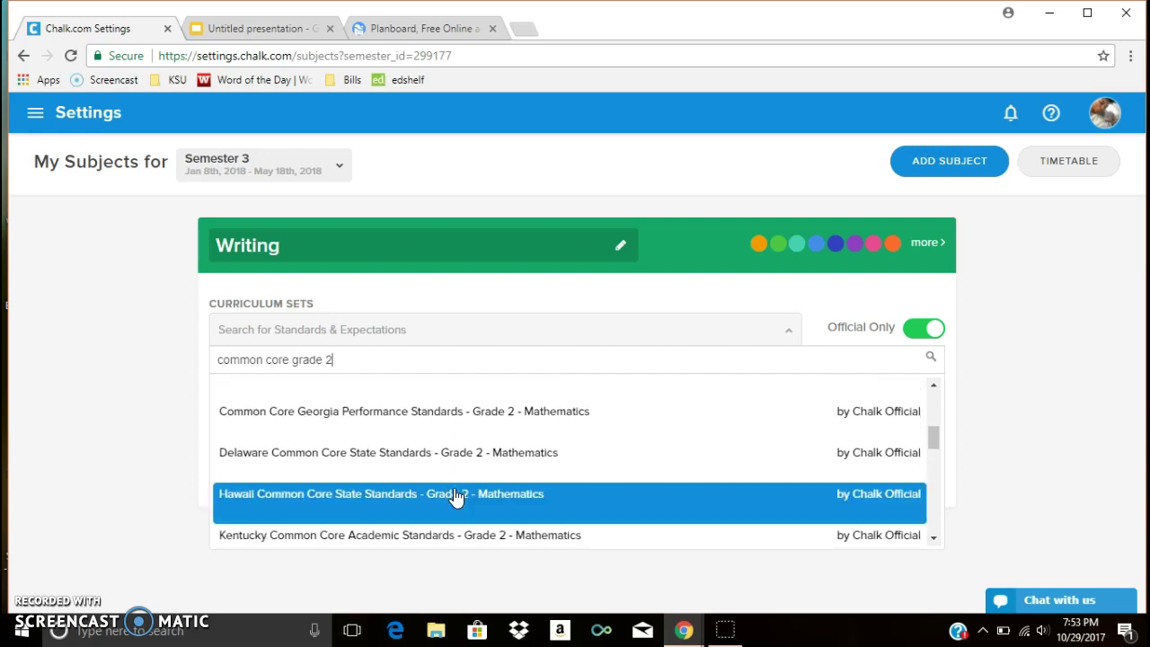
{"action": "left_click", "coordinate": [407, 425]}
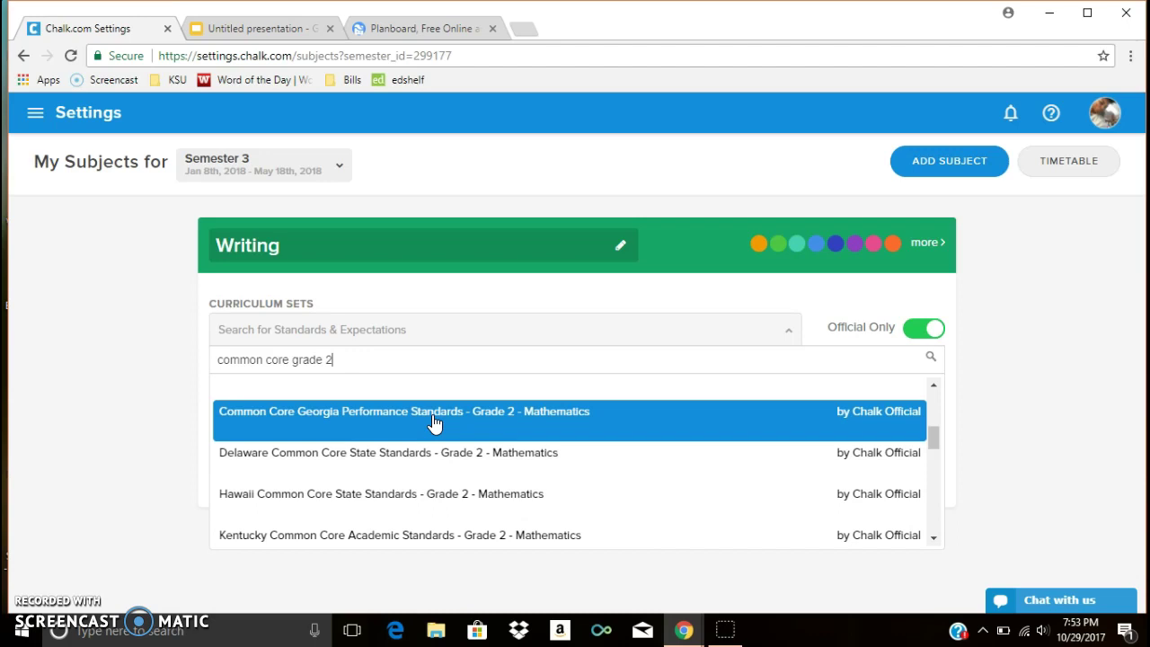
{"action": "scroll", "coordinate": [434, 423], "scroll_direction": "up", "scroll_amount": 1}
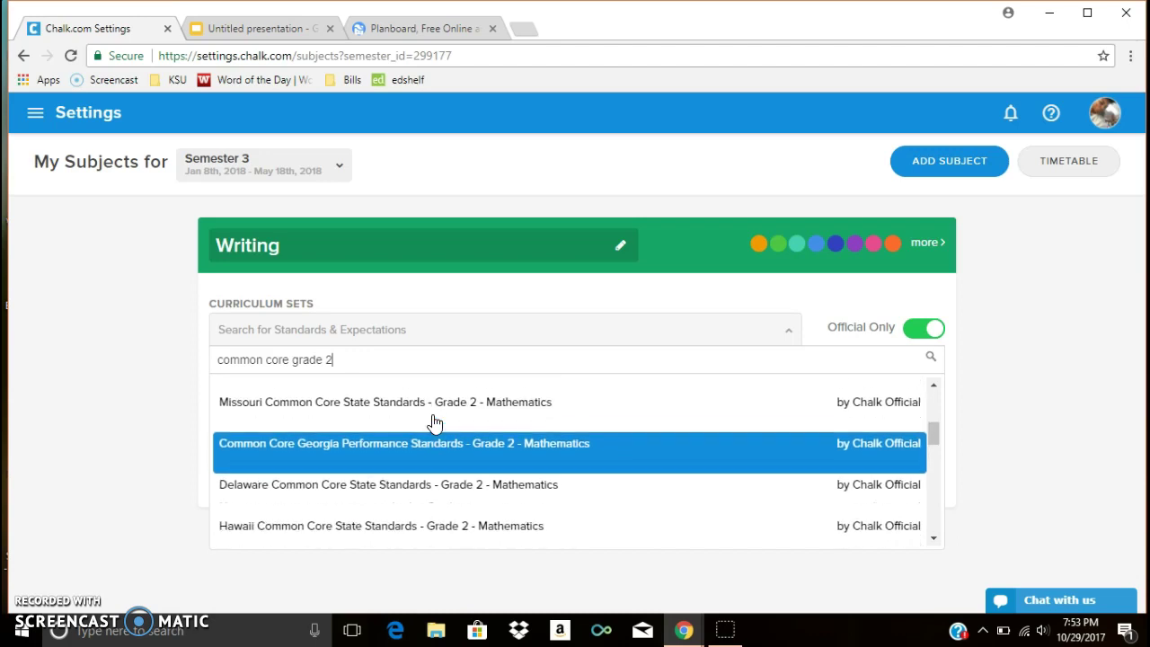
{"action": "scroll", "coordinate": [434, 424], "scroll_direction": "down", "scroll_amount": 2}
{"action": "scroll", "coordinate": [434, 423], "scroll_direction": "down", "scroll_amount": 3}
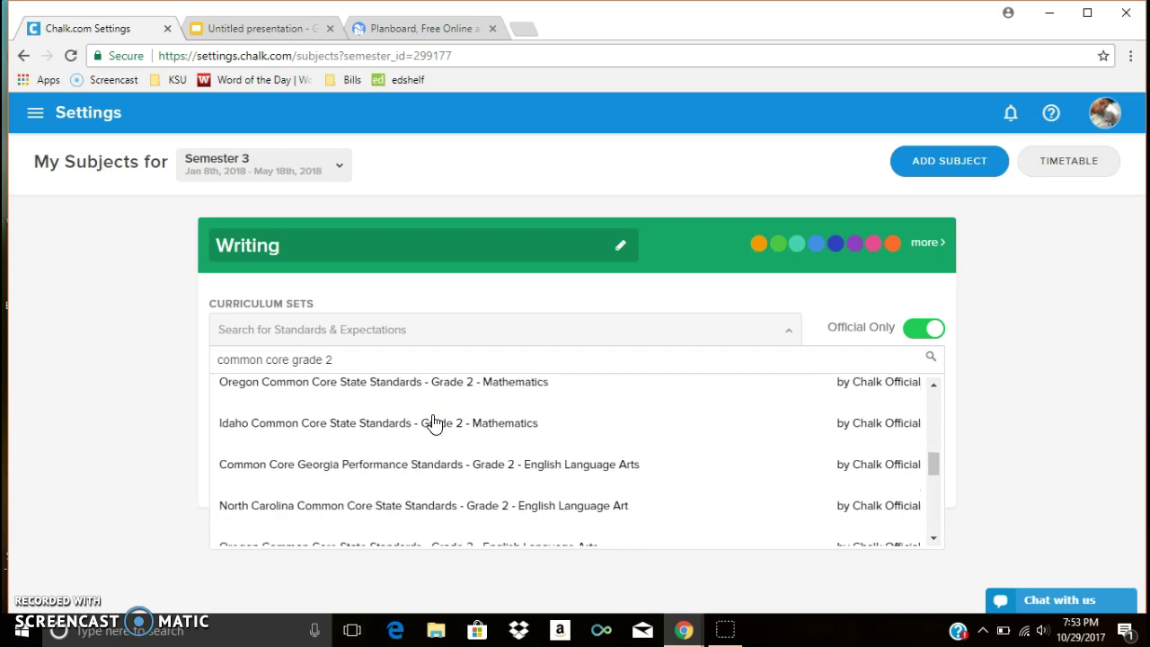
{"action": "left_click", "coordinate": [437, 481]}
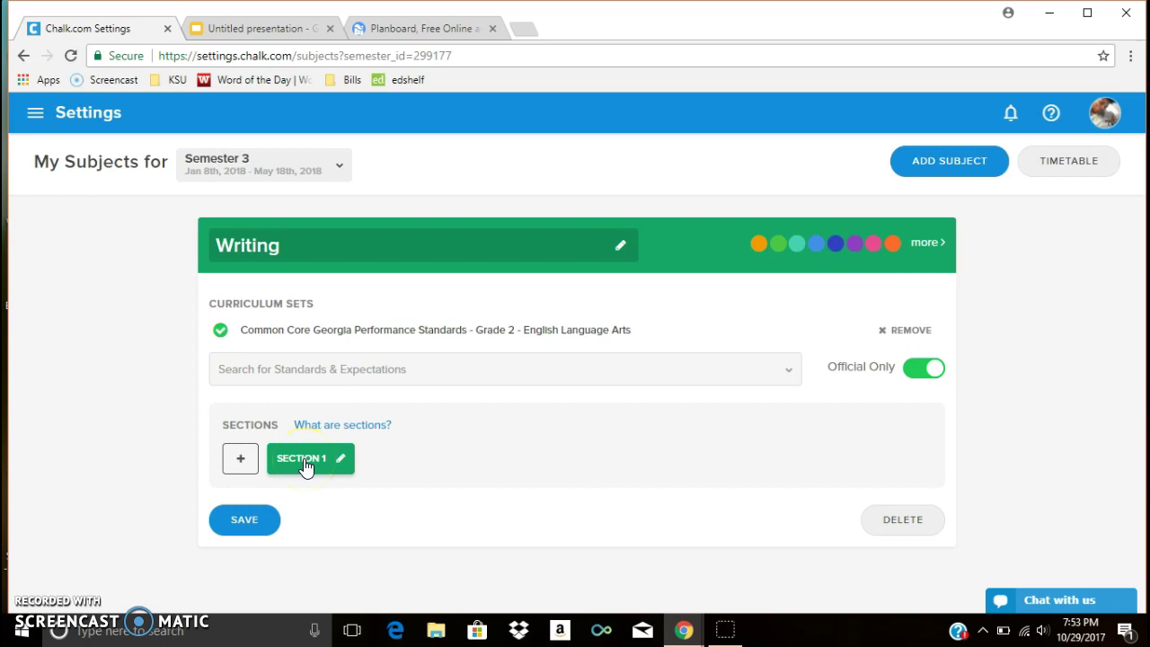
Step: Add a second section to Writing, and rename Section 1 to KSU with the dark blue color
{"action": "left_click", "coordinate": [240, 459]}
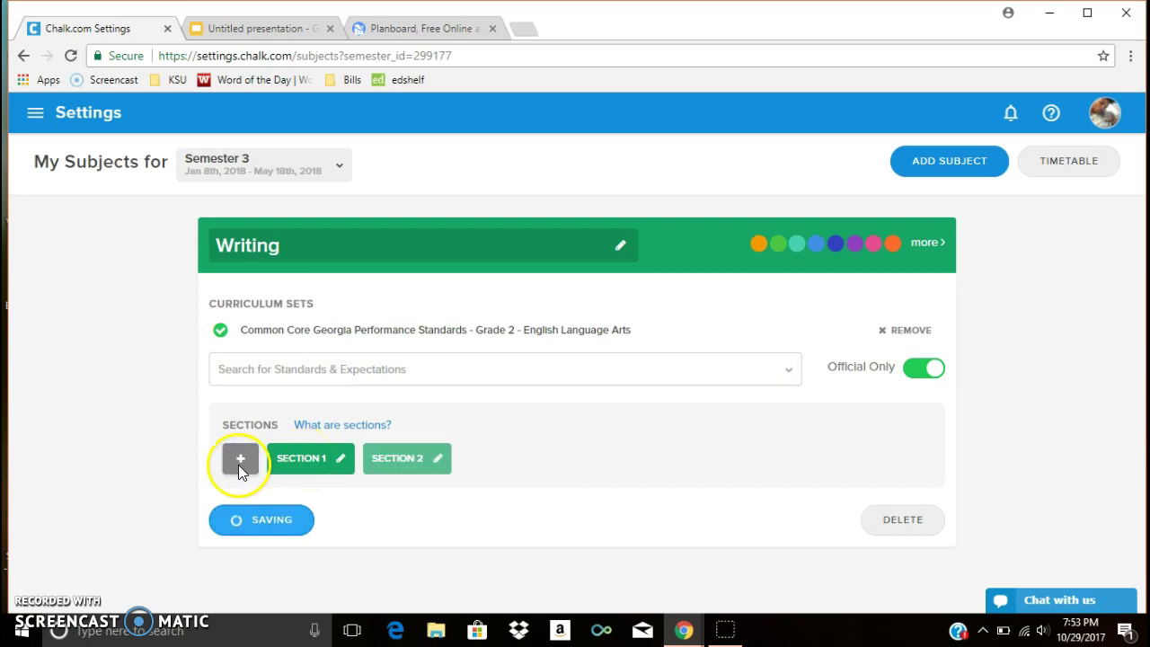
{"action": "left_click", "coordinate": [315, 464]}
{"action": "left_click", "coordinate": [532, 264]}
{"action": "triple_click", "coordinate": [532, 264]}
{"action": "type", "text": "KSU"}
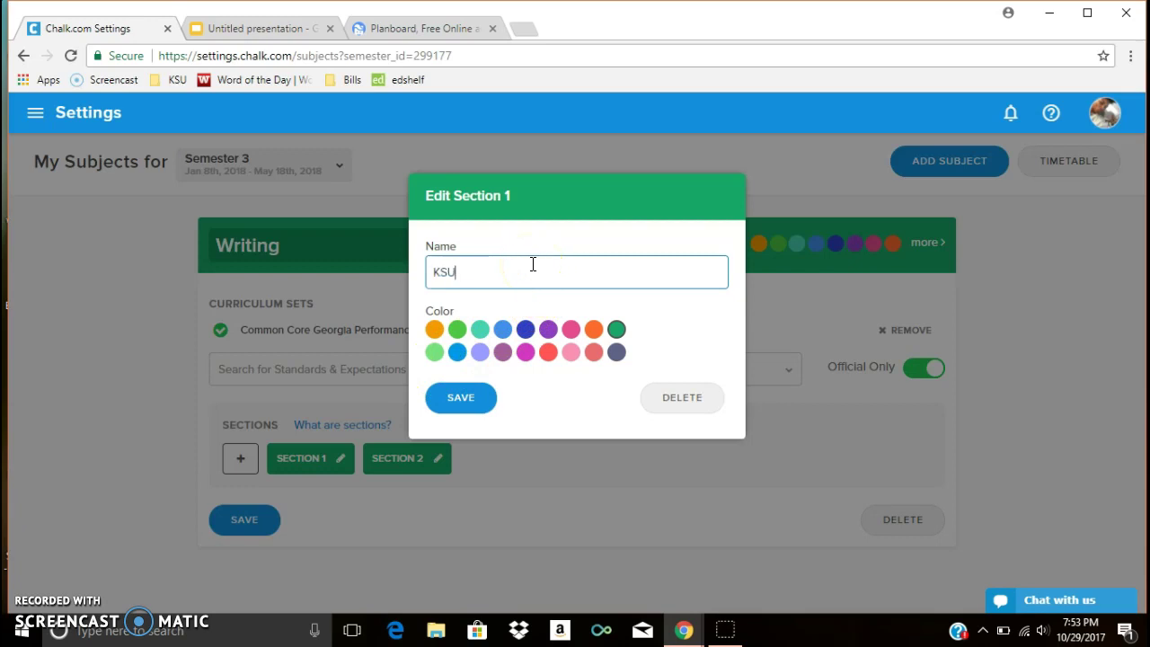
{"action": "left_click", "coordinate": [525, 329]}
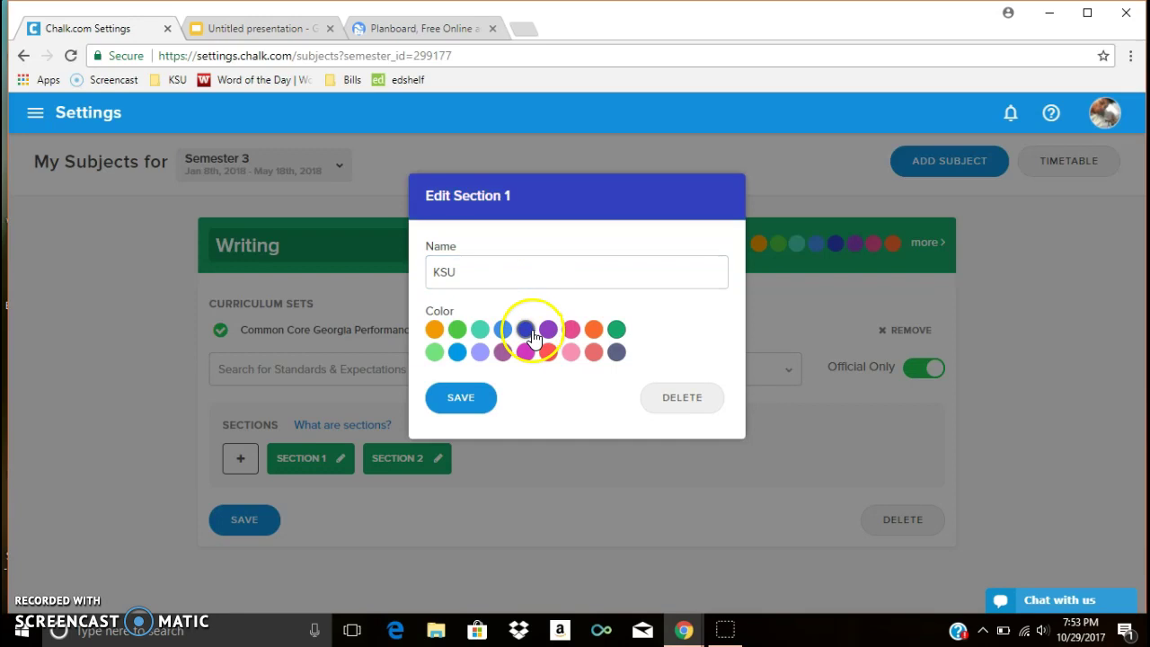
{"action": "left_click", "coordinate": [462, 398]}
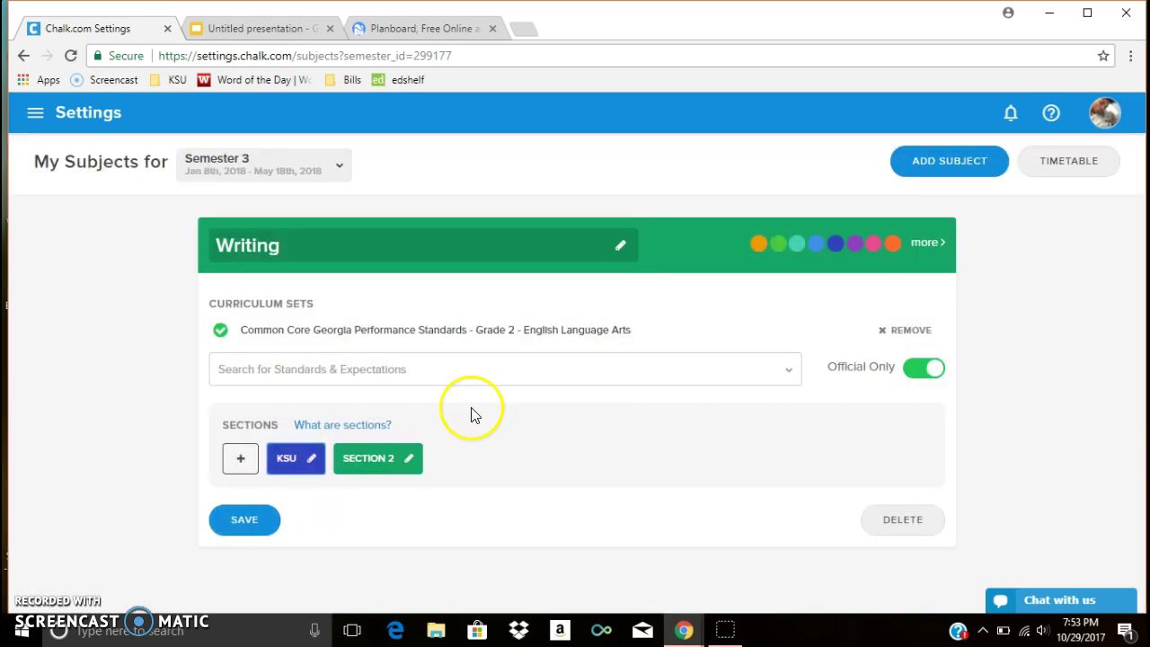
Step: Rename Section 2 of Writing to GSW and give it the orange color
{"action": "left_click", "coordinate": [382, 463]}
{"action": "double_click", "coordinate": [535, 271]}
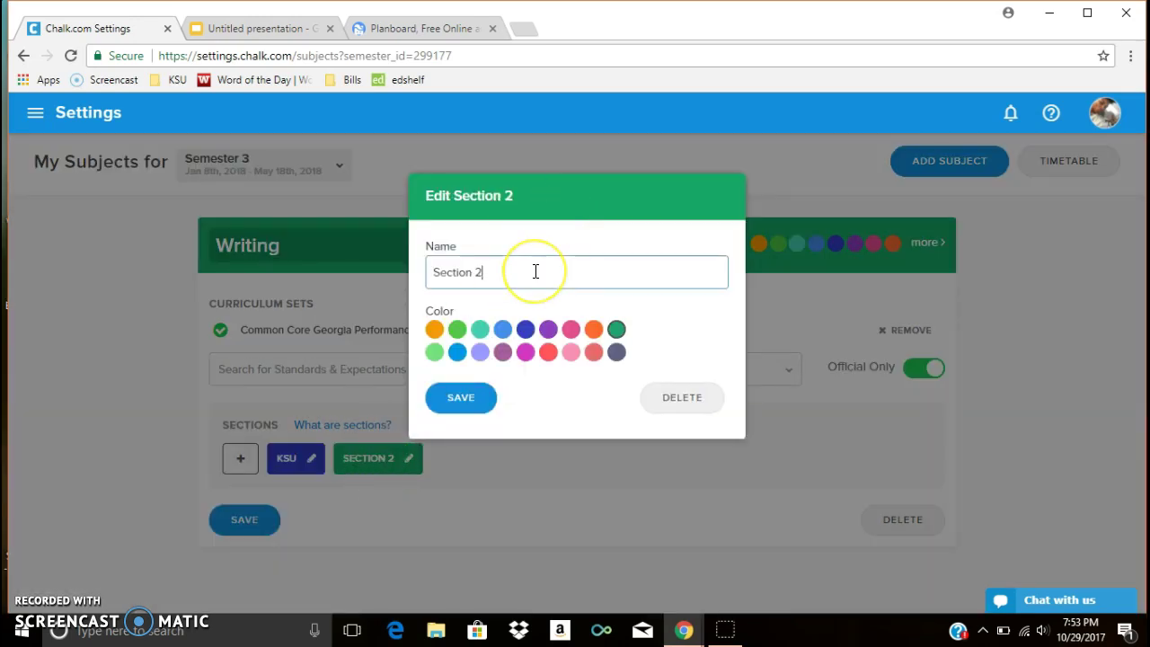
{"action": "key", "text": "BackSpace"}
{"action": "key", "text": "BackSpace"}
{"action": "key", "text": "BackSpace"}
{"action": "key", "text": "BackSpace"}
{"action": "key", "text": "BackSpace"}
{"action": "key", "text": "BackSpace"}
{"action": "key", "text": "BackSpace"}
{"action": "key", "text": "BackSpace"}
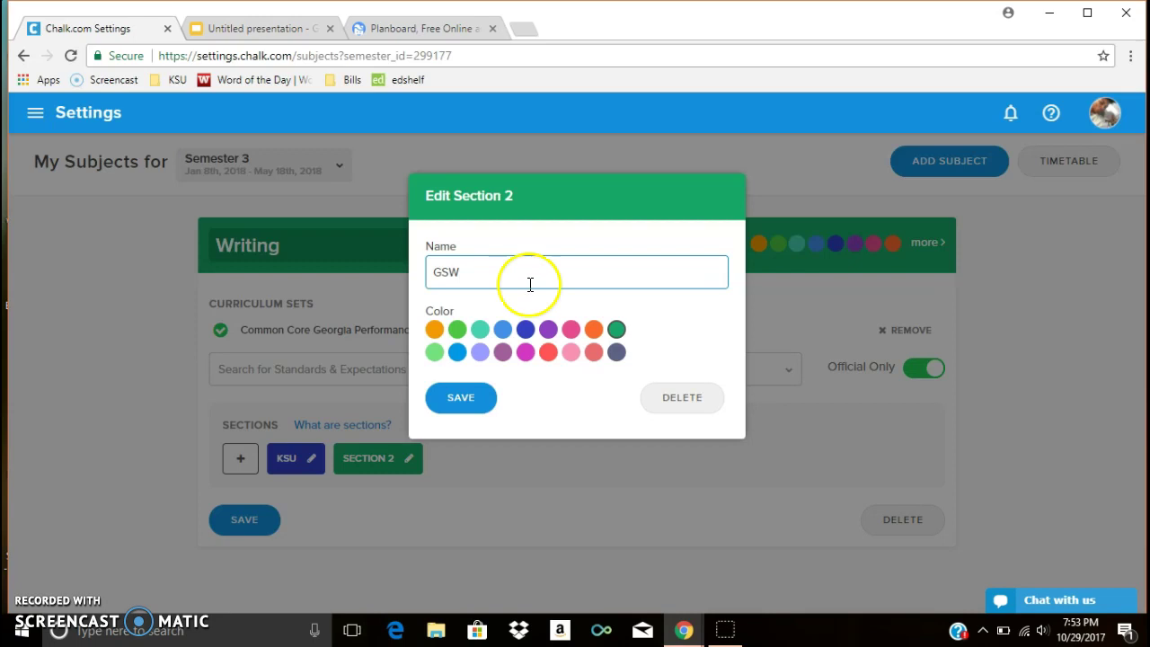
{"action": "left_click", "coordinate": [434, 329]}
{"action": "left_click", "coordinate": [464, 398]}
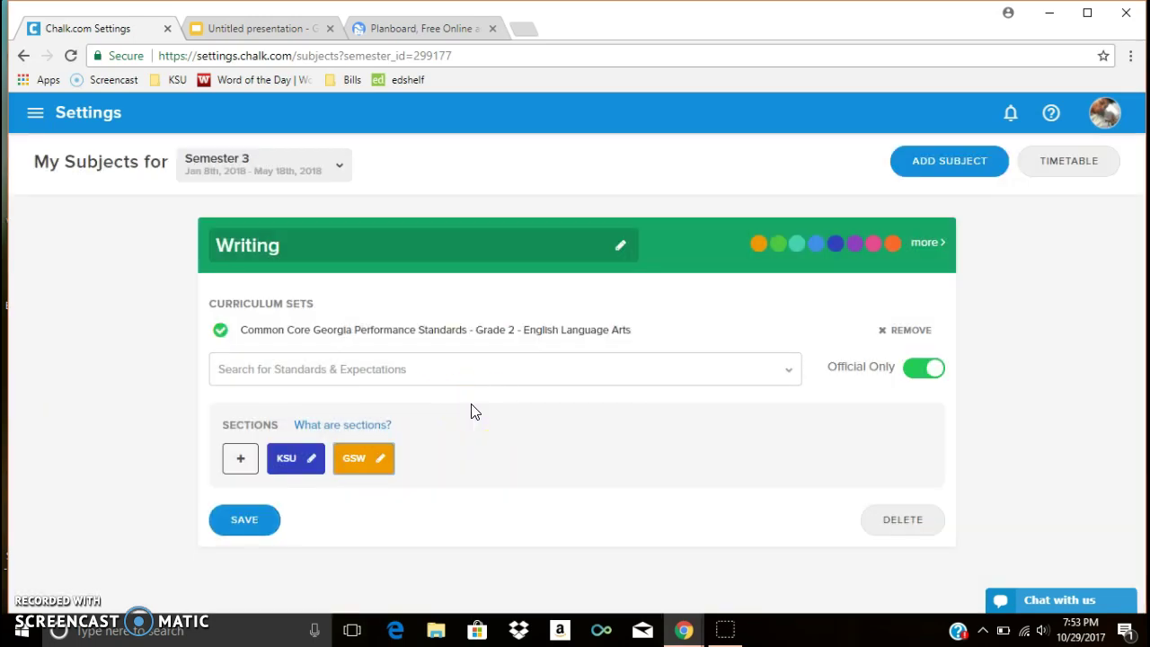
Step: Save the Writing subject and open the timetable for Semester 3
{"action": "left_click", "coordinate": [342, 520]}
{"action": "left_click", "coordinate": [252, 506]}
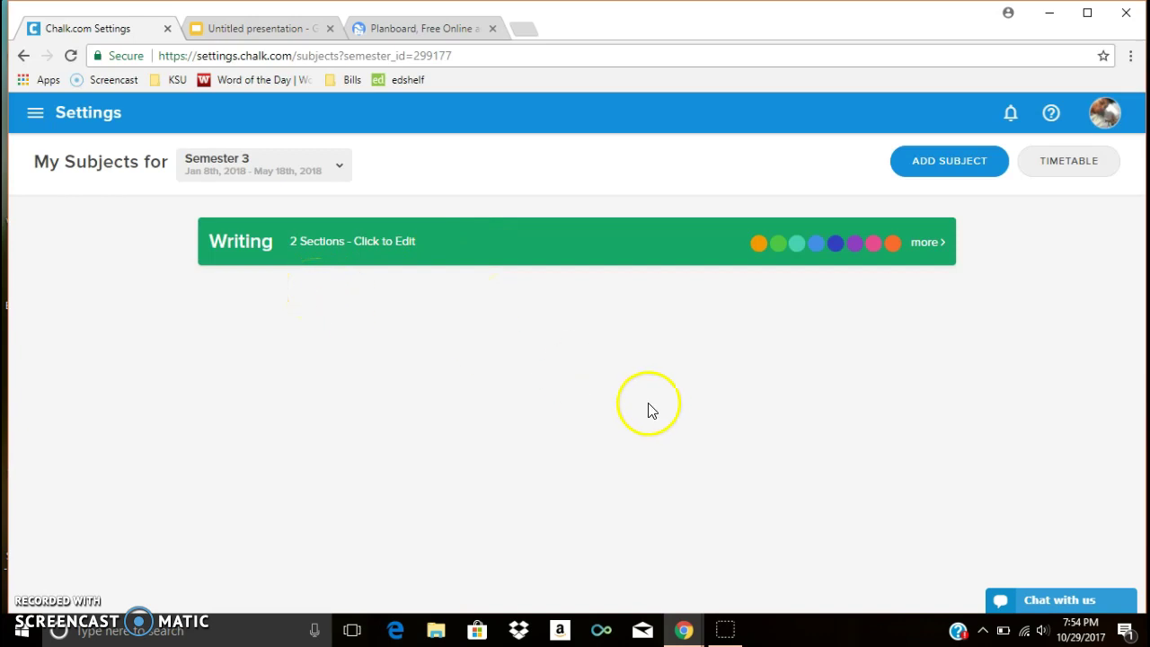
{"action": "left_click", "coordinate": [1074, 165]}
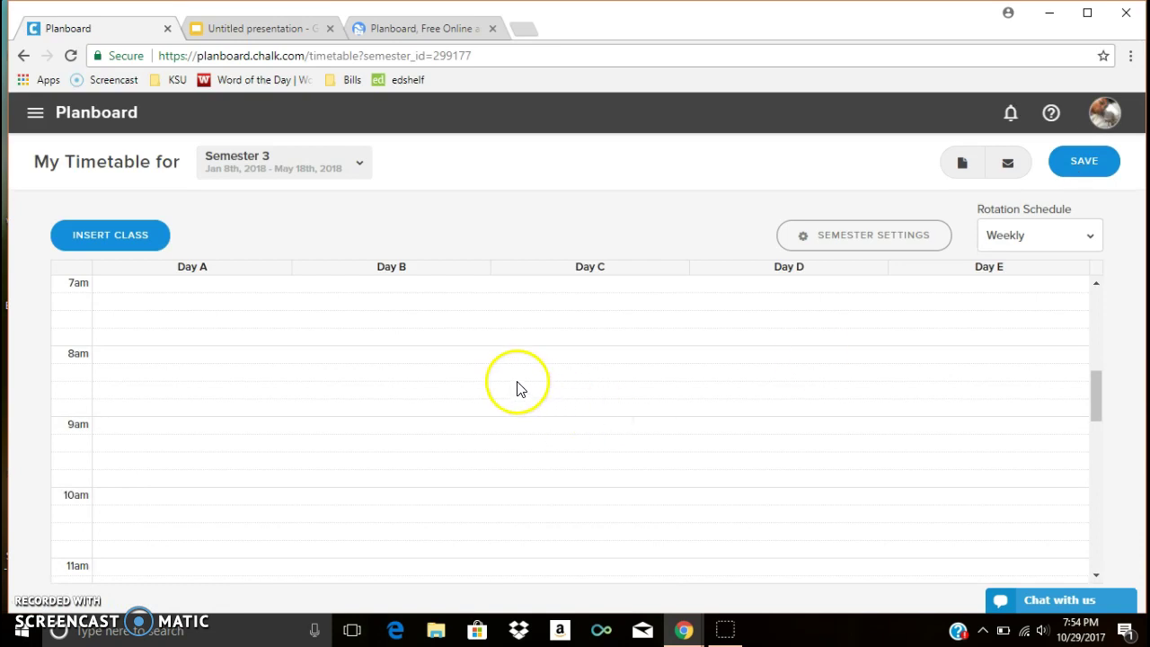
Step: Start inserting a class for the Writing - KSU section, taught on Day 1 through Day 5
{"action": "scroll", "coordinate": [270, 359], "scroll_direction": "down", "scroll_amount": 3}
{"action": "scroll", "coordinate": [269, 359], "scroll_direction": "down", "scroll_amount": 1}
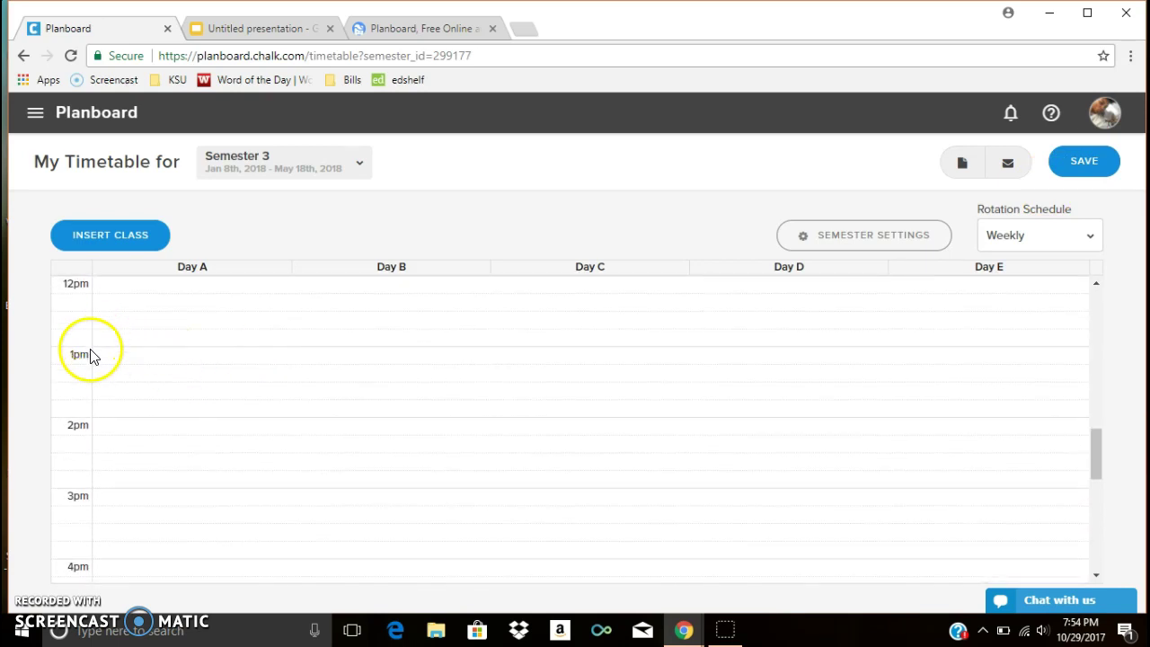
{"action": "left_click", "coordinate": [133, 236]}
{"action": "left_click", "coordinate": [478, 269]}
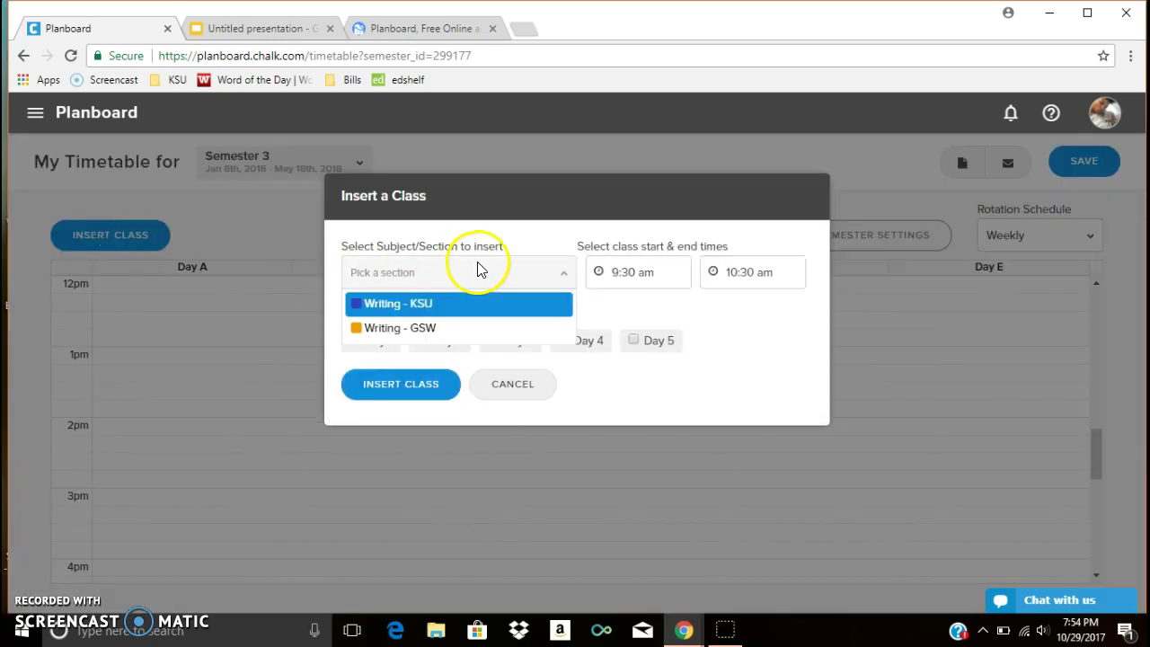
{"action": "left_click", "coordinate": [467, 305]}
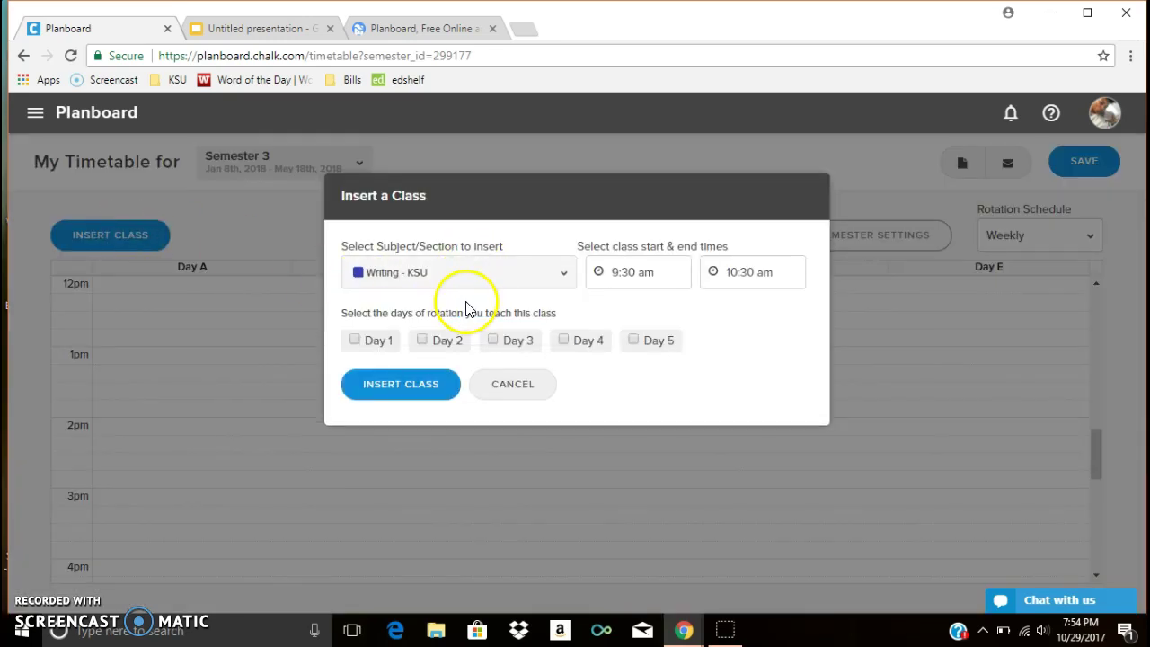
{"action": "left_click", "coordinate": [354, 339]}
{"action": "left_click", "coordinate": [421, 340]}
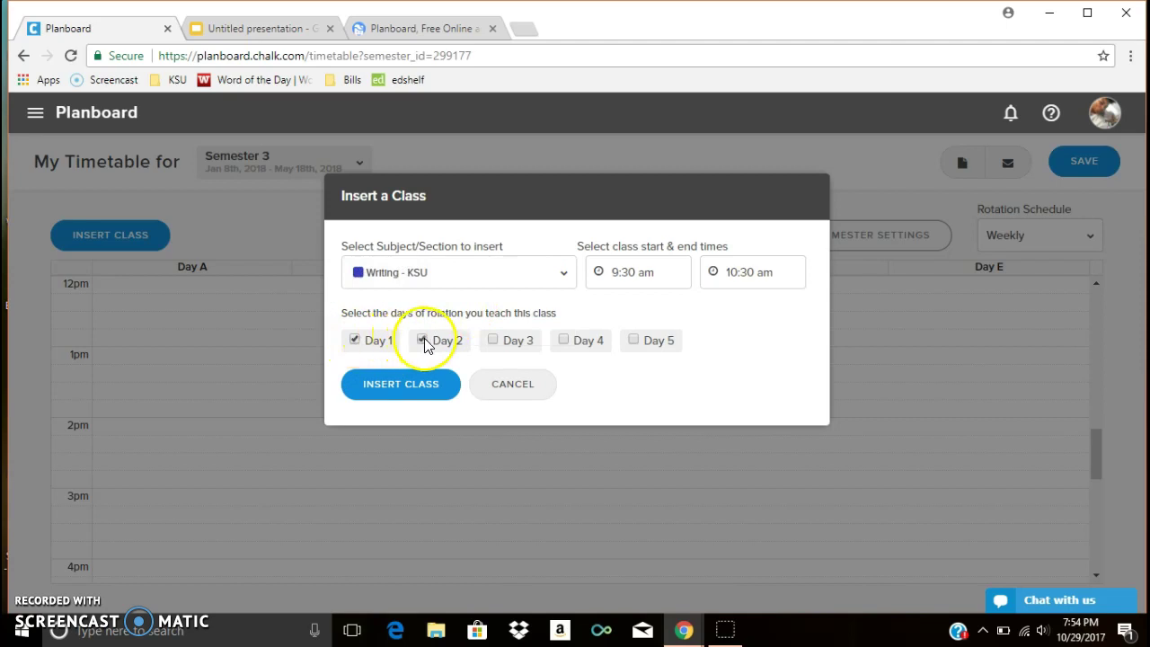
{"action": "left_click", "coordinate": [492, 341]}
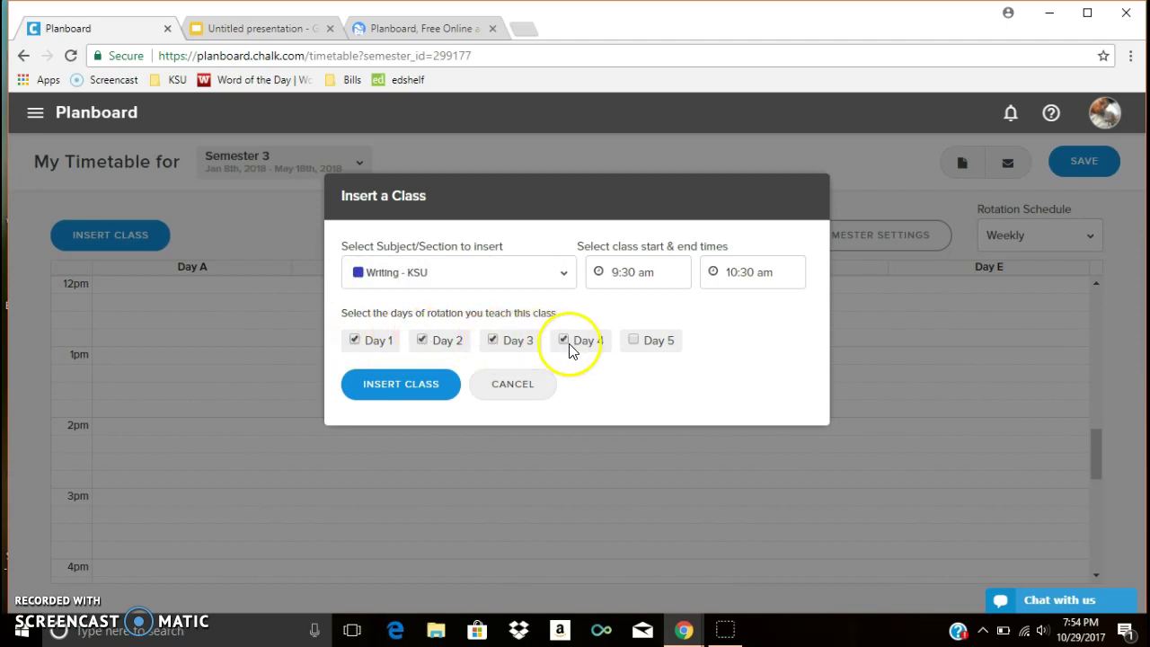
{"action": "left_click", "coordinate": [633, 339]}
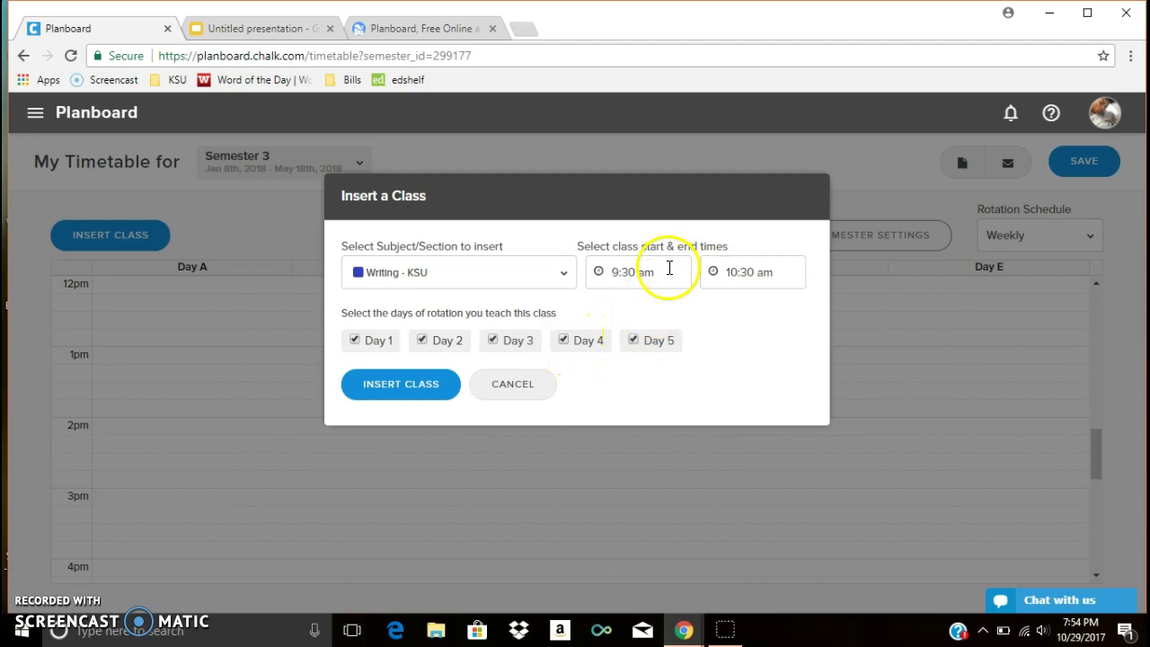
Step: Set the Writing - KSU class start time to 1:00 pm and insert the class into the timetable
{"action": "left_click", "coordinate": [670, 268]}
{"action": "left_click_drag", "start_coordinate": [688, 329], "coordinate": [685, 352]}
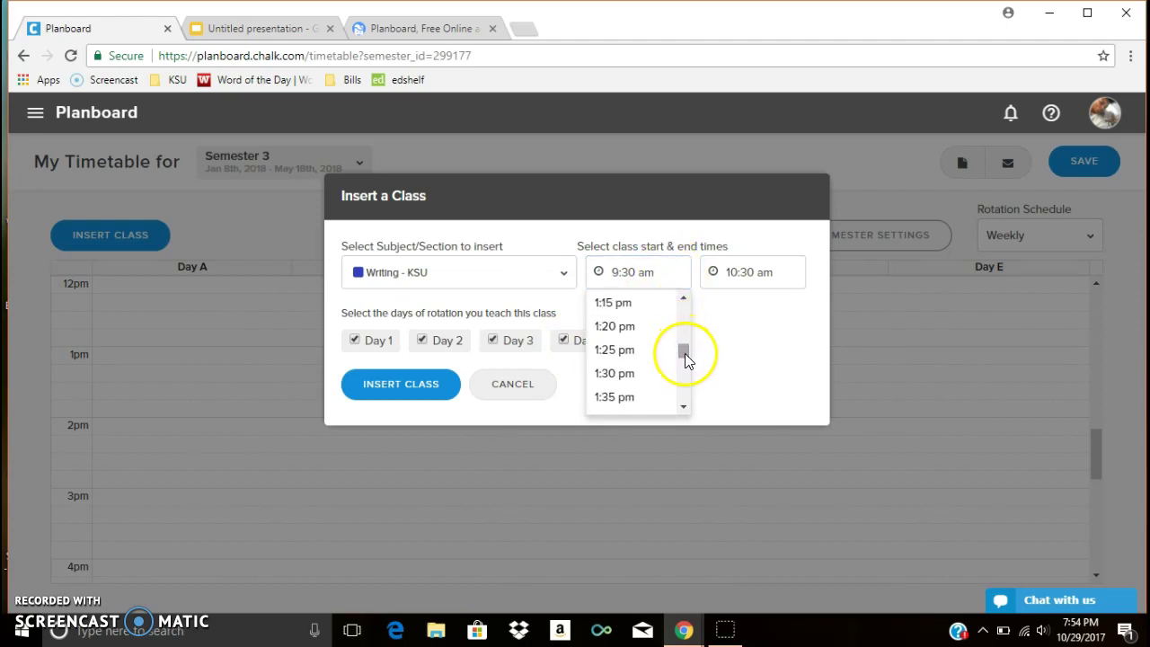
{"action": "left_click", "coordinate": [683, 298]}
{"action": "left_click", "coordinate": [684, 298]}
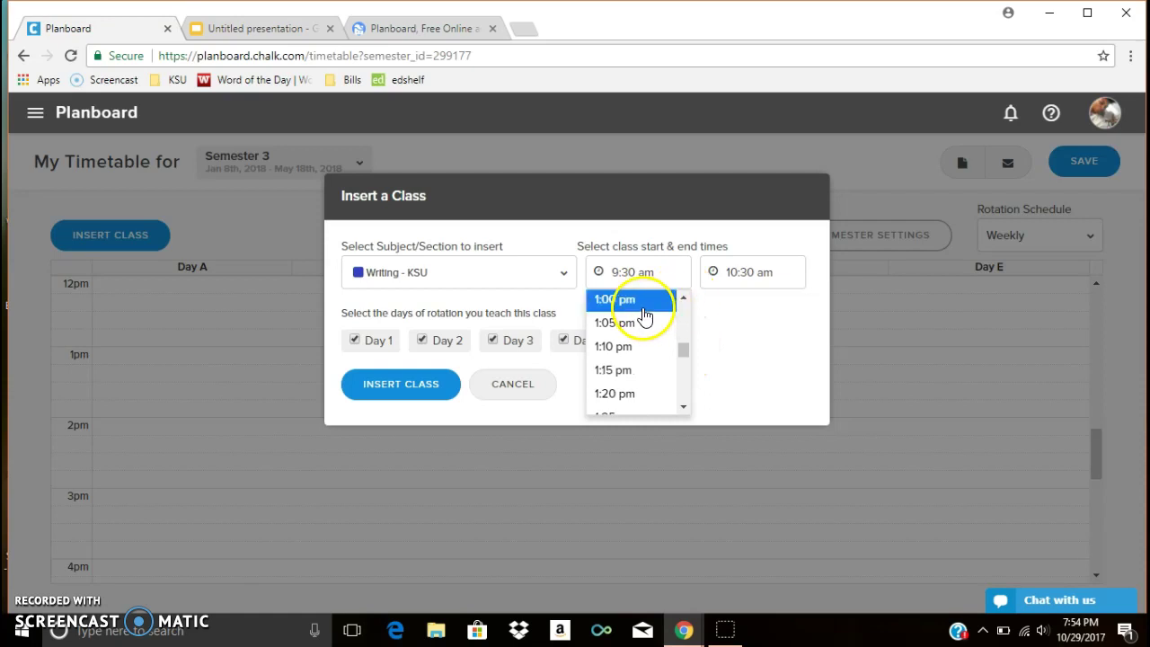
{"action": "left_click", "coordinate": [642, 303]}
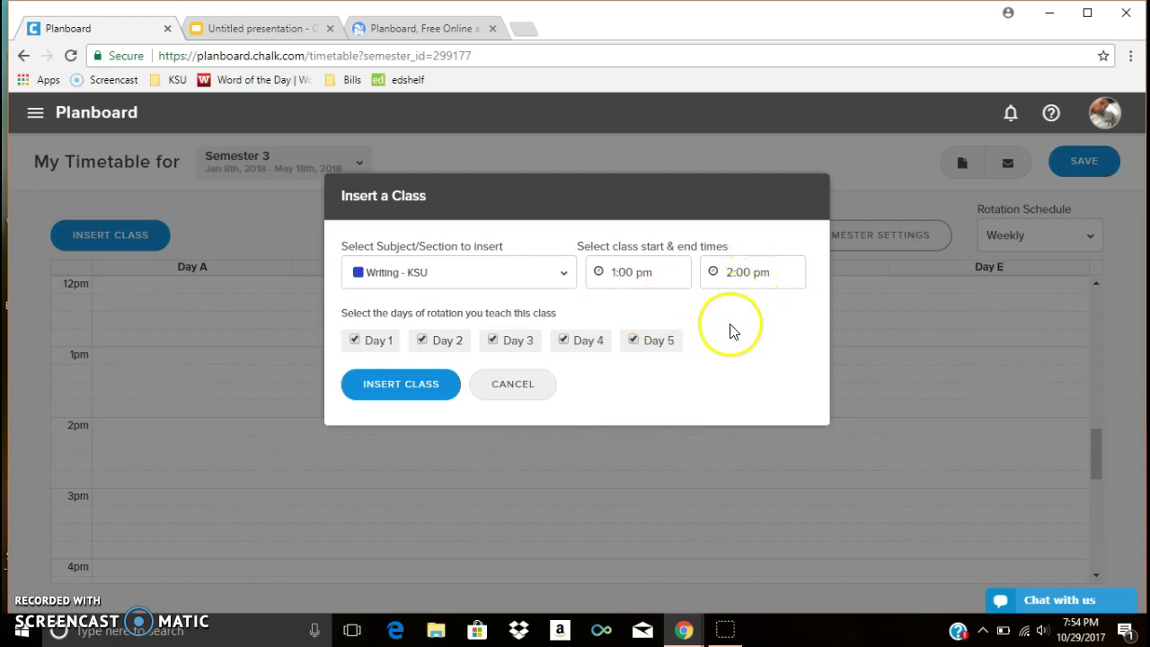
{"action": "left_click", "coordinate": [419, 401]}
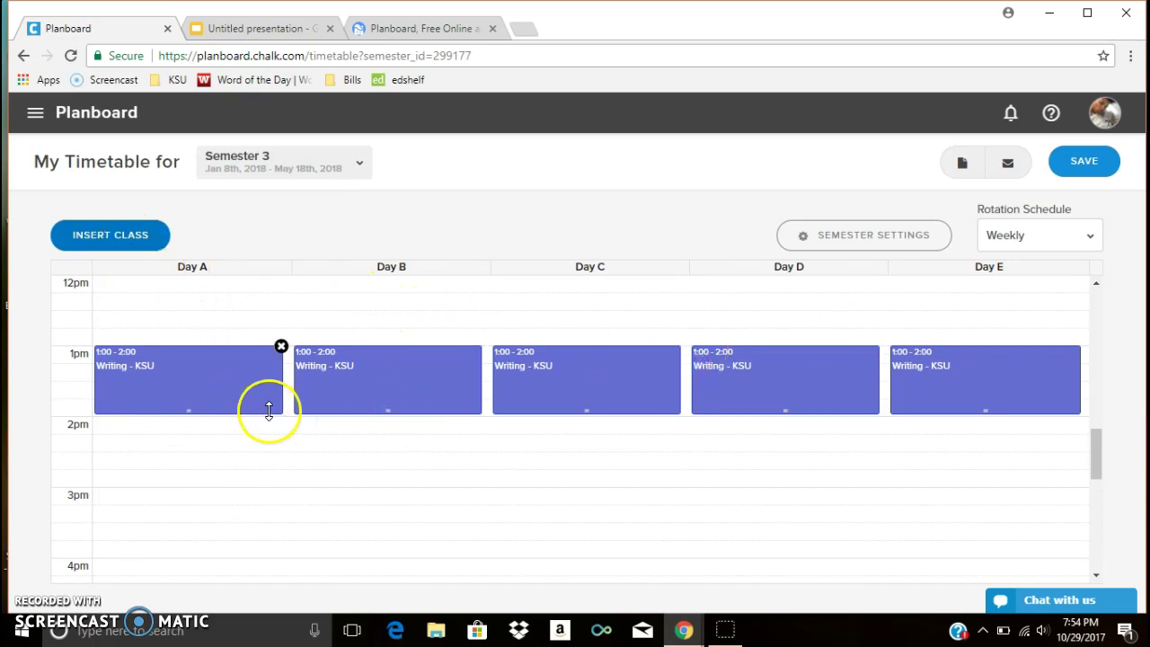
Step: Insert a class for the Writing - GSW section starting at 2:00 pm on all five rotation days
{"action": "left_click", "coordinate": [112, 246]}
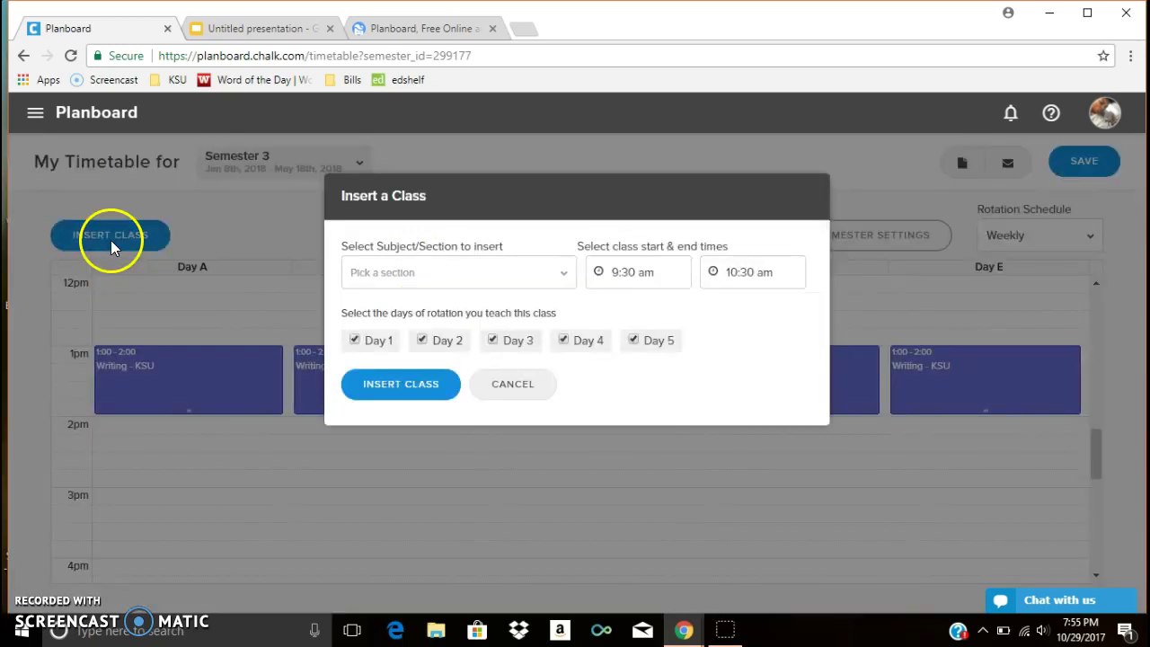
{"action": "left_click", "coordinate": [524, 272]}
{"action": "left_click", "coordinate": [467, 331]}
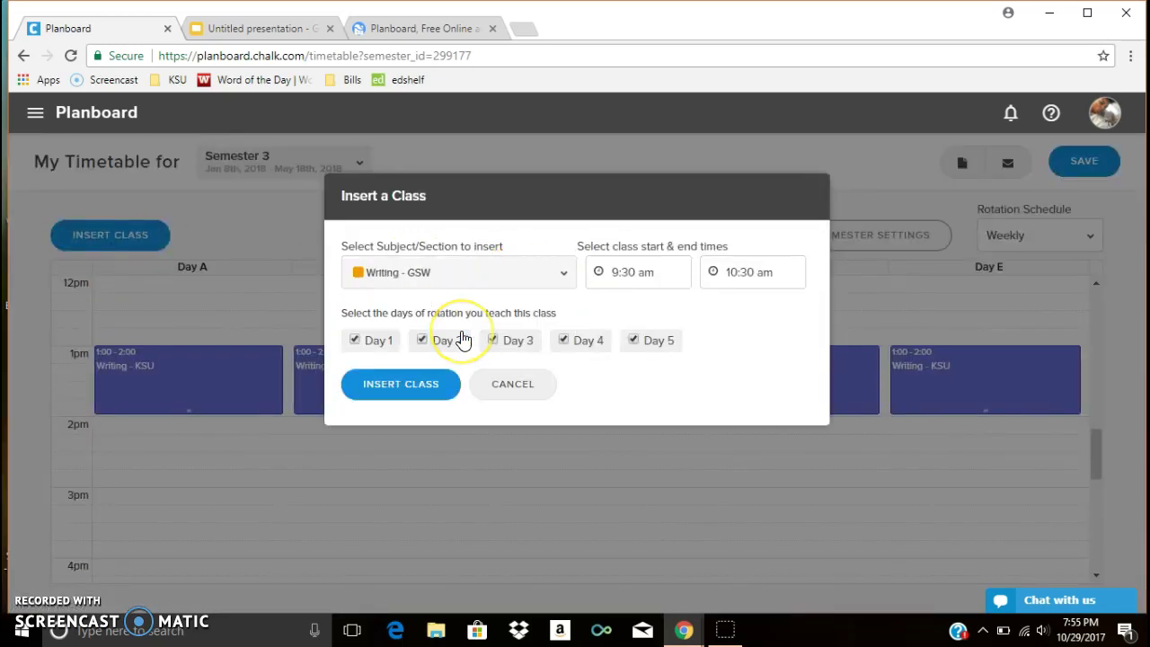
{"action": "left_click", "coordinate": [673, 272]}
{"action": "left_click_drag", "start_coordinate": [690, 332], "coordinate": [683, 354]}
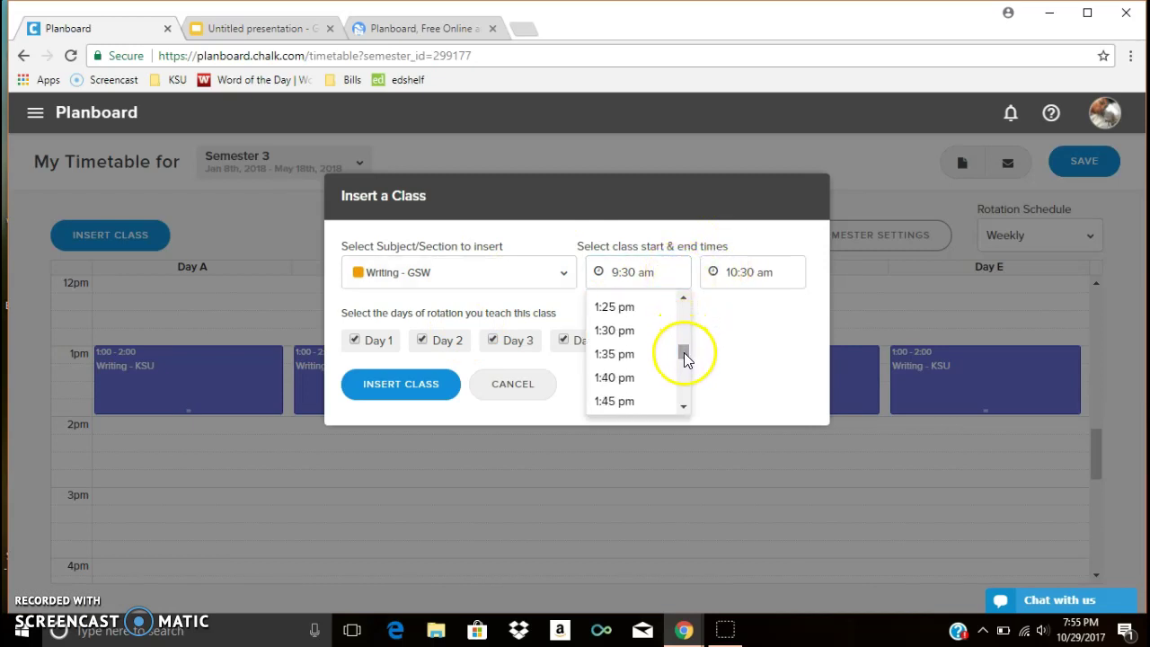
{"action": "left_click", "coordinate": [683, 405]}
{"action": "left_click", "coordinate": [683, 405]}
{"action": "left_click", "coordinate": [682, 405]}
{"action": "left_click", "coordinate": [638, 330]}
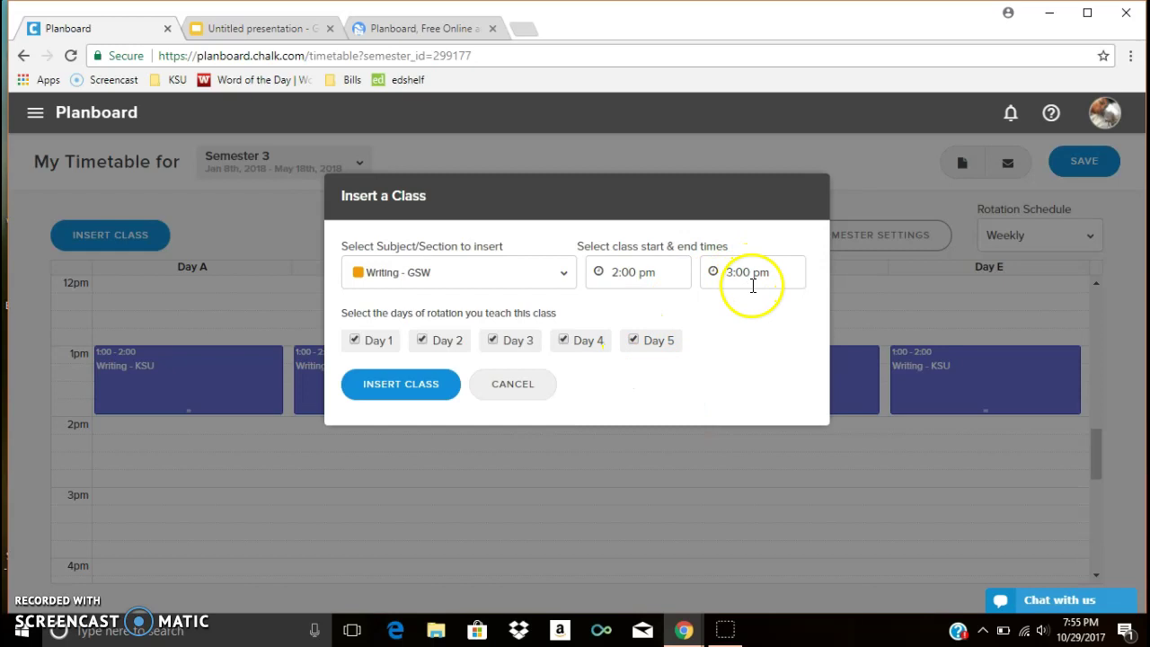
{"action": "left_click", "coordinate": [398, 388]}
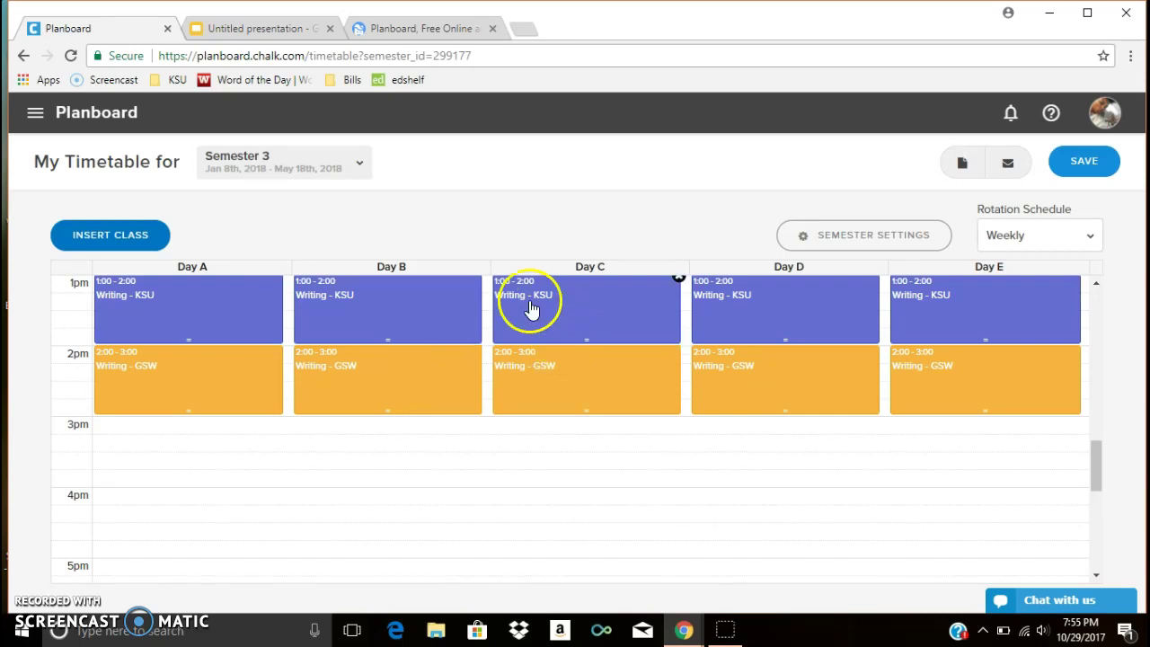
{"action": "scroll", "coordinate": [506, 339], "scroll_direction": "down", "scroll_amount": 2}
{"action": "scroll", "coordinate": [506, 339], "scroll_direction": "up", "scroll_amount": 3}
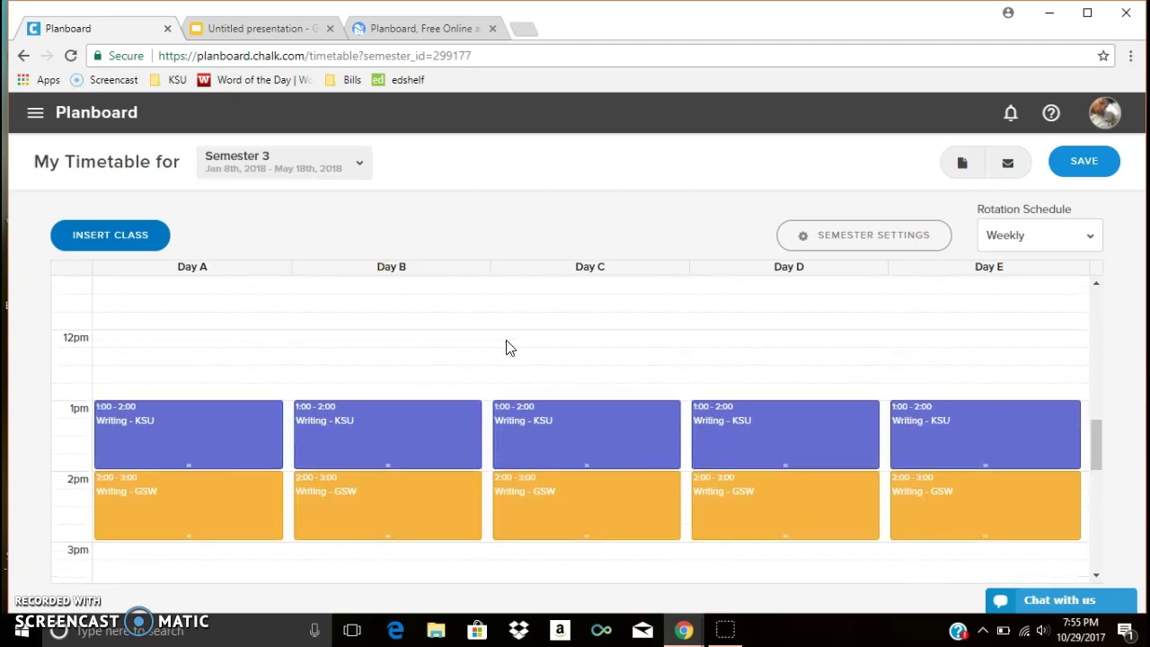
{"action": "scroll", "coordinate": [506, 348], "scroll_direction": "up", "scroll_amount": 2}
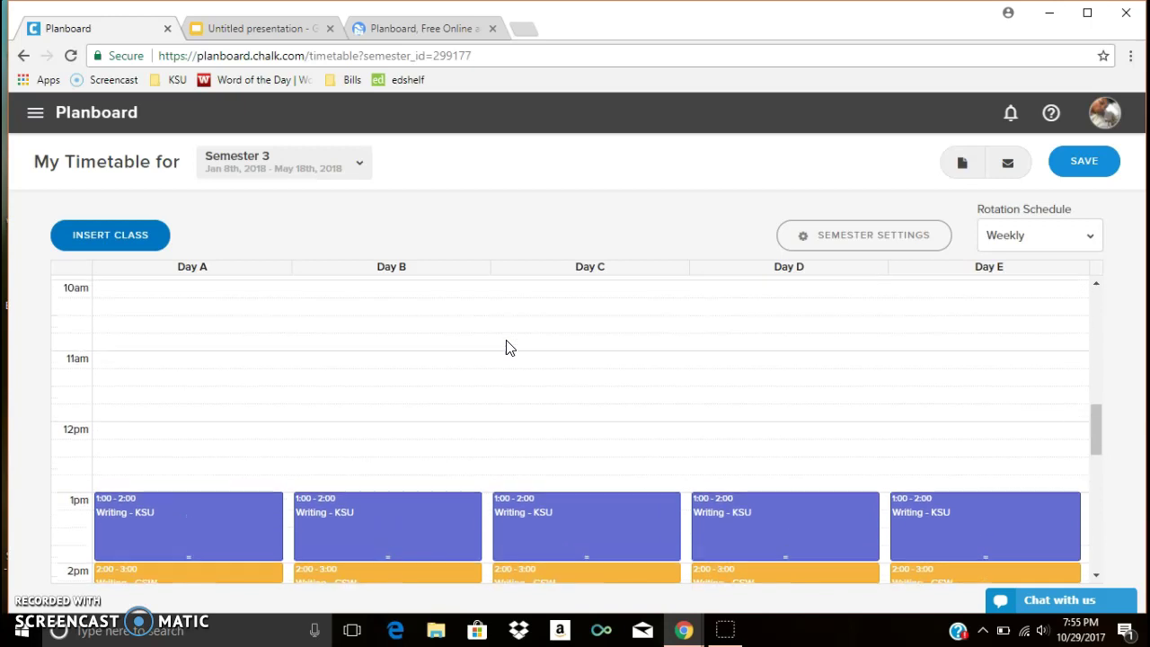
{"action": "scroll", "coordinate": [506, 347], "scroll_direction": "down", "scroll_amount": 2}
{"action": "scroll", "coordinate": [505, 347], "scroll_direction": "down", "scroll_amount": 1}
{"action": "scroll", "coordinate": [506, 348], "scroll_direction": "up", "scroll_amount": 1}
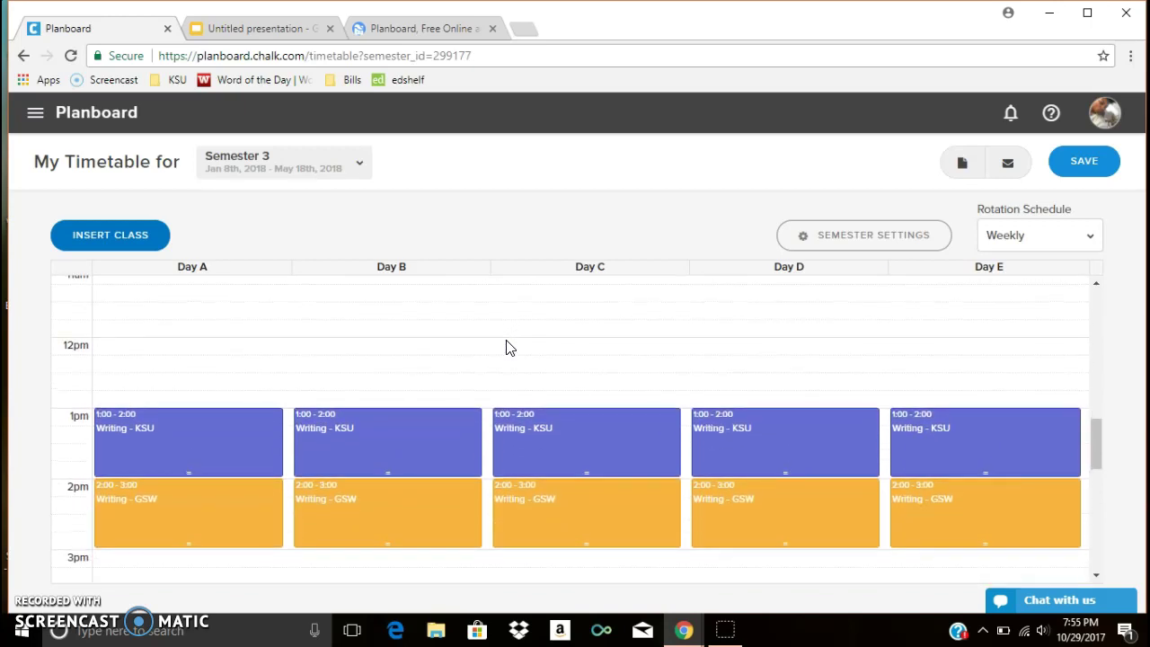
{"action": "left_click_drag", "start_coordinate": [603, 288], "coordinate": [790, 261]}
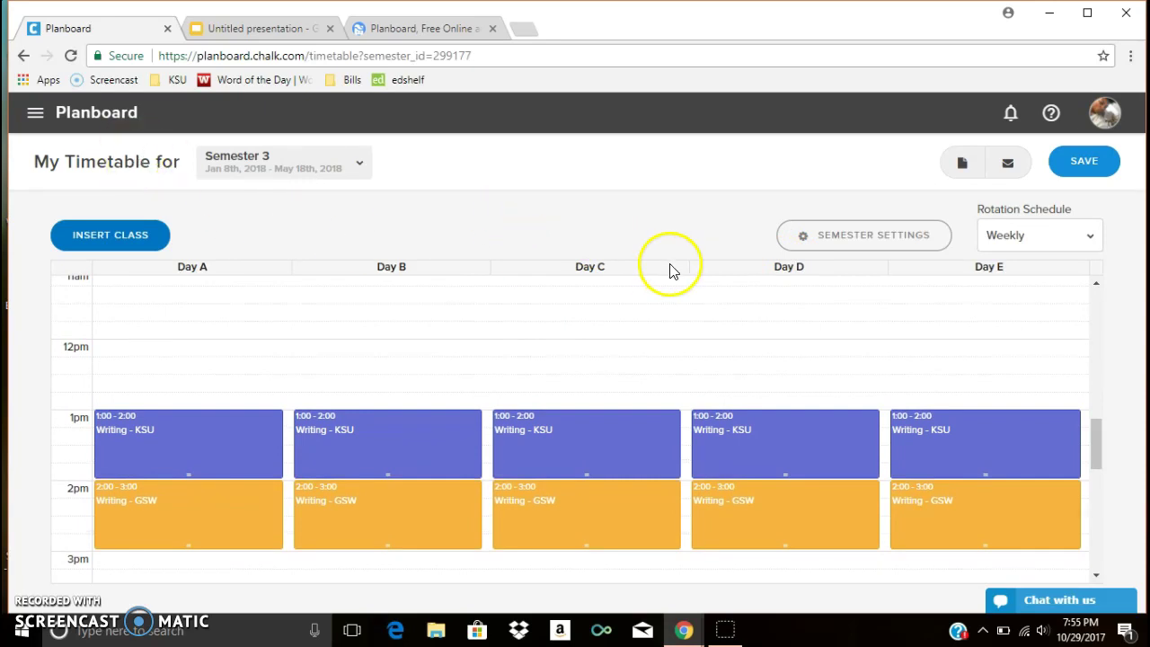
{"action": "left_click", "coordinate": [34, 112]}
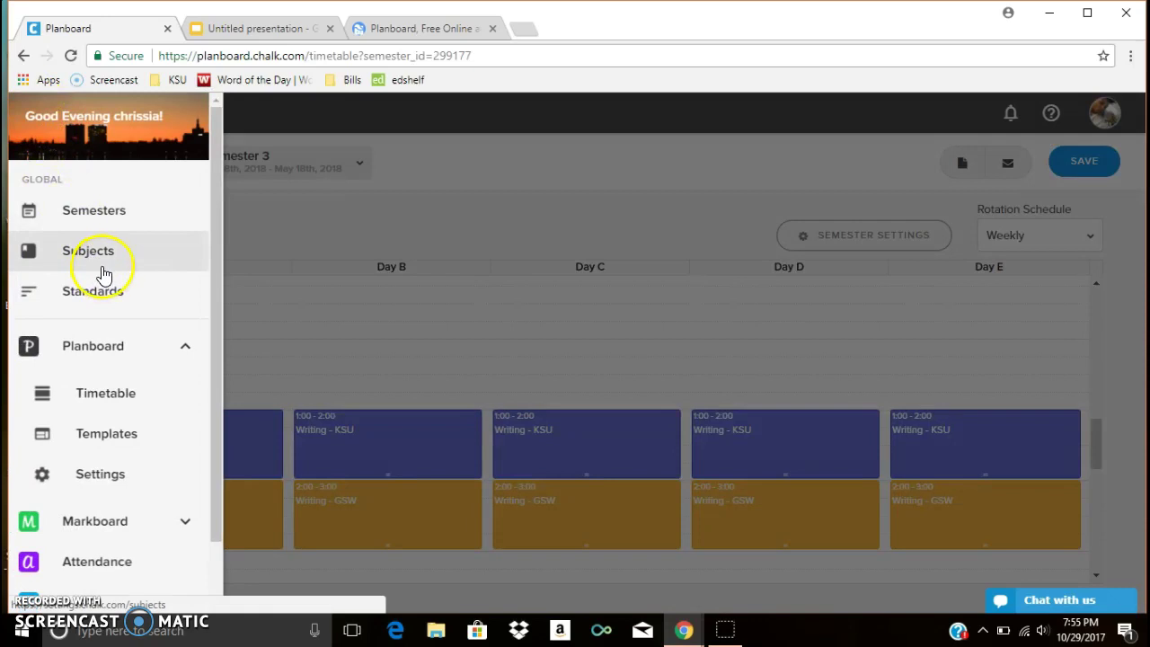
{"action": "left_click", "coordinate": [110, 355]}
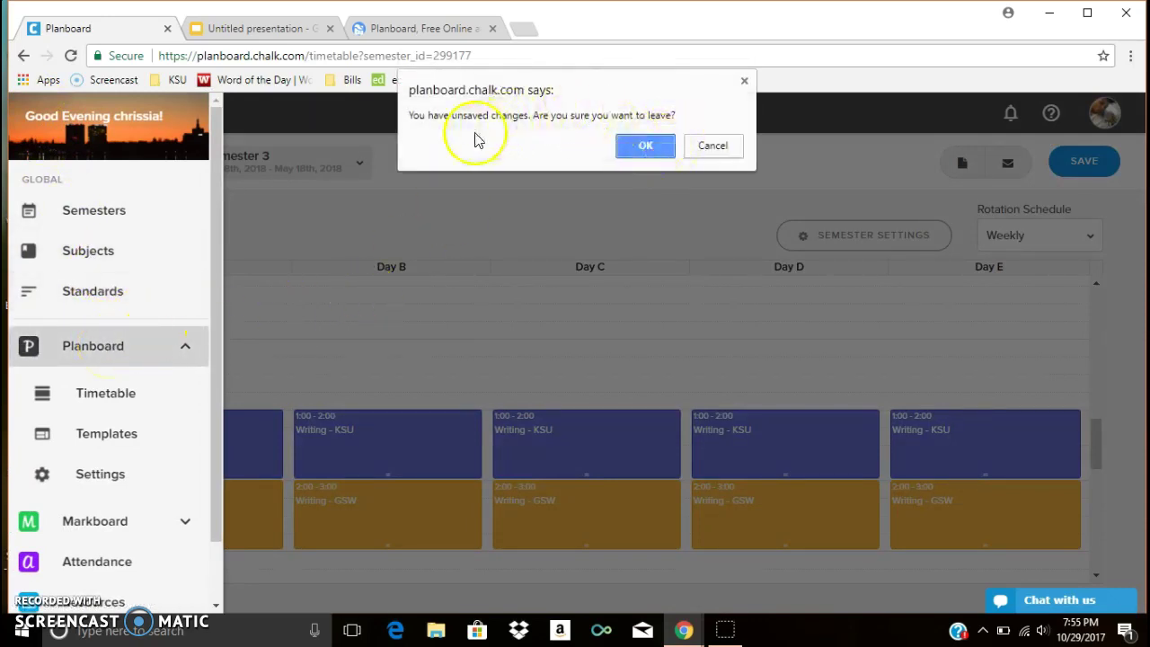
{"action": "left_click", "coordinate": [712, 145]}
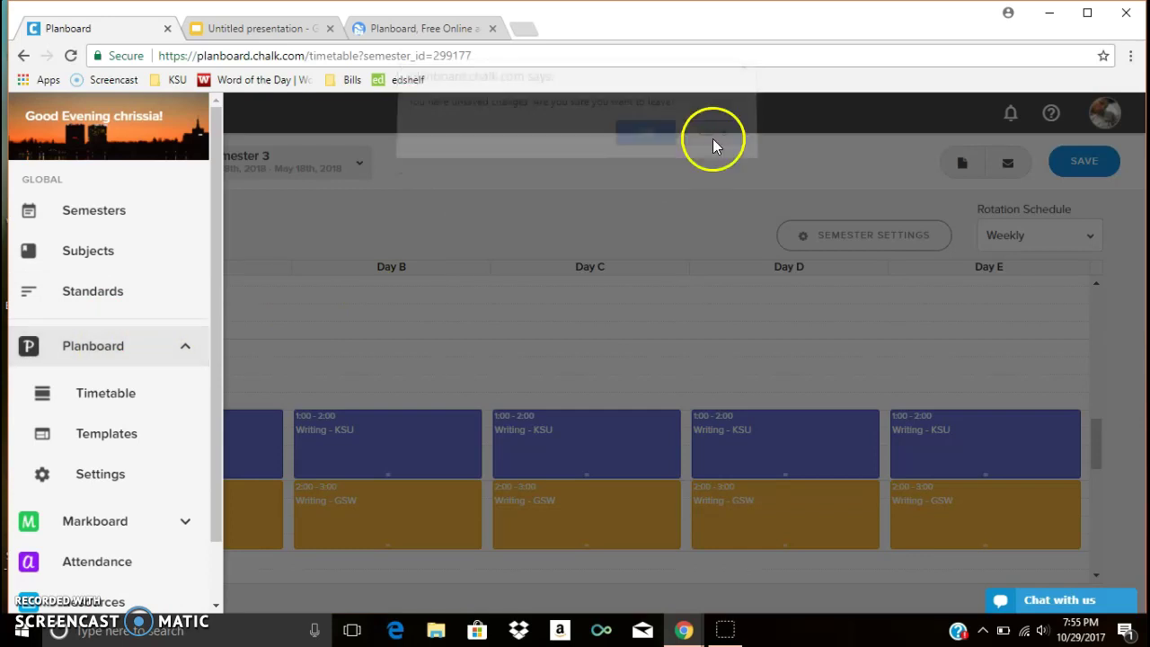
{"action": "left_click", "coordinate": [644, 196]}
Step: Save the Semester 3 timetable and open the Planboard lesson planner
{"action": "left_click", "coordinate": [1078, 166]}
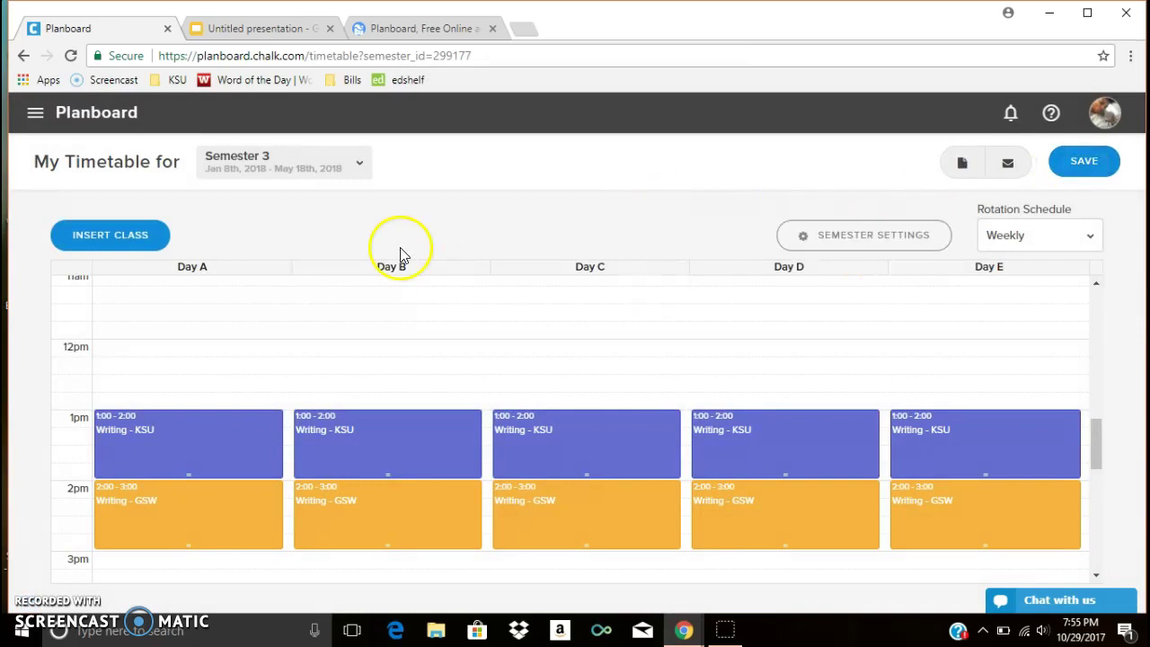
{"action": "left_click", "coordinate": [35, 113]}
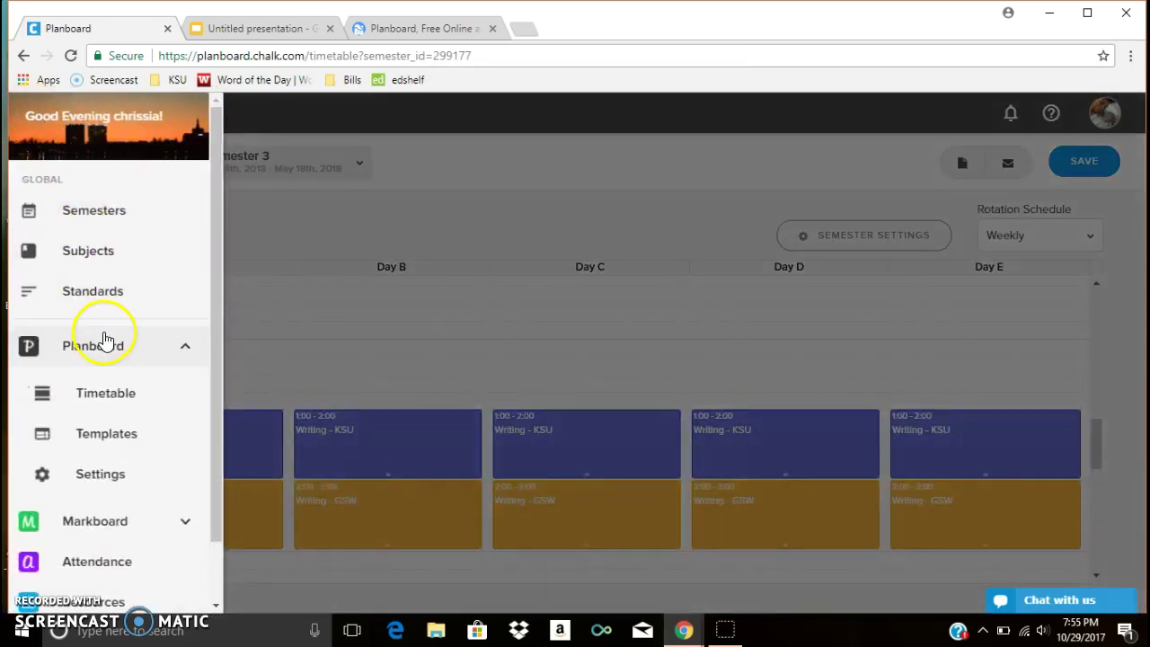
{"action": "left_click", "coordinate": [89, 344]}
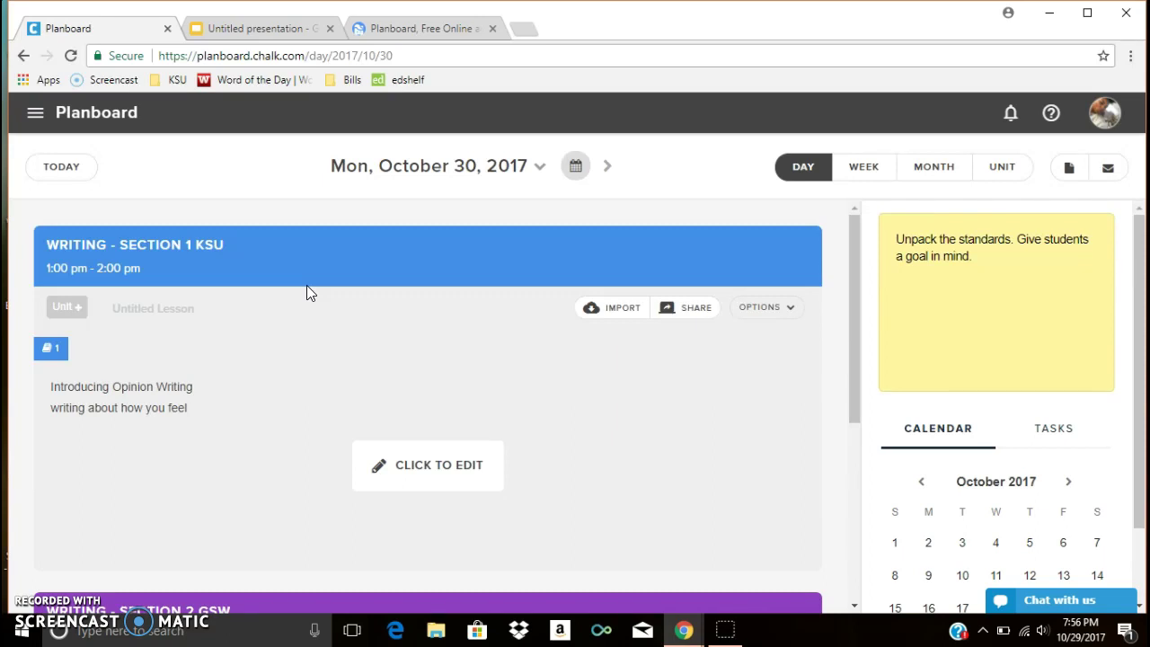
Step: Review the day's lesson plans for Writing - Section 1 KSU and Writing - Section 2 GSW on October 30, 2017
{"action": "left_click", "coordinate": [261, 420]}
{"action": "scroll", "coordinate": [320, 364], "scroll_direction": "down", "scroll_amount": 3}
{"action": "scroll", "coordinate": [319, 358], "scroll_direction": "down", "scroll_amount": 2}
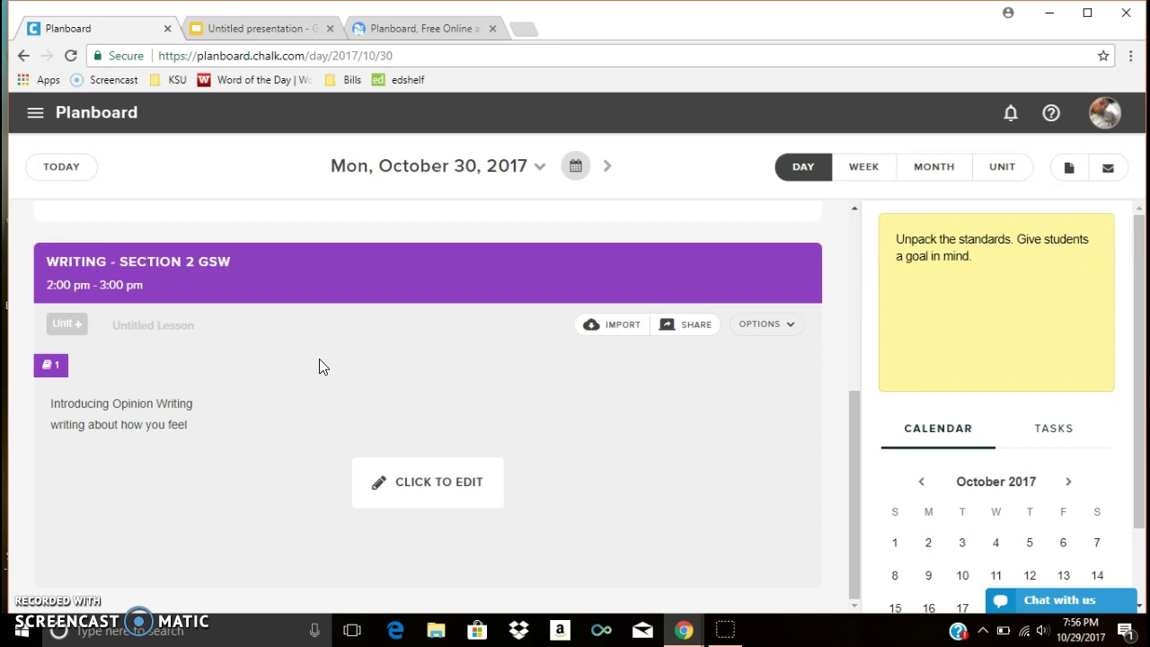
{"action": "scroll", "coordinate": [319, 363], "scroll_direction": "up", "scroll_amount": 3}
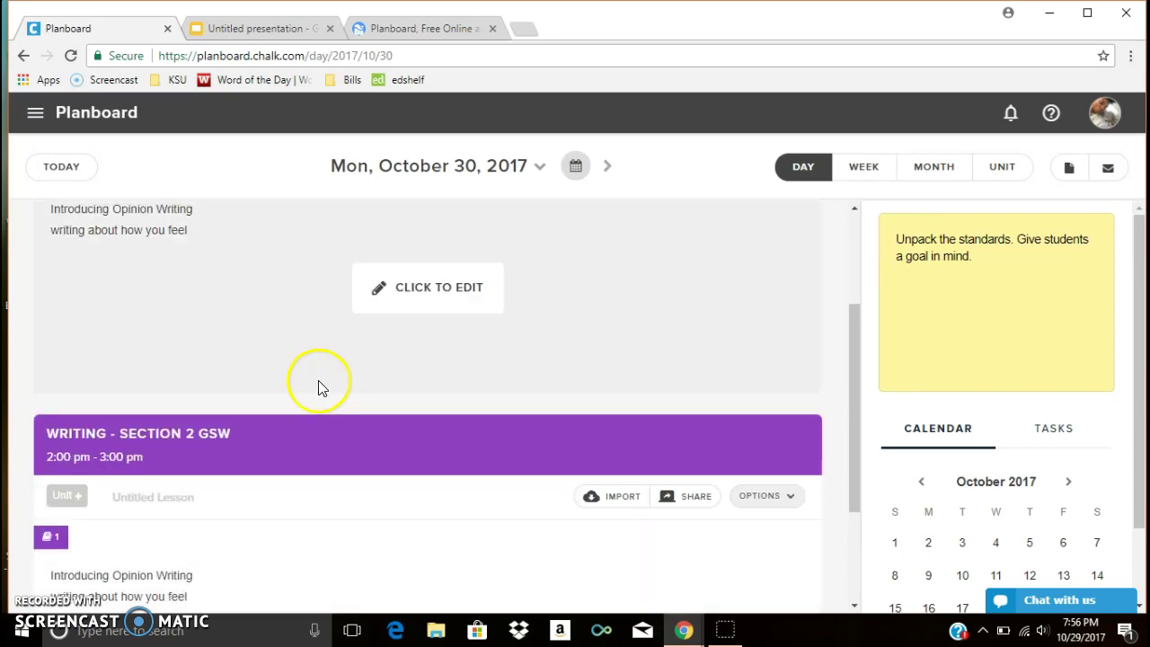
{"action": "scroll", "coordinate": [318, 388], "scroll_direction": "up", "scroll_amount": 1}
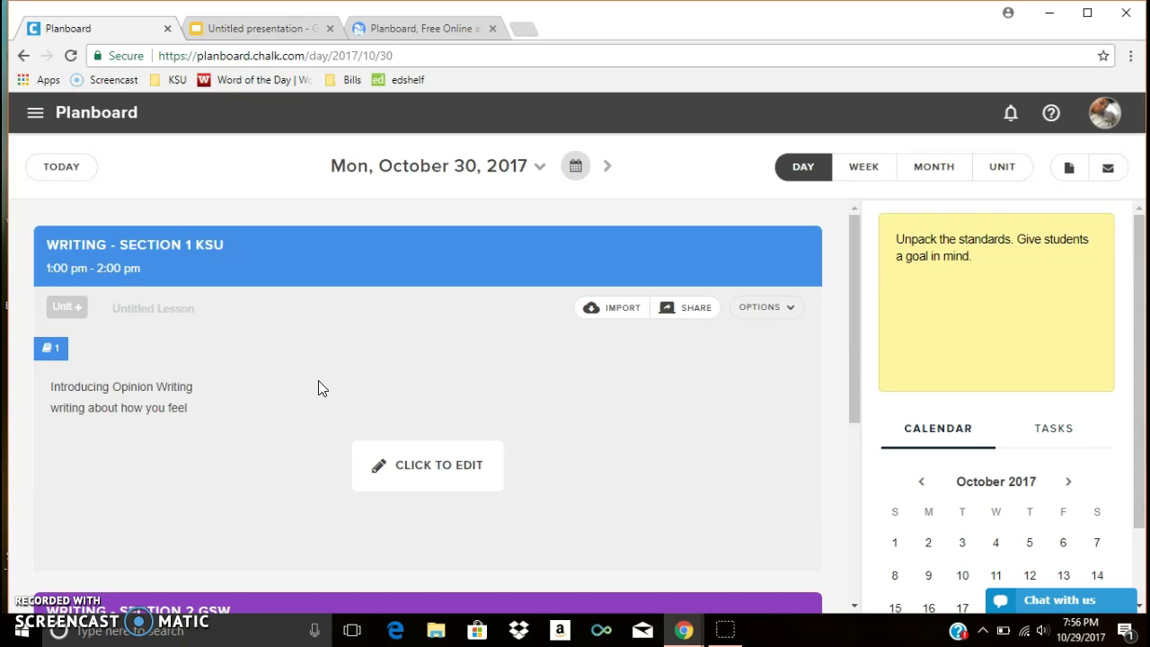
Step: View the lesson plans by week, by month down to the end of October 2017, and by unit
{"action": "left_click", "coordinate": [862, 177]}
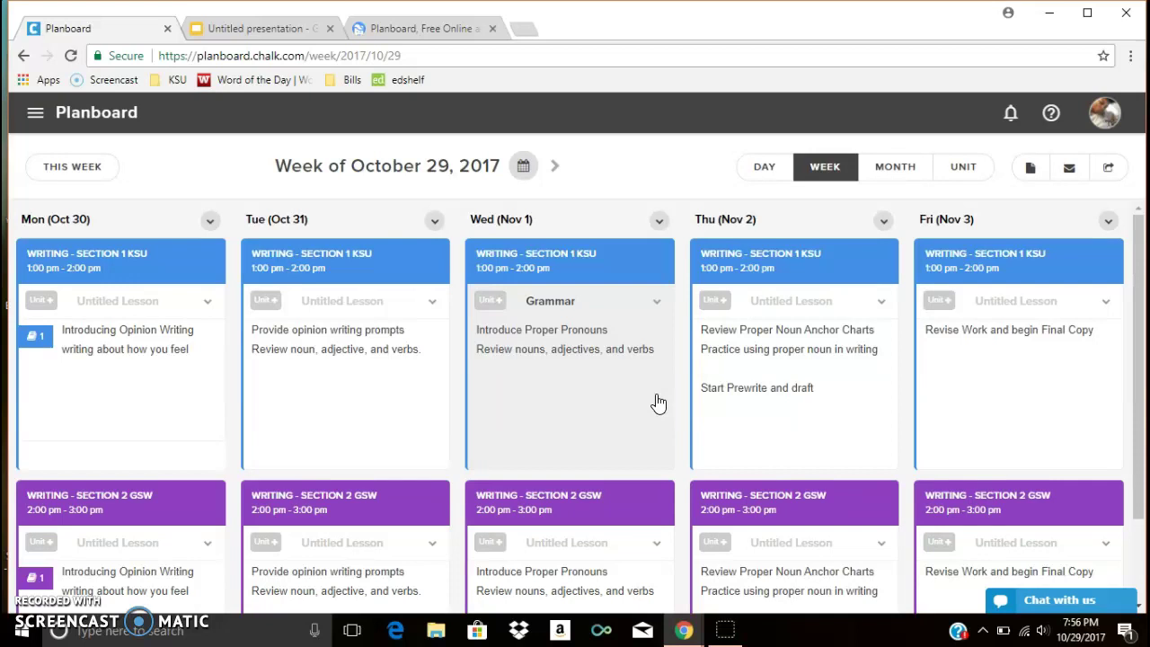
{"action": "left_click", "coordinate": [893, 173]}
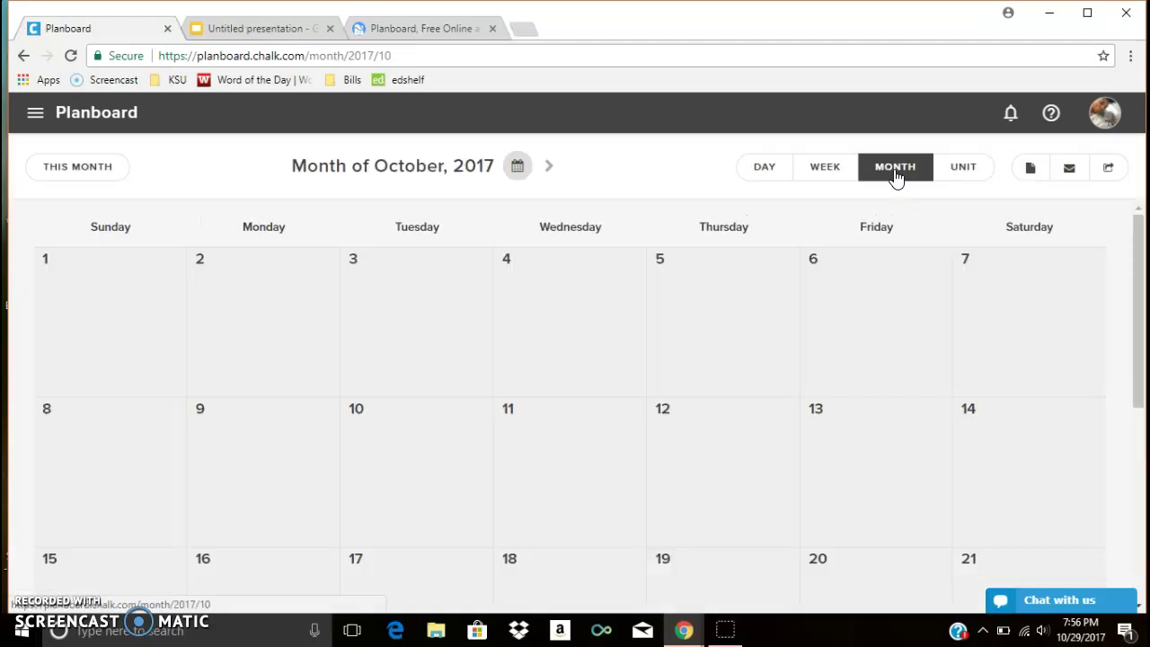
{"action": "scroll", "coordinate": [565, 361], "scroll_direction": "down", "scroll_amount": 5}
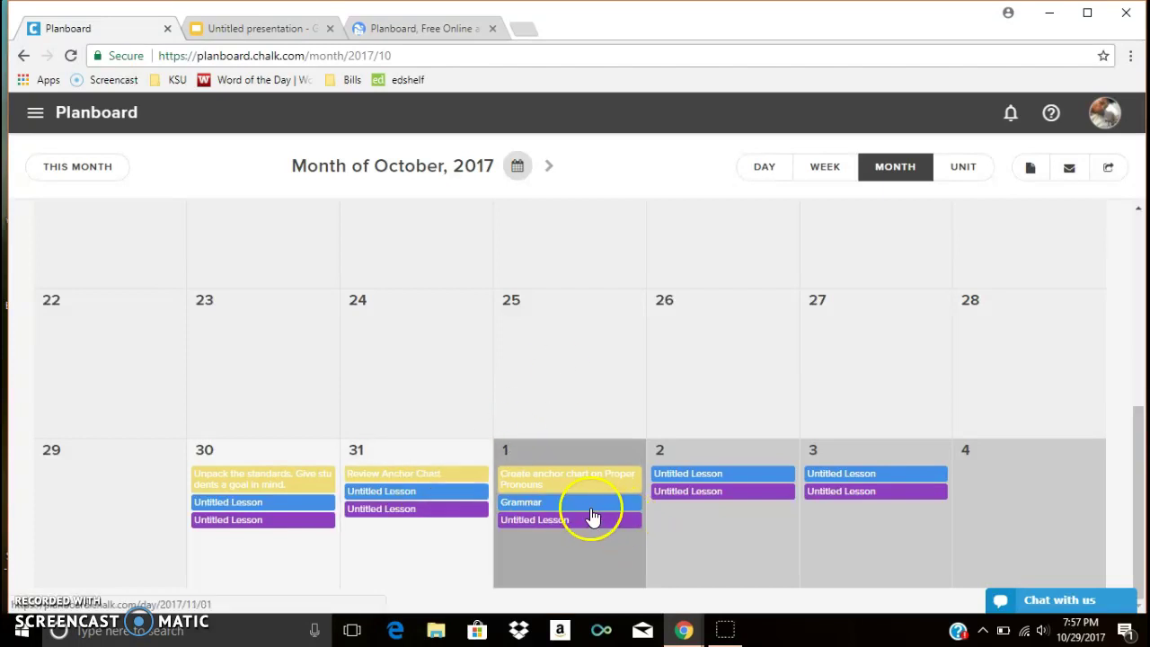
{"action": "left_click", "coordinate": [979, 176]}
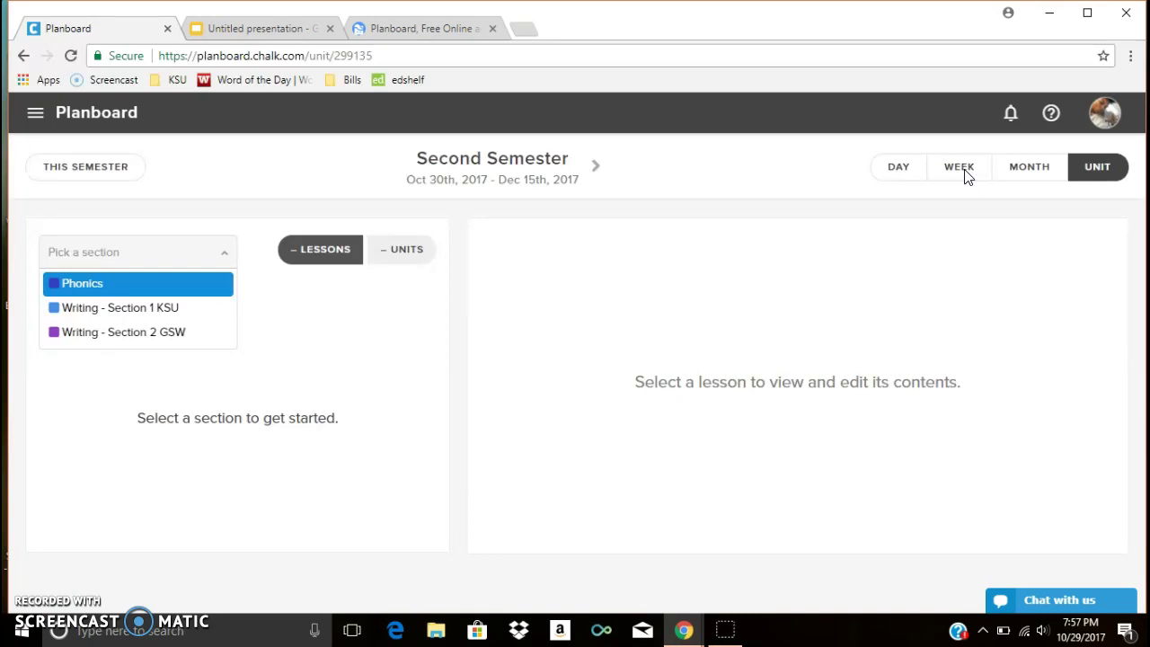
Step: Open the Planboard templates and create a new lesson template
{"action": "left_click", "coordinate": [39, 116]}
{"action": "left_click", "coordinate": [39, 117]}
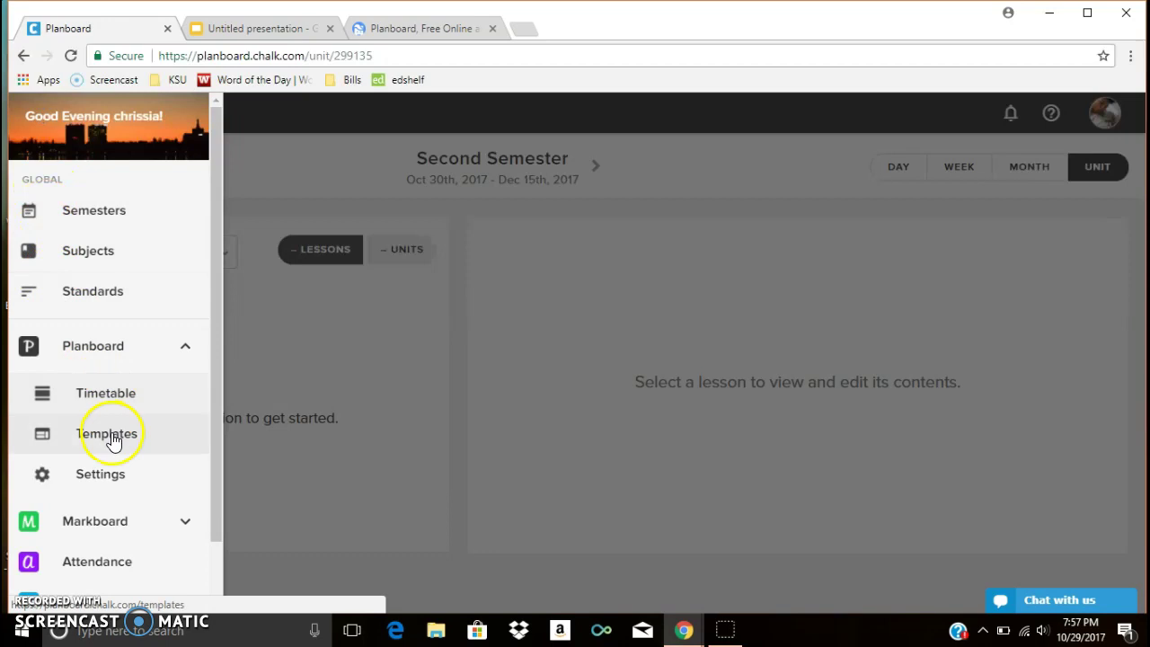
{"action": "scroll", "coordinate": [114, 441], "scroll_direction": "down", "scroll_amount": 2}
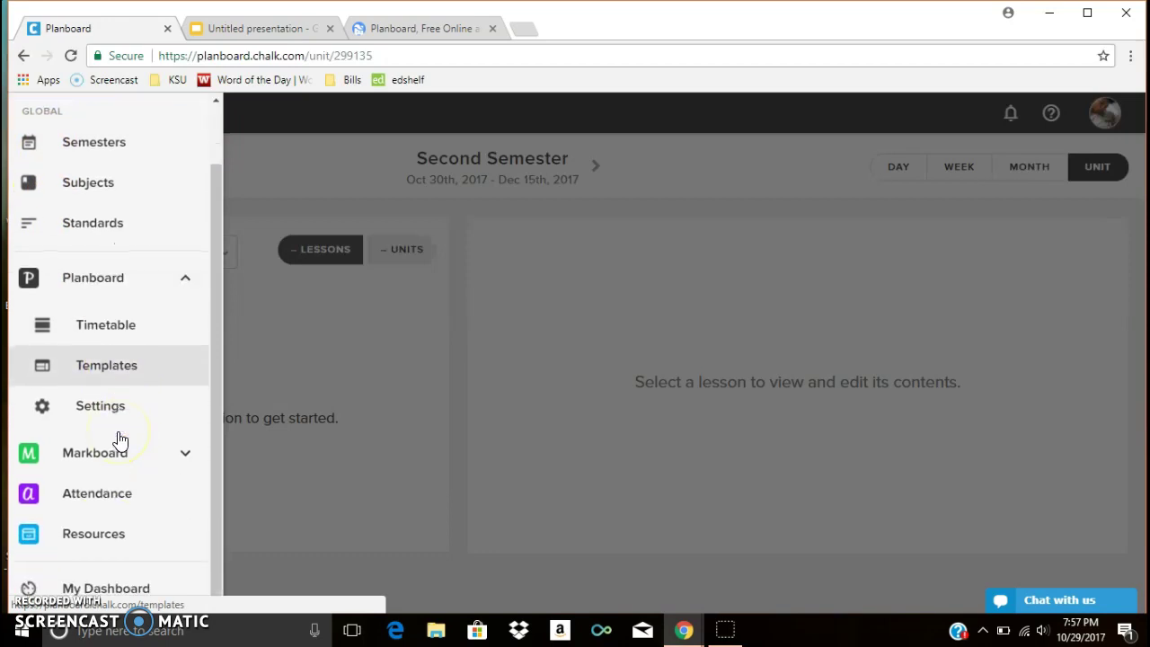
{"action": "left_click", "coordinate": [116, 365]}
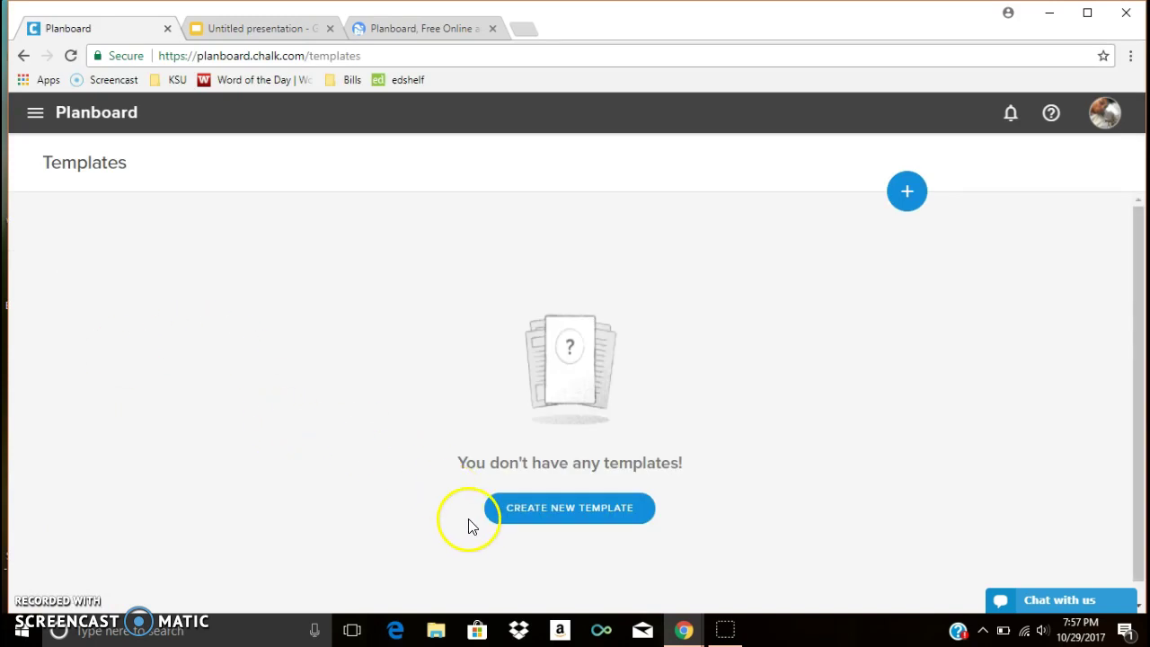
{"action": "left_click", "coordinate": [567, 506]}
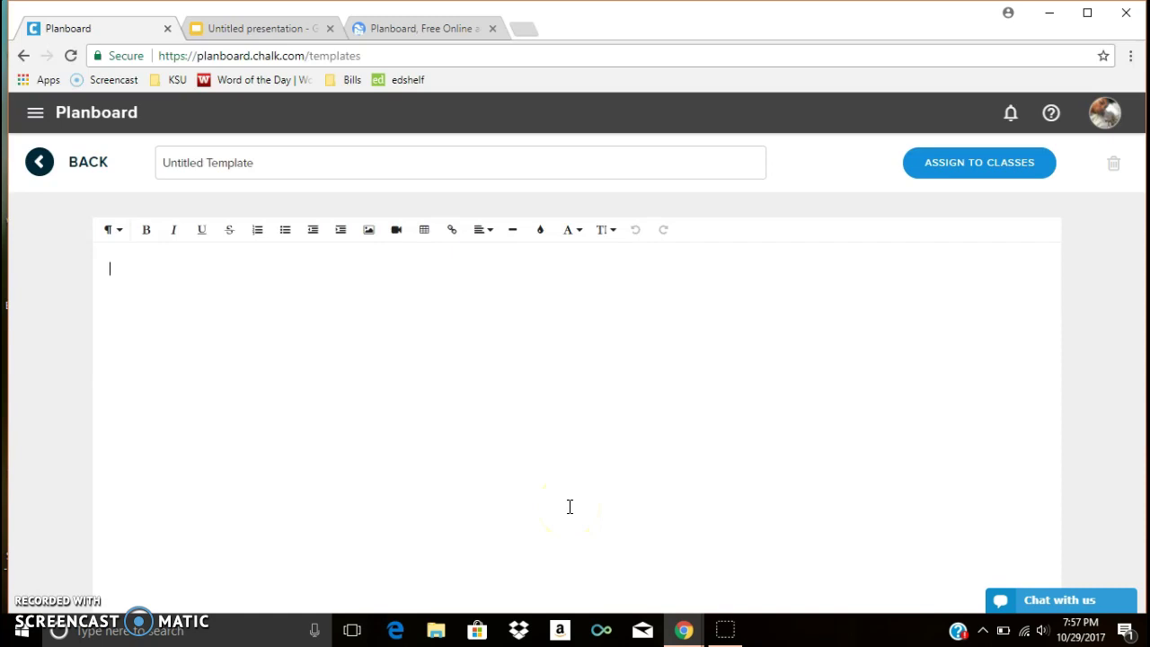
Step: Enter "HEY KSU" as the template's text, then view its class assignment options and close them without choosing a class
{"action": "left_click", "coordinate": [531, 300]}
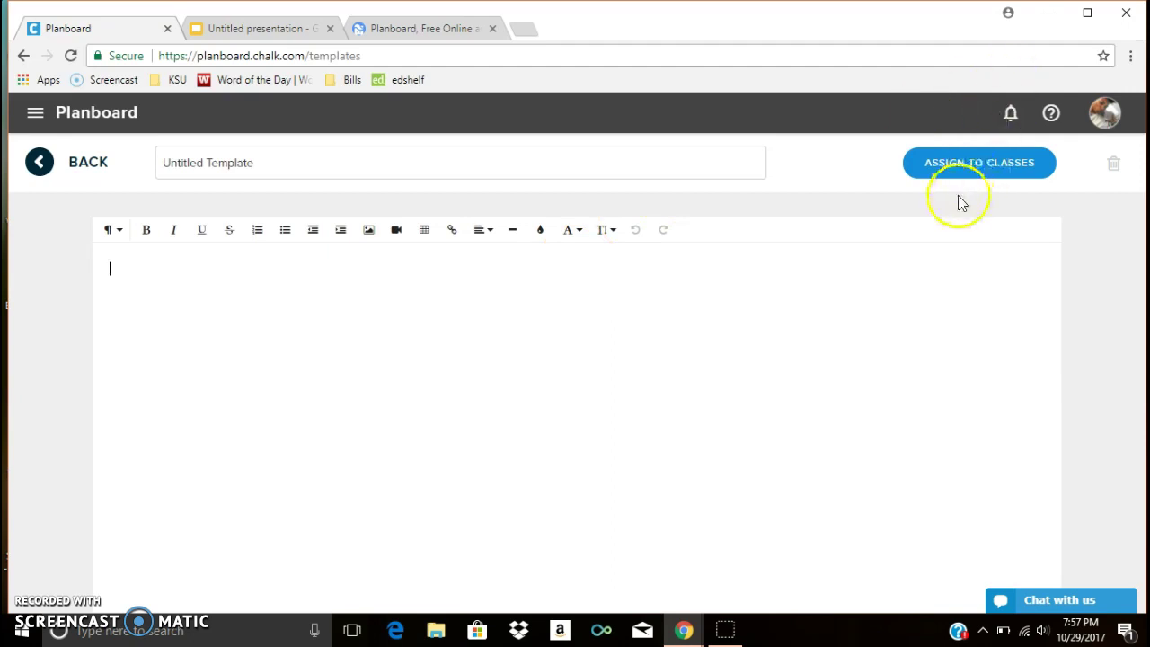
{"action": "left_click", "coordinate": [985, 172]}
{"action": "left_click", "coordinate": [668, 309]}
{"action": "type", "text": "HEY KSU"}
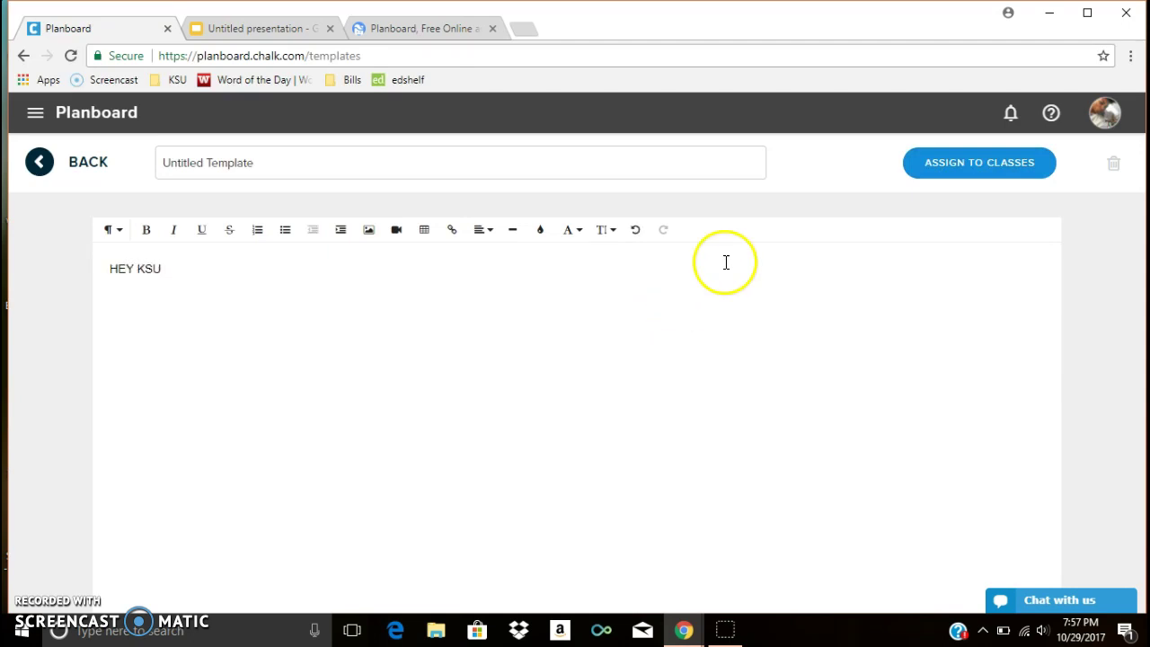
{"action": "left_click", "coordinate": [965, 159]}
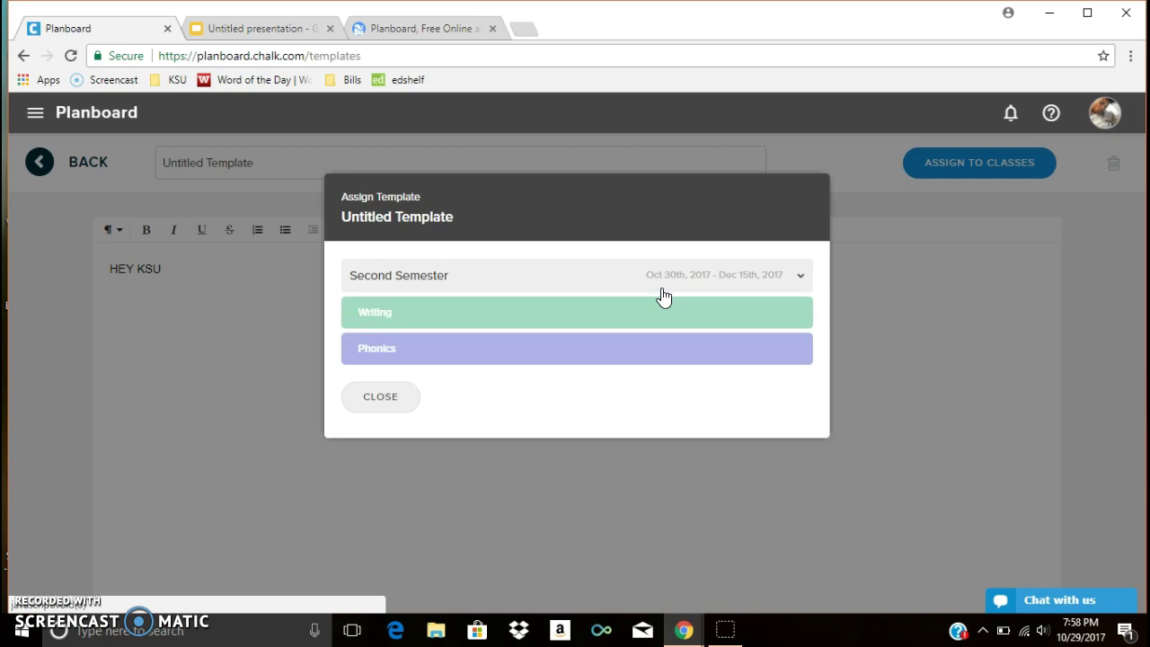
{"action": "left_click", "coordinate": [390, 397]}
Step: Switch to Markboard and open the assessments of the Writing - Section 1 KSU class
{"action": "left_click", "coordinate": [35, 113]}
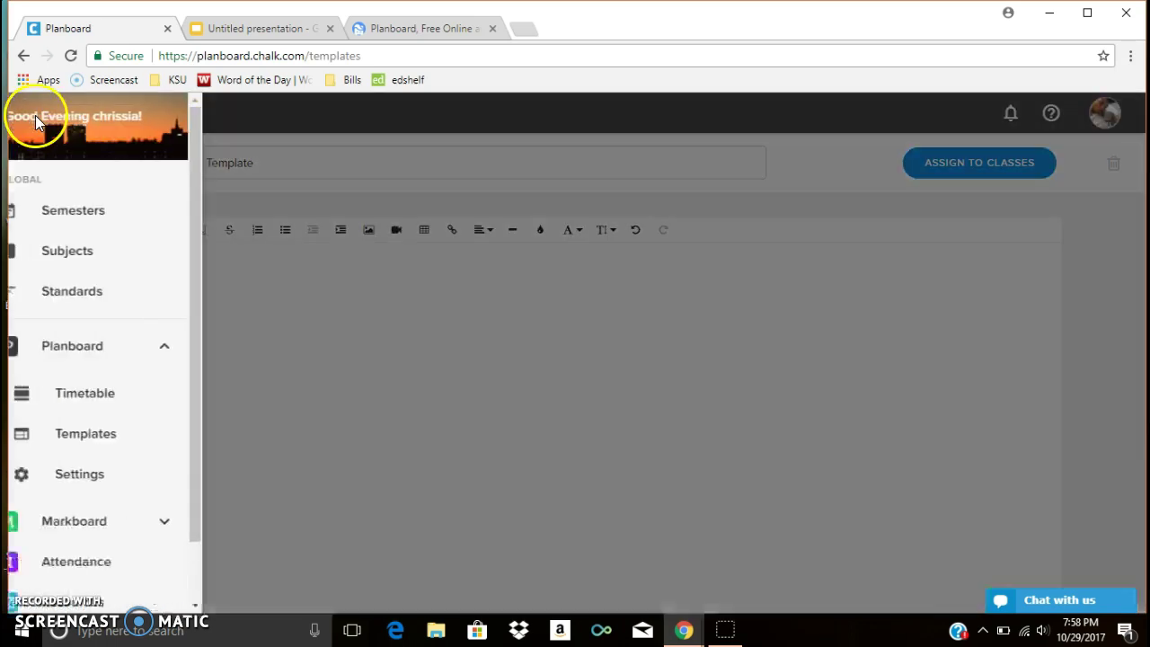
{"action": "scroll", "coordinate": [78, 462], "scroll_direction": "down", "scroll_amount": 2}
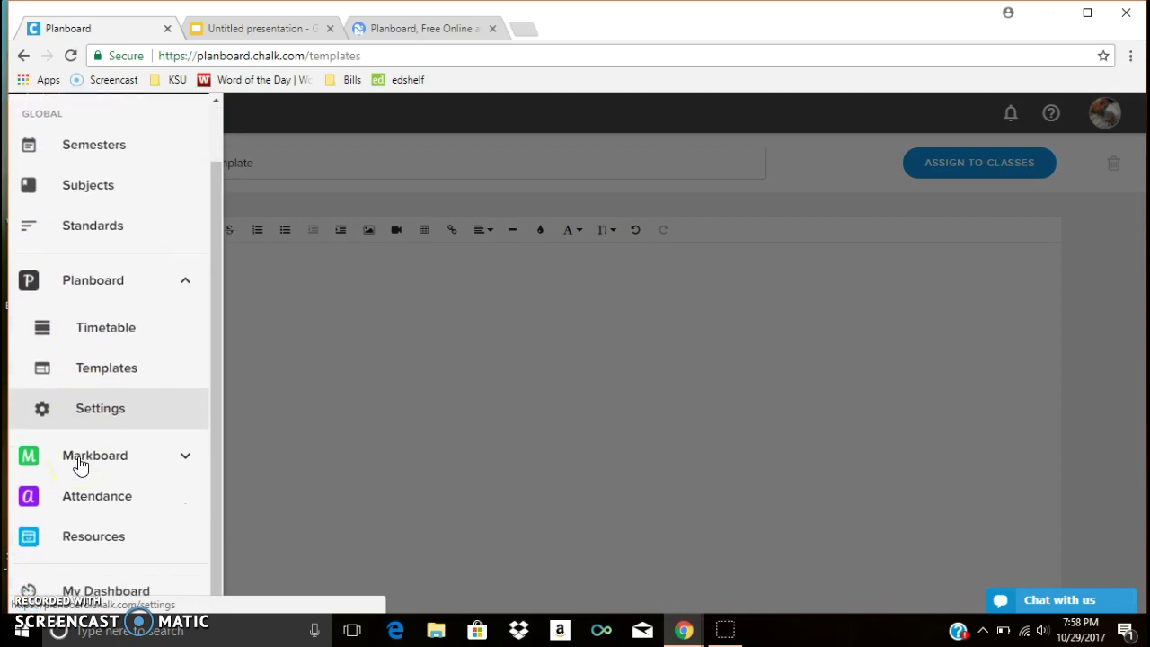
{"action": "left_click", "coordinate": [100, 464]}
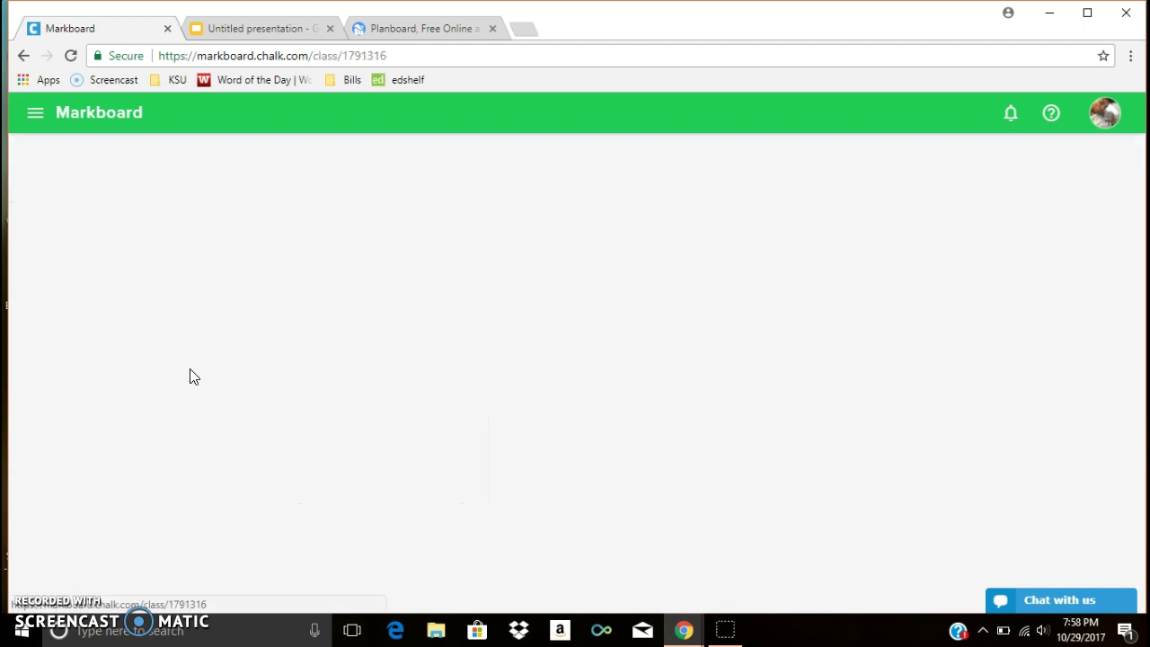
{"action": "left_click", "coordinate": [461, 350]}
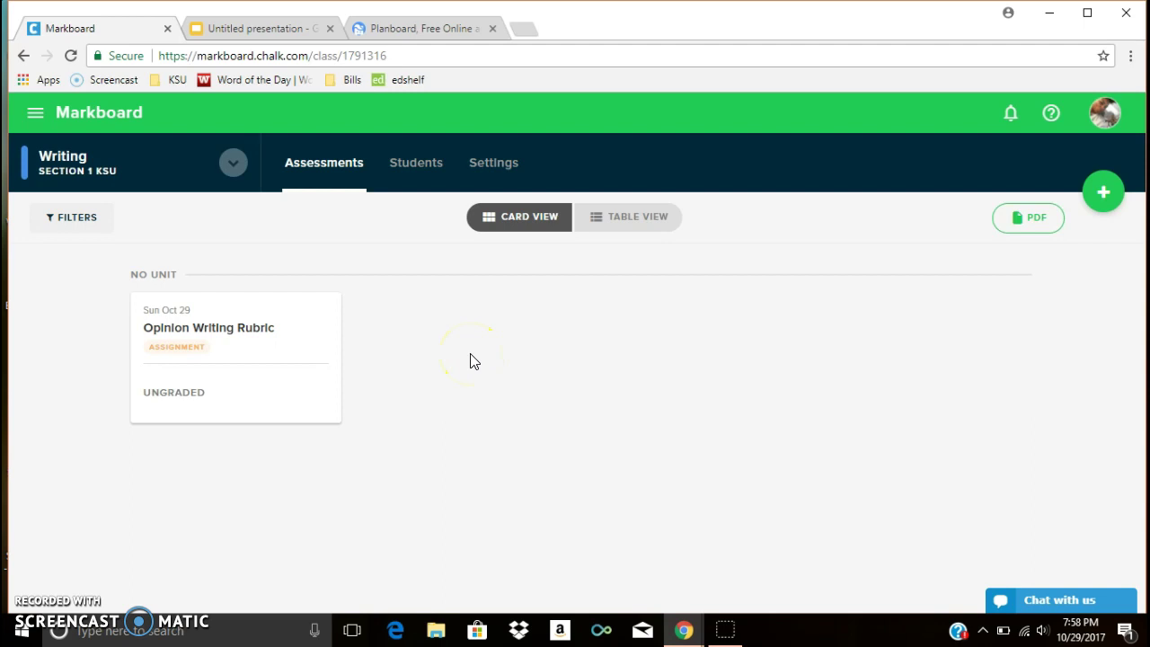
Step: View the student list of the Writing - Section 1 KSU class
{"action": "left_click", "coordinate": [412, 171]}
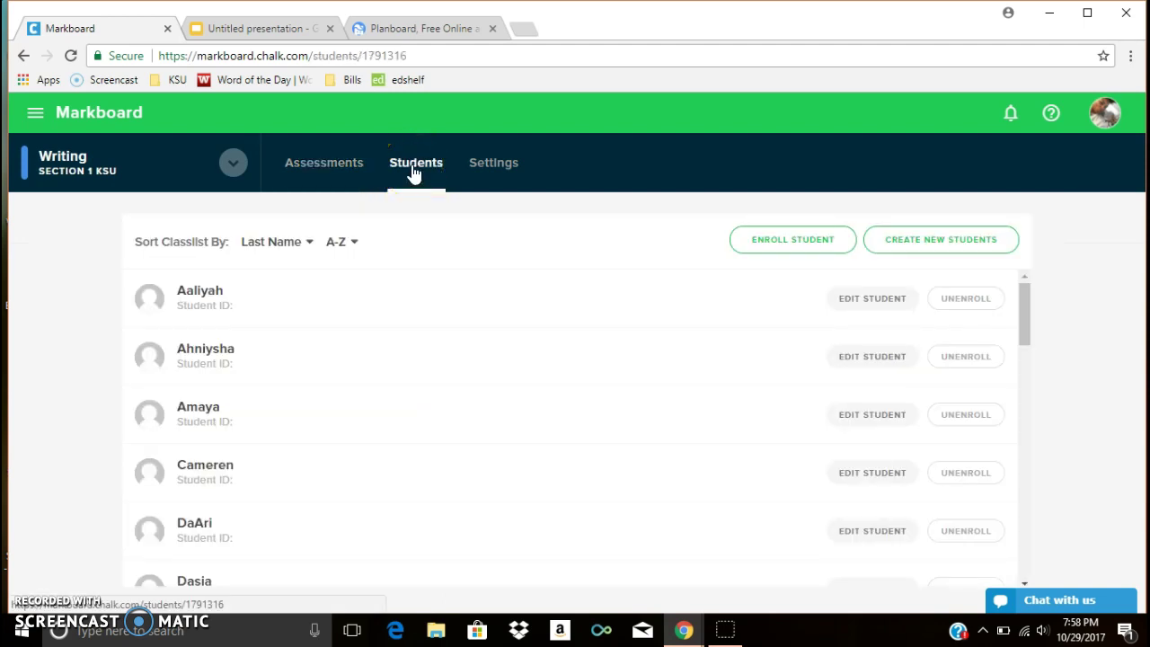
{"action": "left_click", "coordinate": [413, 172]}
{"action": "left_click", "coordinate": [463, 338]}
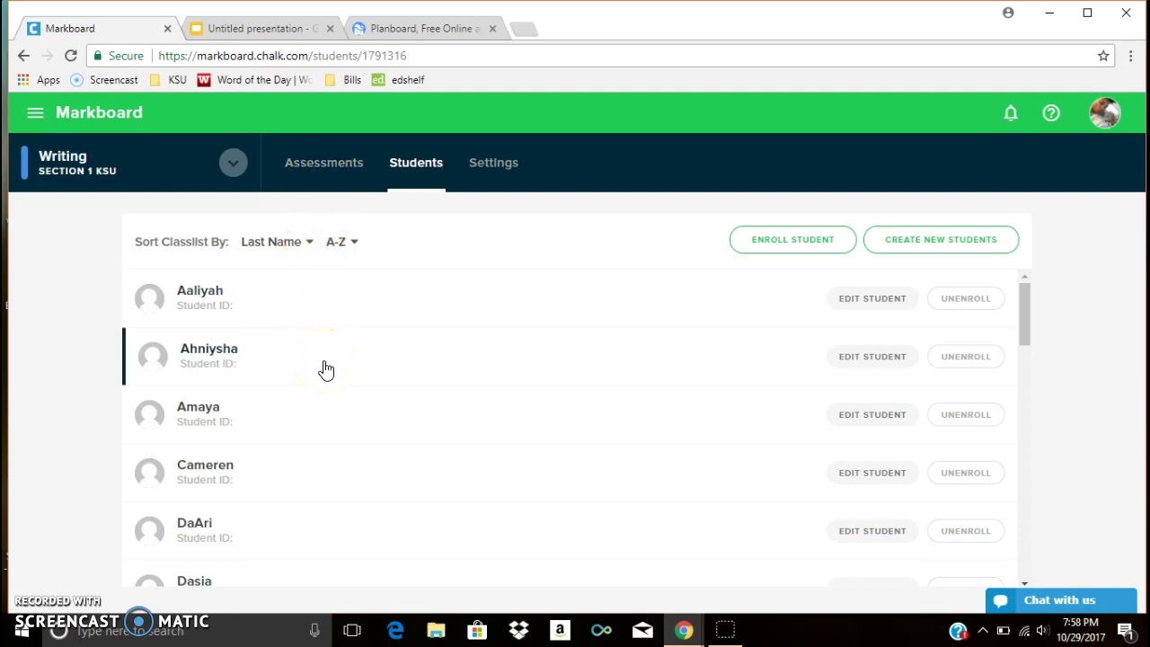
Step: Open the Opinion Writing Rubric assessment of the Writing class and open its rubric for editing
{"action": "left_click", "coordinate": [325, 167]}
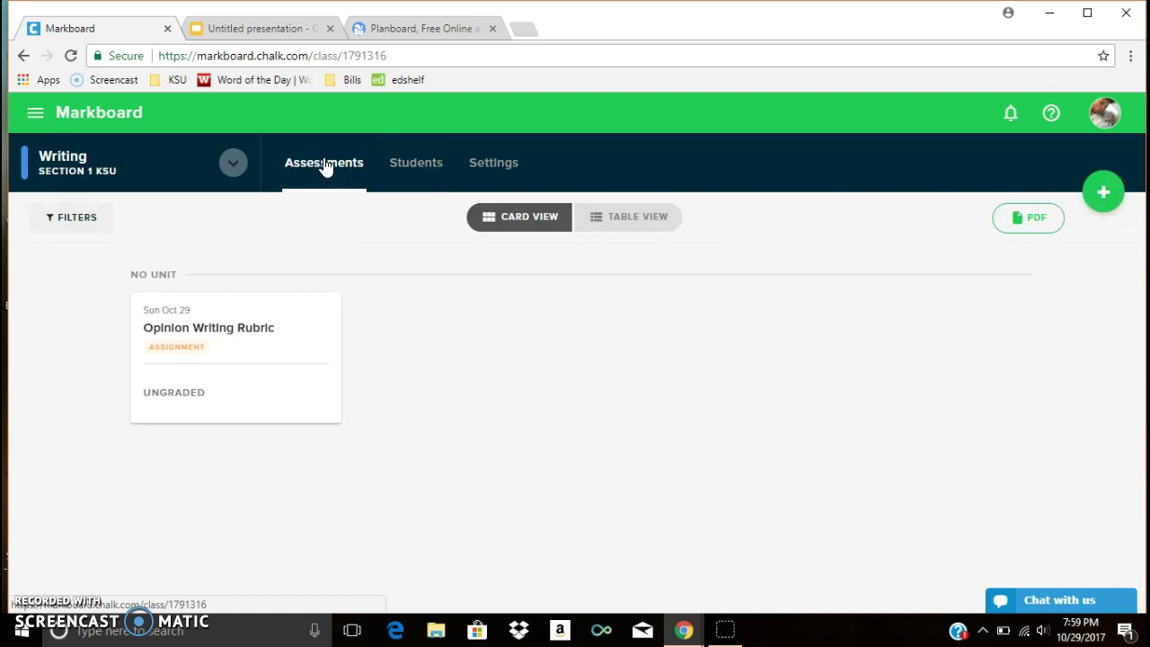
{"action": "left_click", "coordinate": [241, 328]}
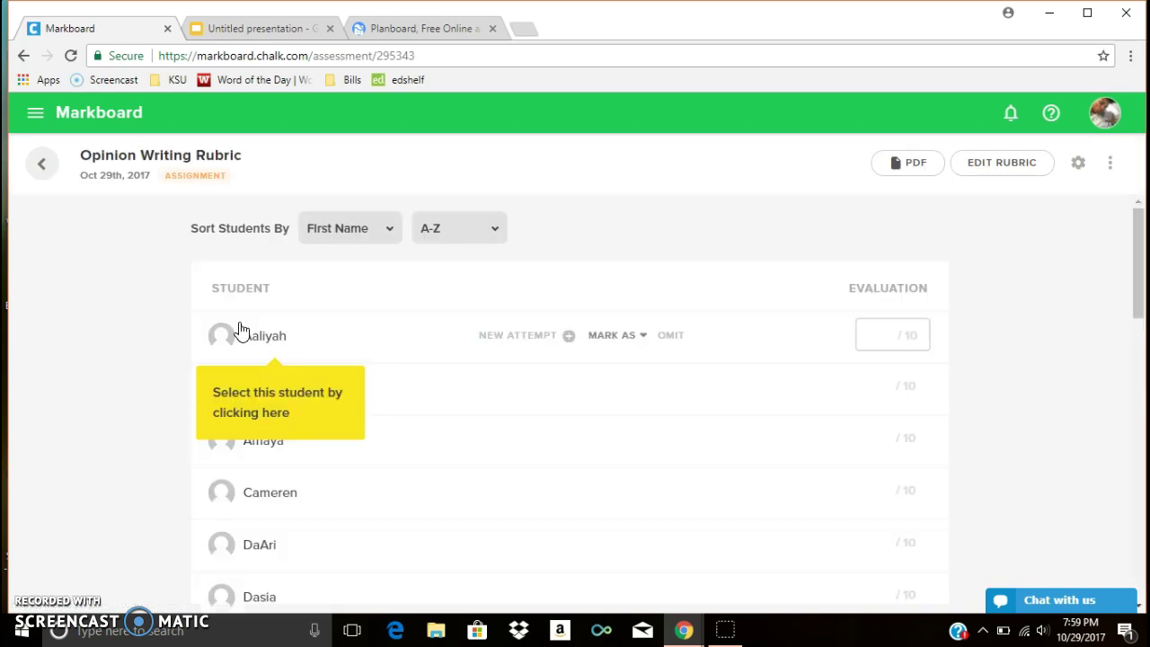
{"action": "left_click", "coordinate": [94, 406]}
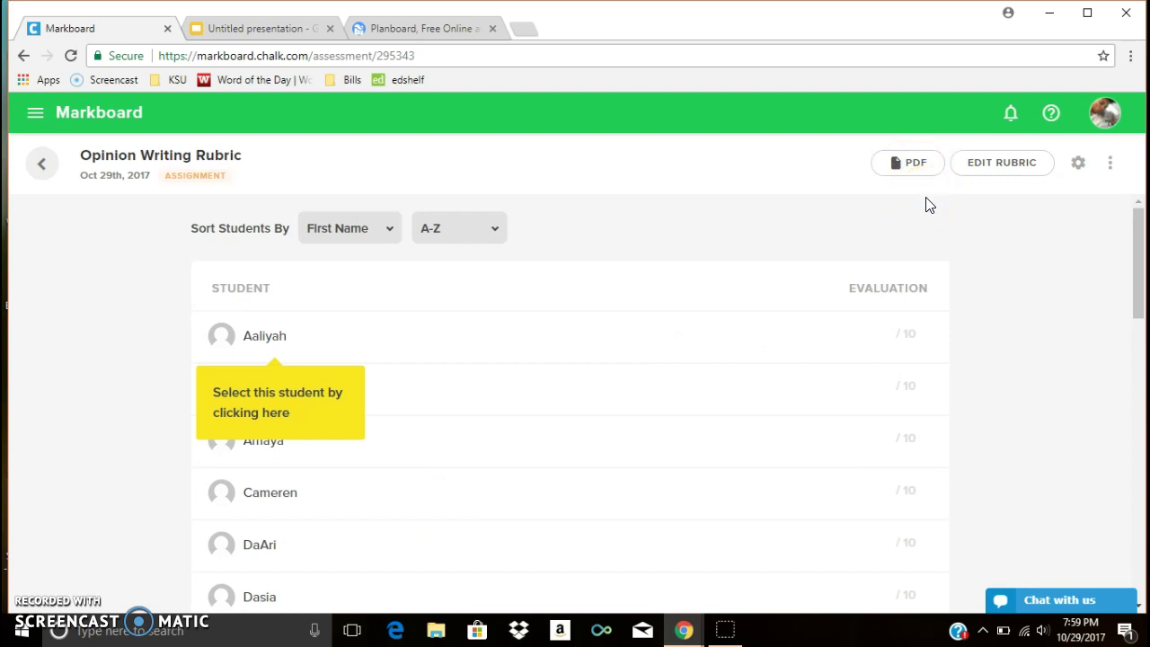
{"action": "left_click", "coordinate": [999, 179]}
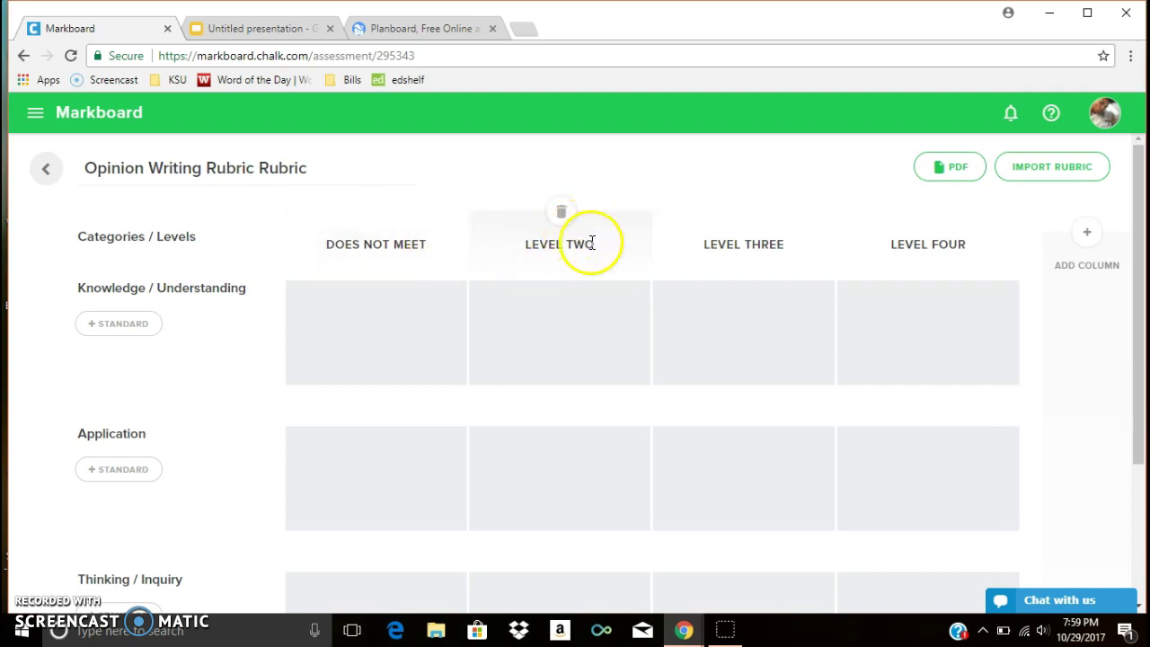
Step: Rename the rubric's second level column as MEETS
{"action": "key", "text": "BackSpace"}
{"action": "key", "text": "BackSpace"}
{"action": "key", "text": "BackSpace"}
{"action": "key", "text": "BackSpace"}
{"action": "key", "text": "BackSpace"}
{"action": "key", "text": "BackSpace"}
{"action": "key", "text": "BackSpace"}
{"action": "key", "text": "BackSpace"}
{"action": "key", "text": "BackSpace"}
{"action": "type", "text": "ME"}
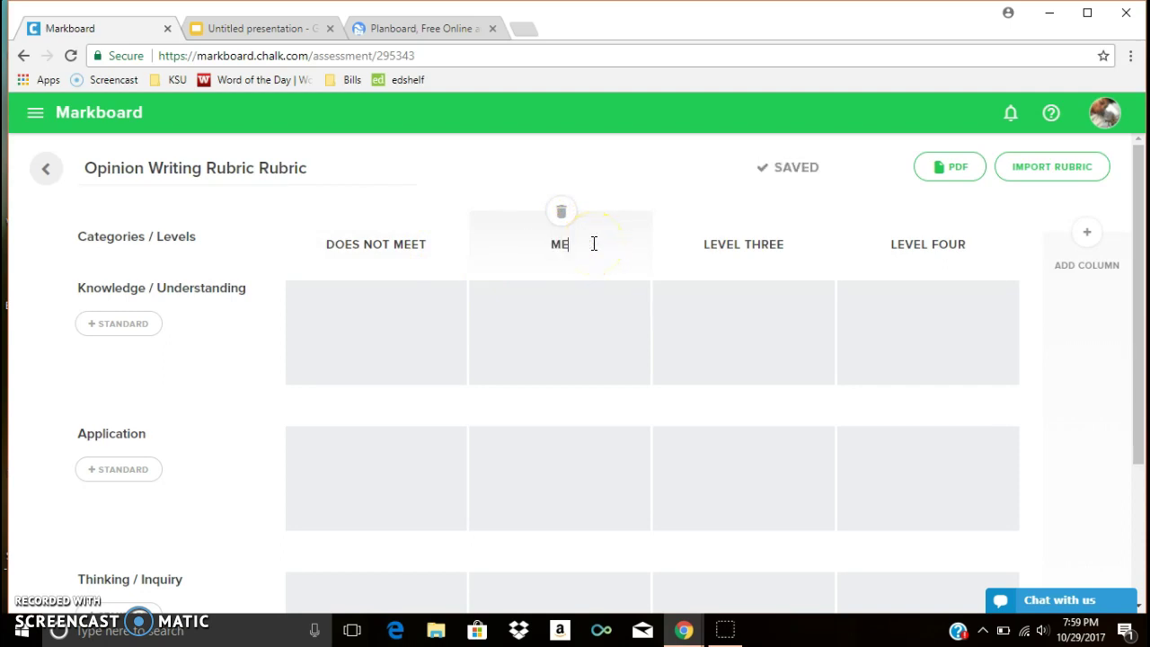
{"action": "type", "text": "ETS"}
Step: Rename the rubric's third level column as EXCEED
{"action": "left_click", "coordinate": [772, 235]}
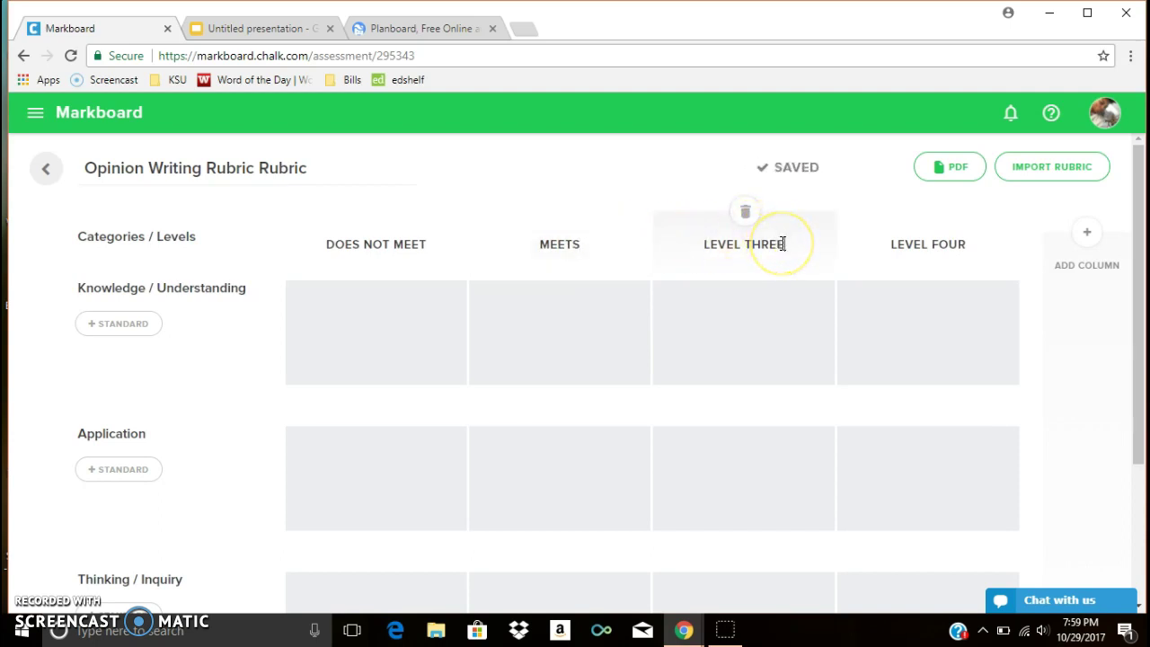
{"action": "key", "text": "ctrl+a"}
{"action": "key", "text": "BackSpace"}
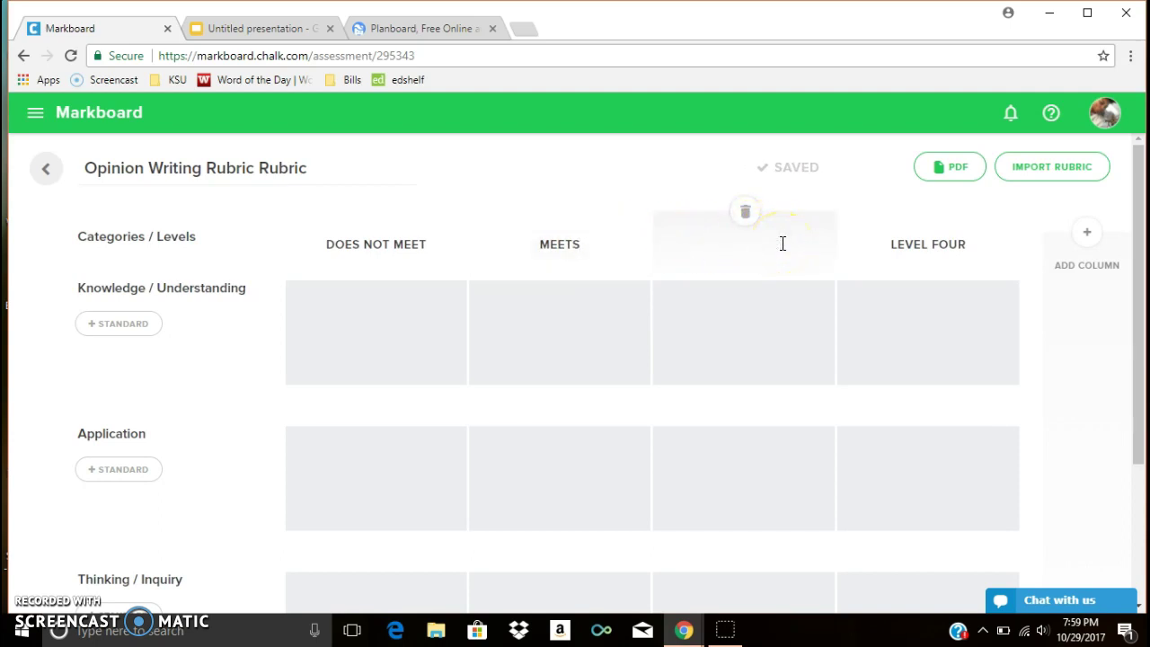
{"action": "type", "text": "EXCEED"}
{"action": "left_click", "coordinate": [790, 244]}
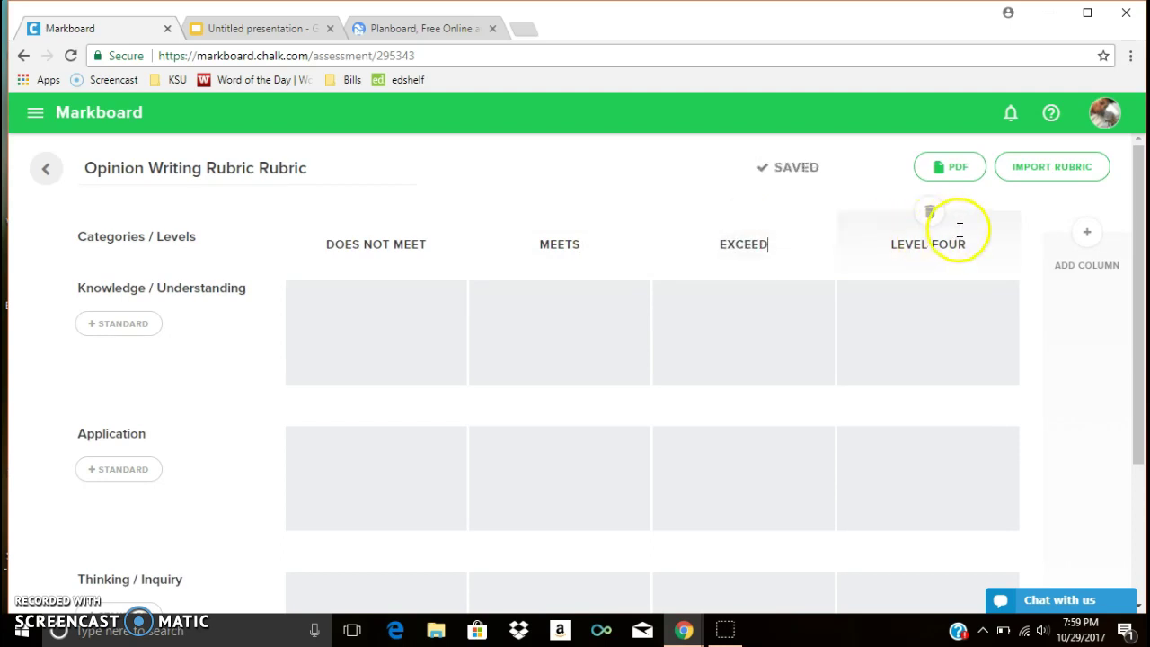
Step: Delete the rubric's LEVEL FOUR column, acknowledging that all data associated with it is removed
{"action": "left_click", "coordinate": [930, 214]}
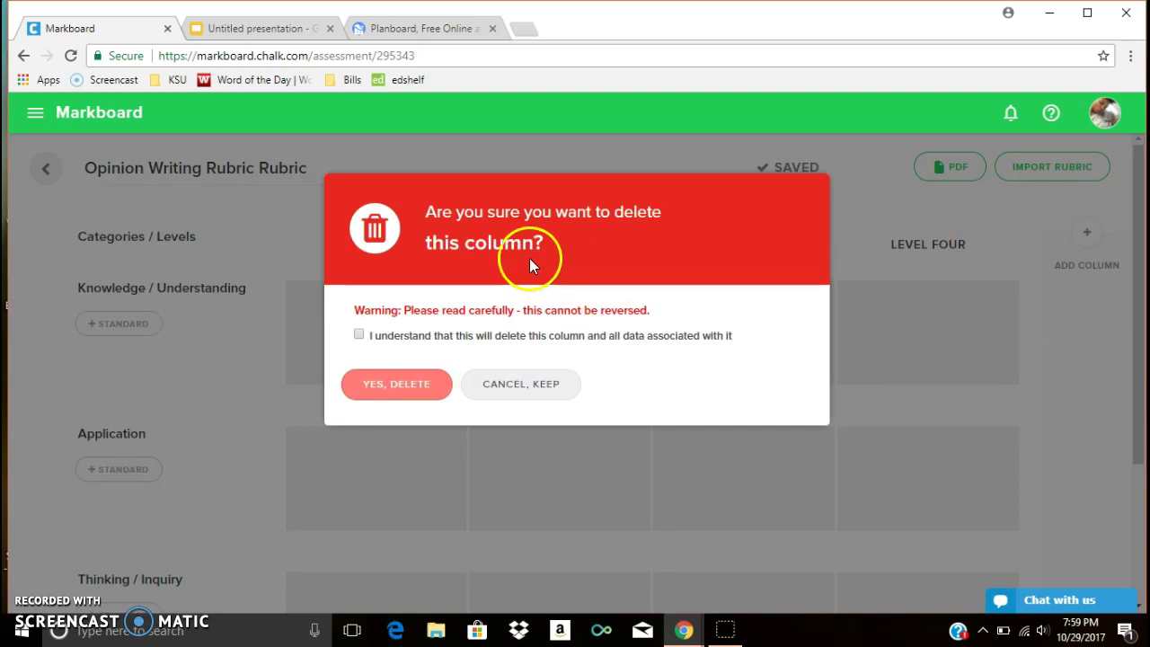
{"action": "left_click", "coordinate": [359, 337]}
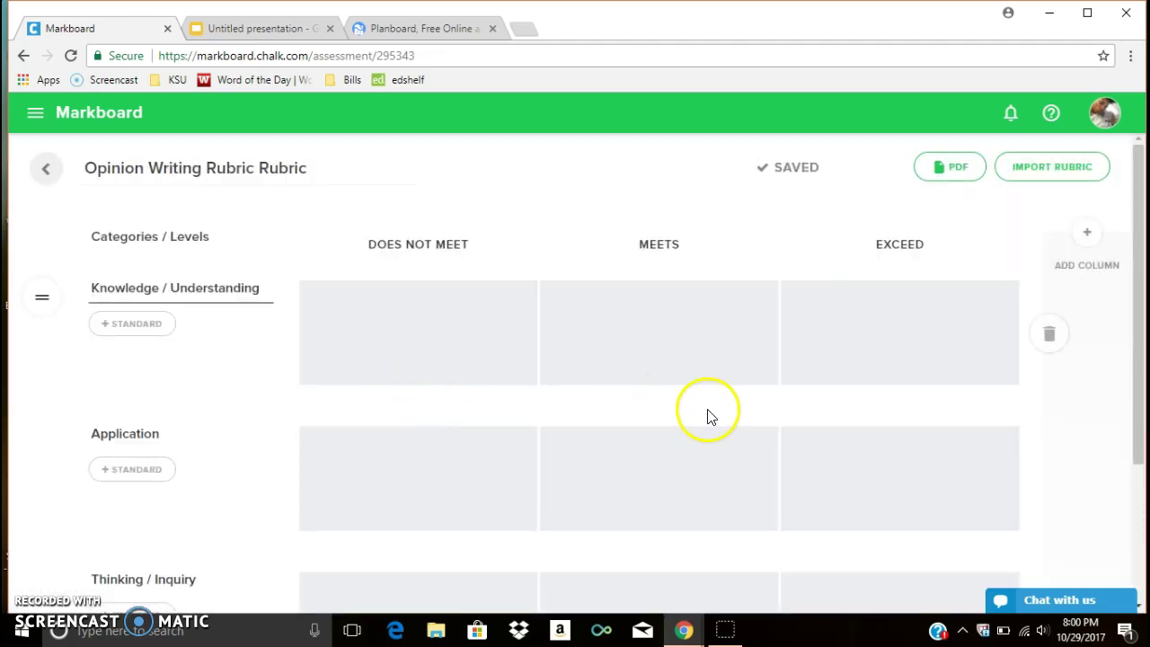
{"action": "left_click", "coordinate": [352, 326]}
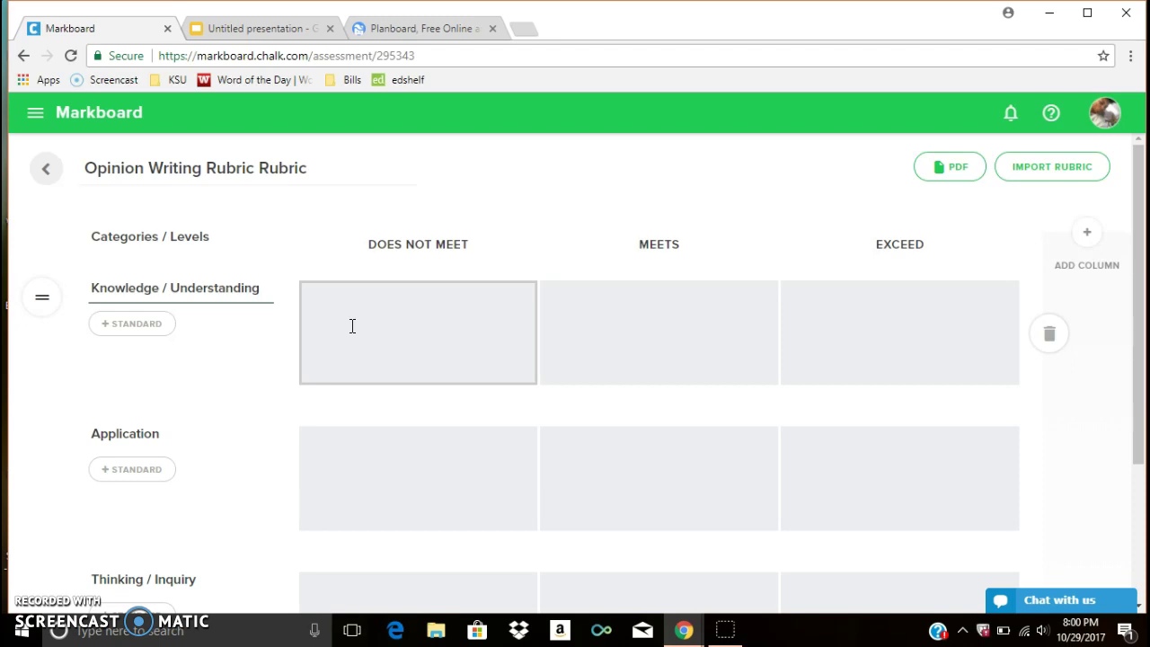
{"action": "left_click", "coordinate": [136, 325]}
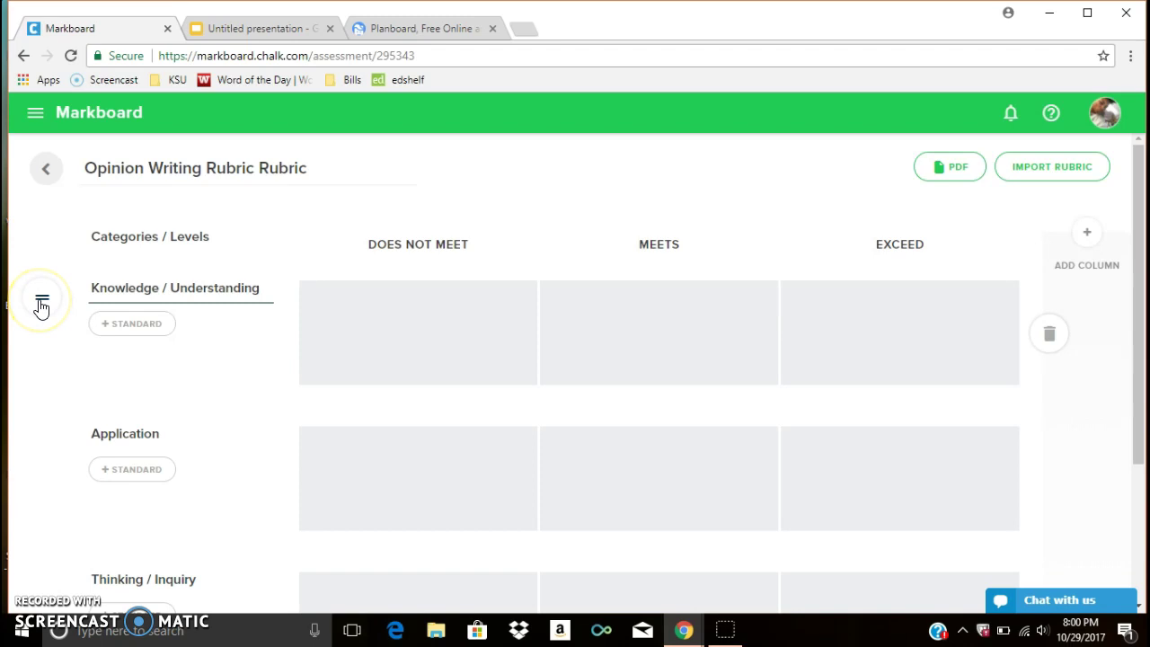
{"action": "left_click", "coordinate": [134, 117]}
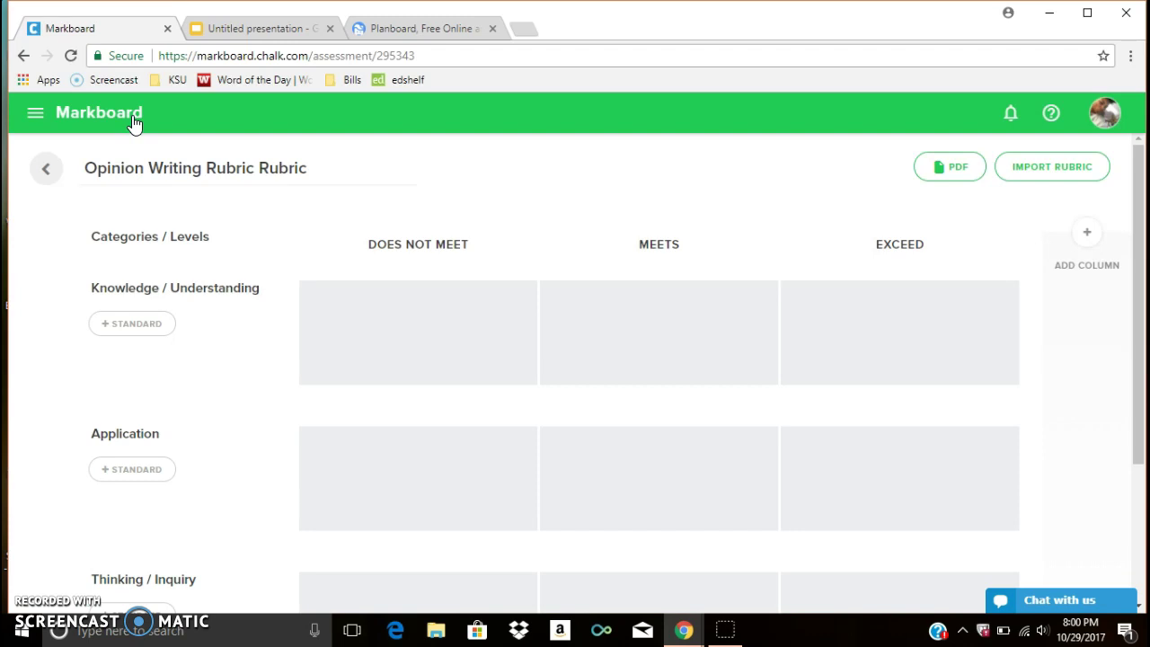
Step: Switch from Markboard to Attendance and view the weekly class list of the Writing - Section 1 KSU class
{"action": "left_click", "coordinate": [38, 112]}
{"action": "left_click", "coordinate": [110, 259]}
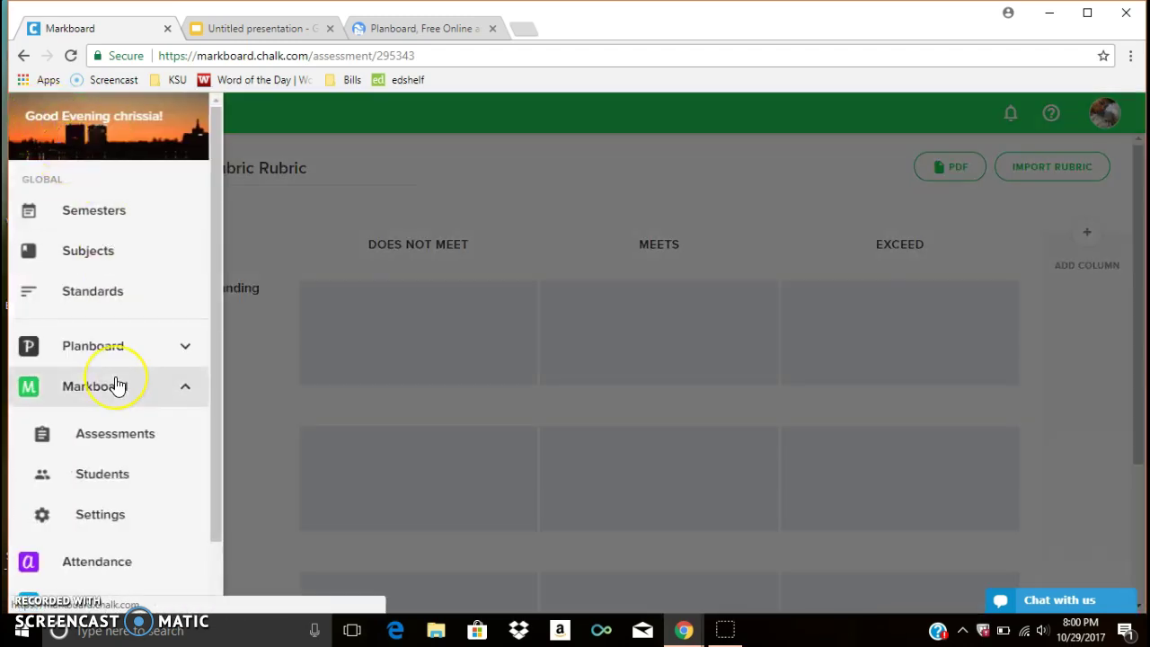
{"action": "scroll", "coordinate": [114, 384], "scroll_direction": "down", "scroll_amount": 2}
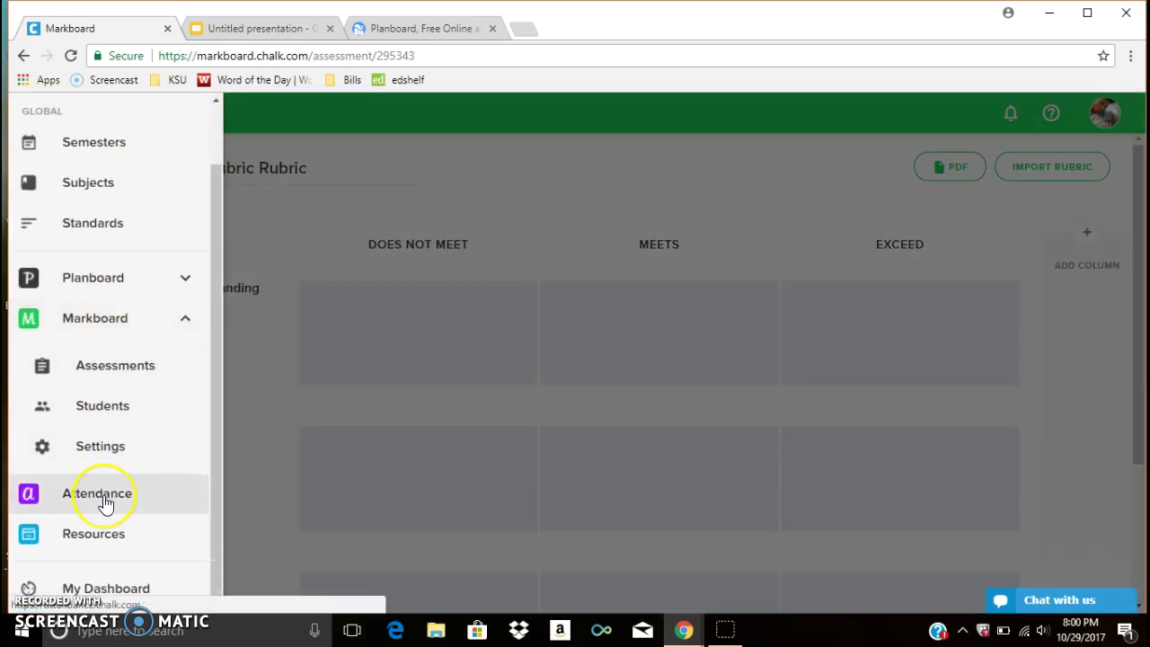
{"action": "left_click", "coordinate": [97, 494]}
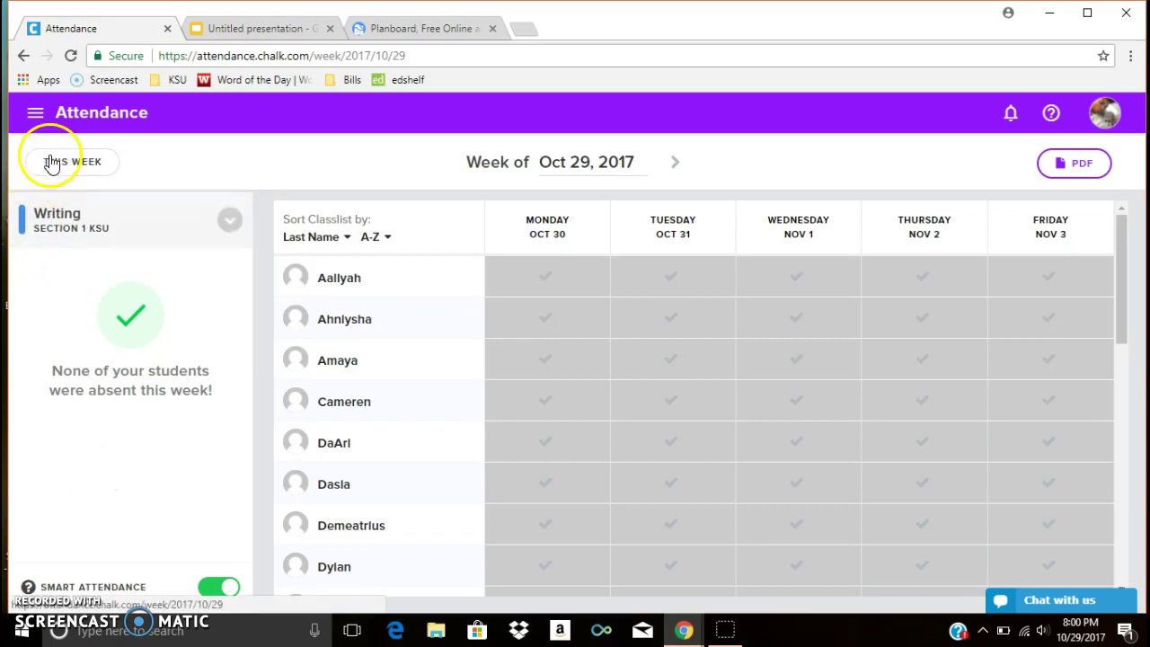
Step: Switch to Resources and look through its lesson plans and lesson groups
{"action": "left_click", "coordinate": [36, 111]}
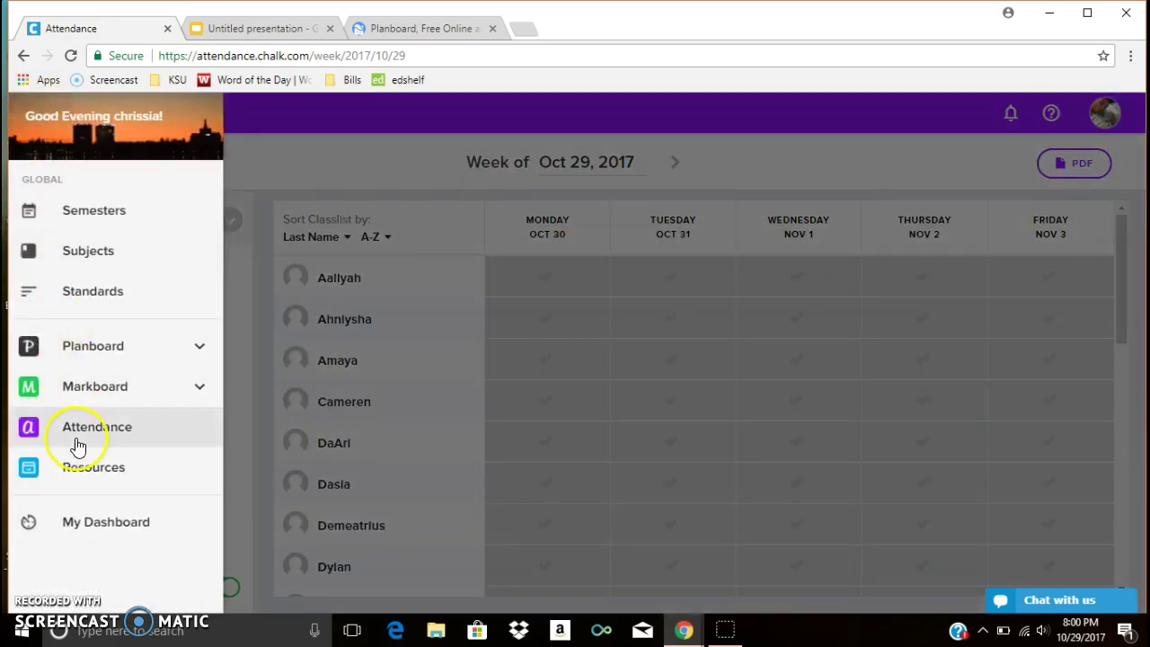
{"action": "left_click", "coordinate": [76, 432]}
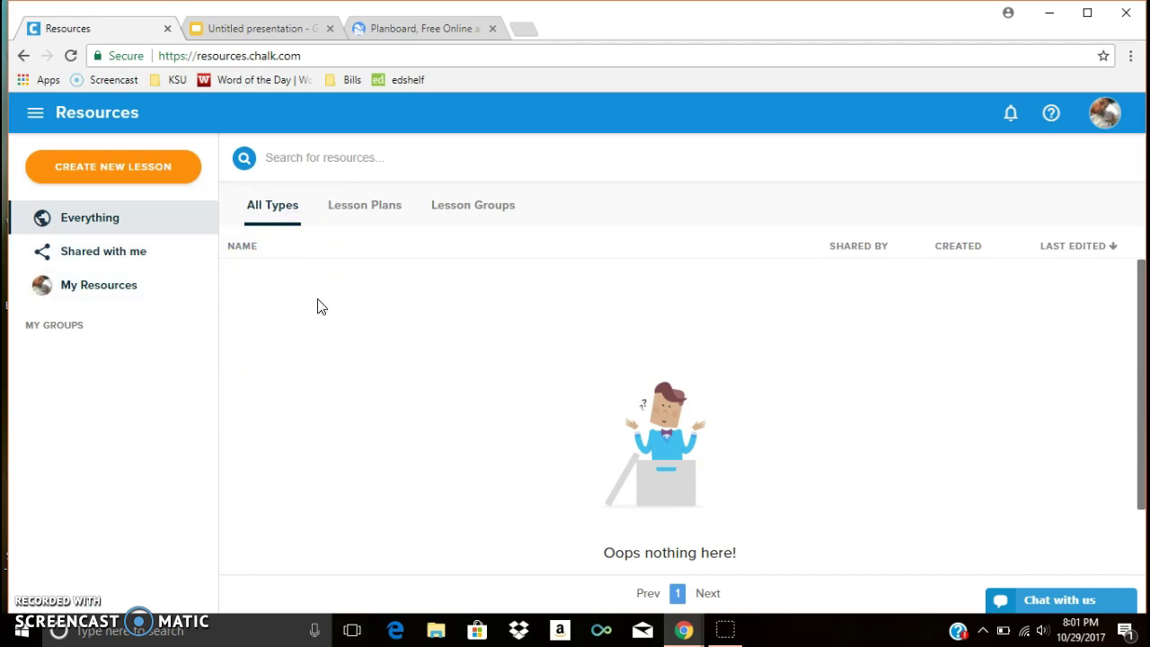
{"action": "left_click", "coordinate": [361, 214]}
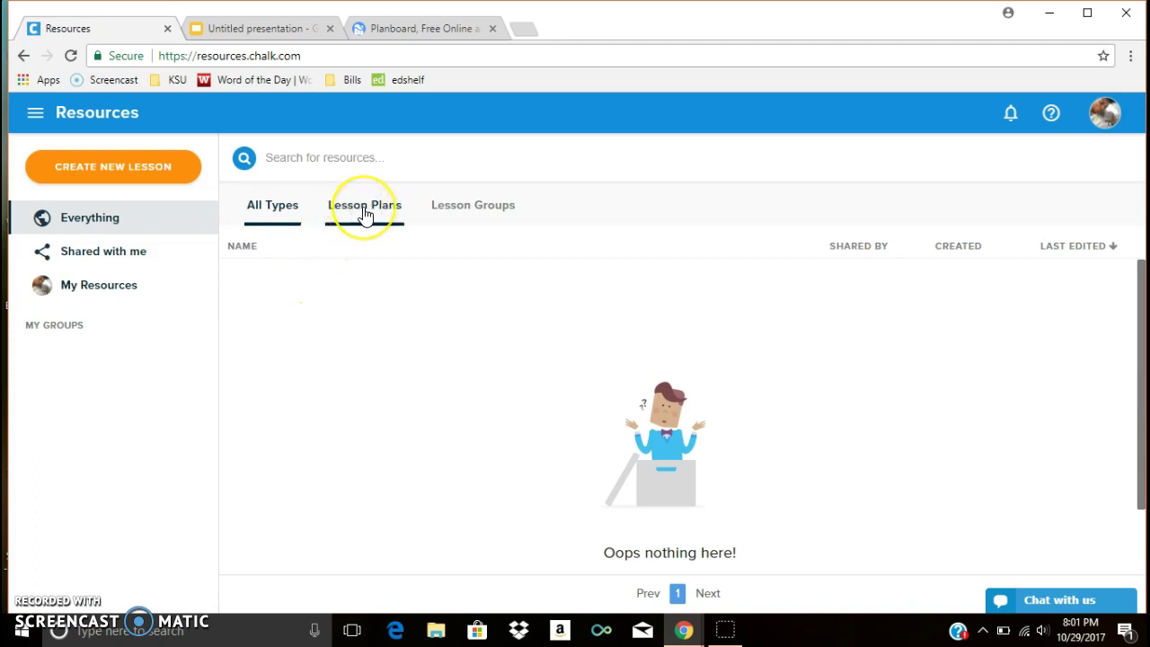
{"action": "left_click", "coordinate": [503, 204]}
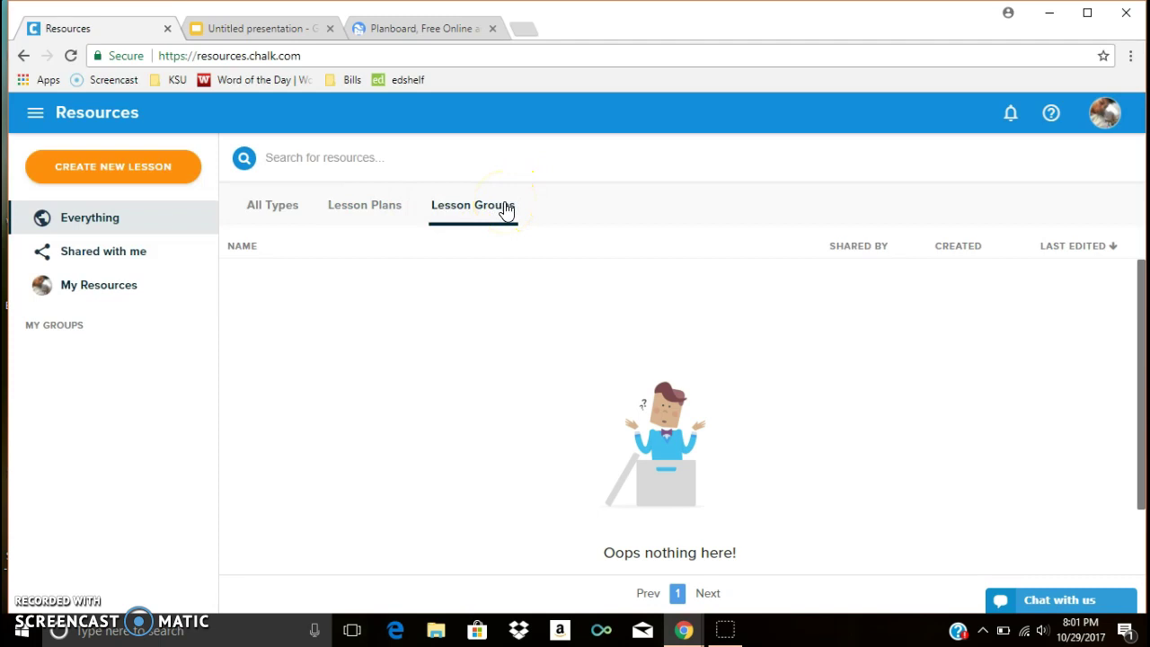
{"action": "left_click", "coordinate": [402, 303]}
{"action": "left_click", "coordinate": [122, 174]}
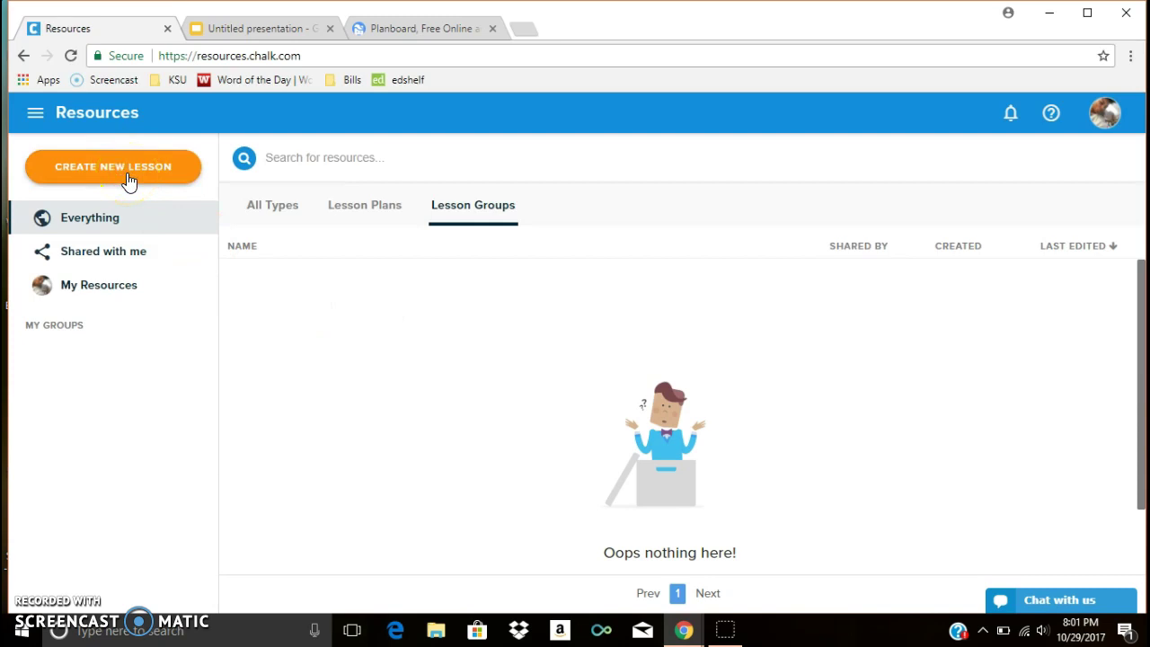
Step: Open My Dashboard and look over its app shortcuts, upcoming semester notice and blog section
{"action": "left_click", "coordinate": [36, 112]}
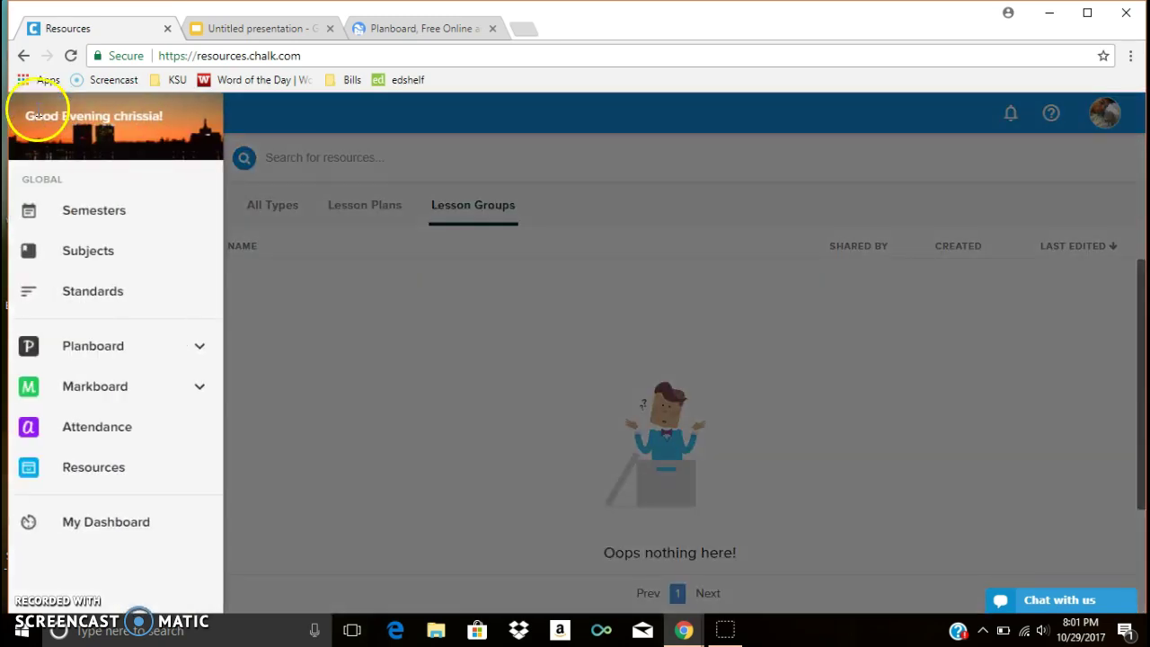
{"action": "left_click", "coordinate": [126, 536]}
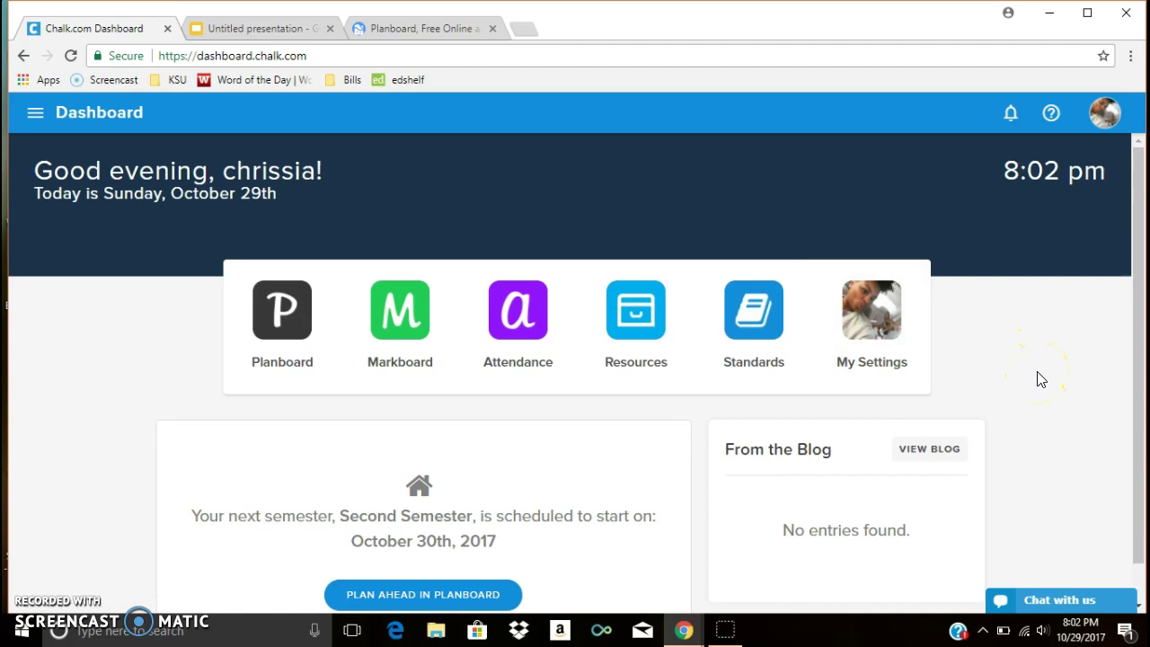
{"action": "scroll", "coordinate": [1039, 379], "scroll_direction": "down", "scroll_amount": 1}
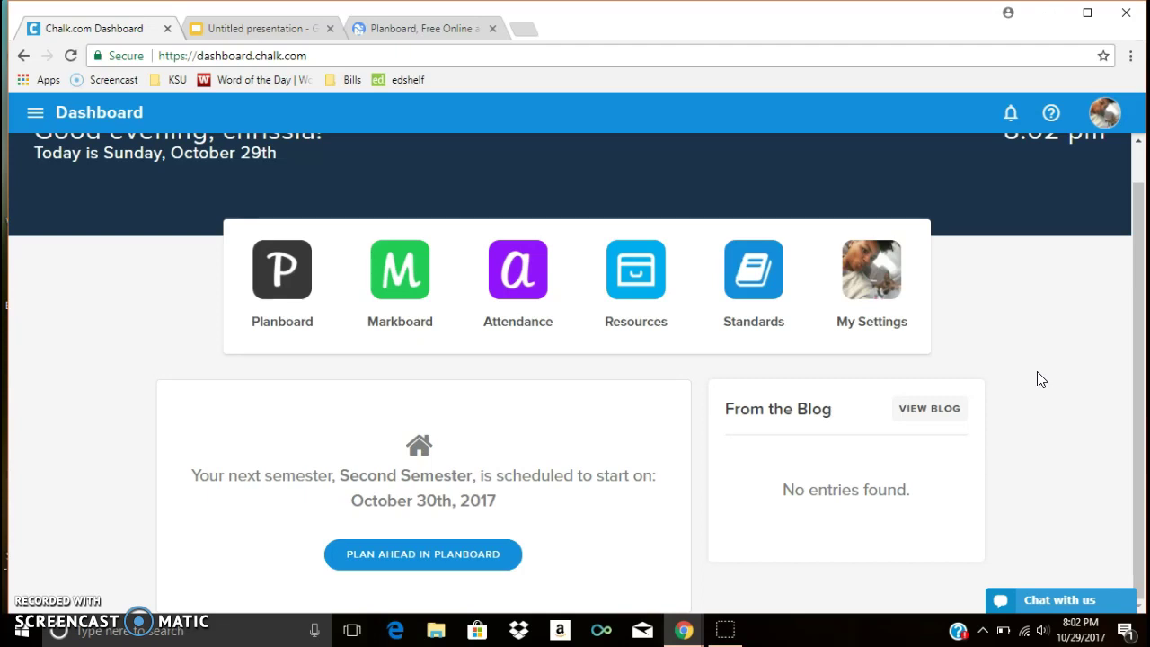
{"action": "left_click", "coordinate": [1039, 351]}
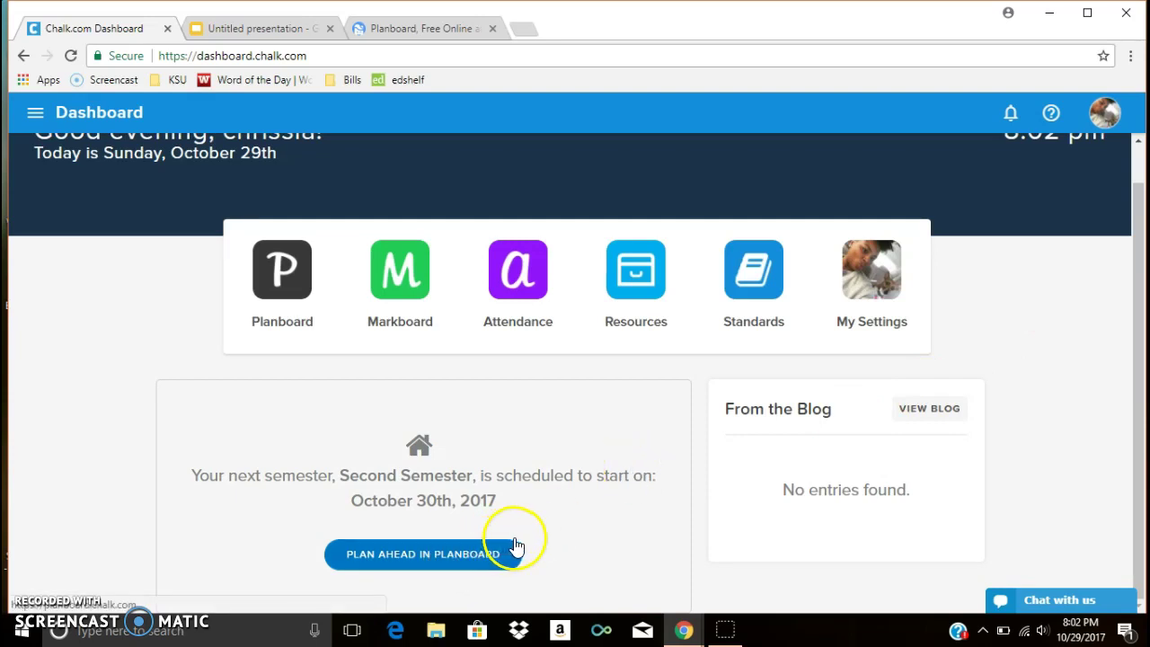
{"action": "left_click", "coordinate": [546, 451]}
{"action": "scroll", "coordinate": [547, 449], "scroll_direction": "up", "scroll_amount": 1}
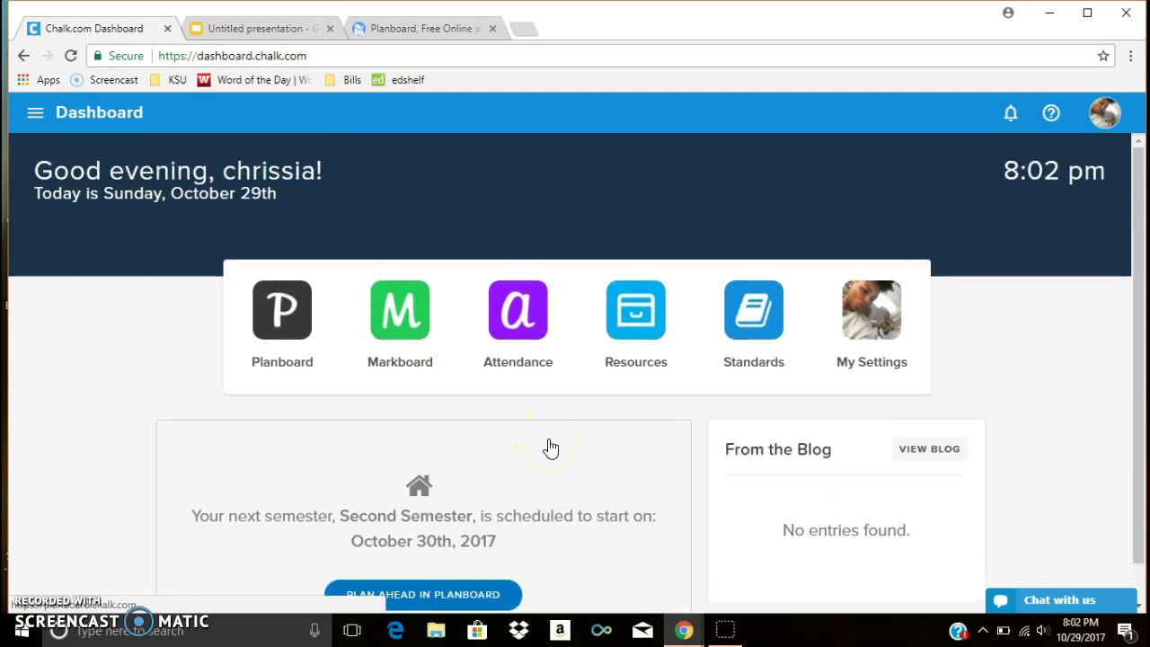